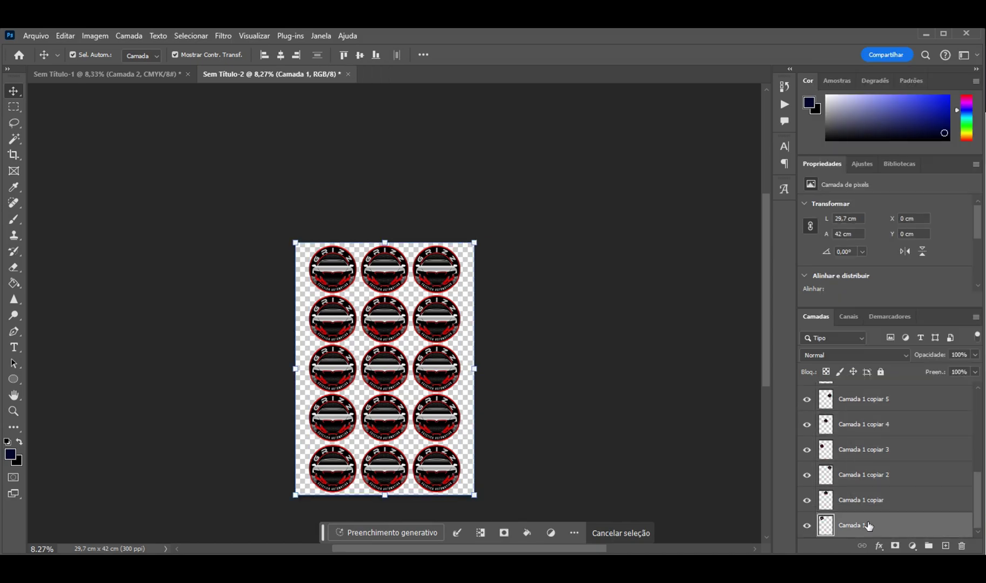
Merge the round Grizz sticker layers into one layer and place the sticker grid in the 60 x 60 cm document.
shift+click(874, 399)
key(ctrl+e)
drag(385, 369, 395, 313)
drag(471, 189, 474, 192)
drag(395, 313, 489, 364)
drag(515, 433, 425, 293)
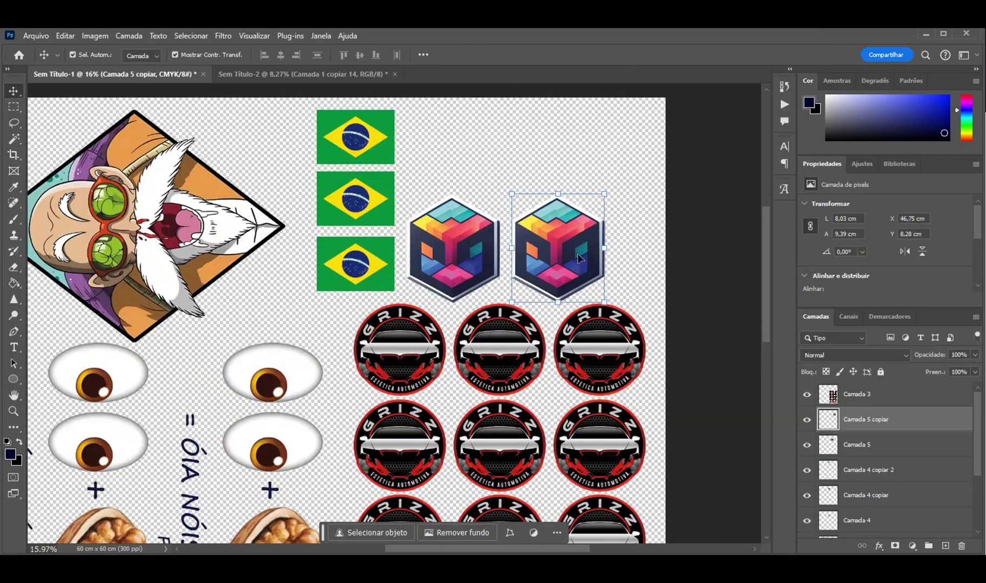
Duplicate the cube logo into the free space above the existing pair, making a group of four beside the flags.
drag(587, 246, 509, 173)
scroll(397, 127, up, 1)
scroll(509, 172, down, 3)
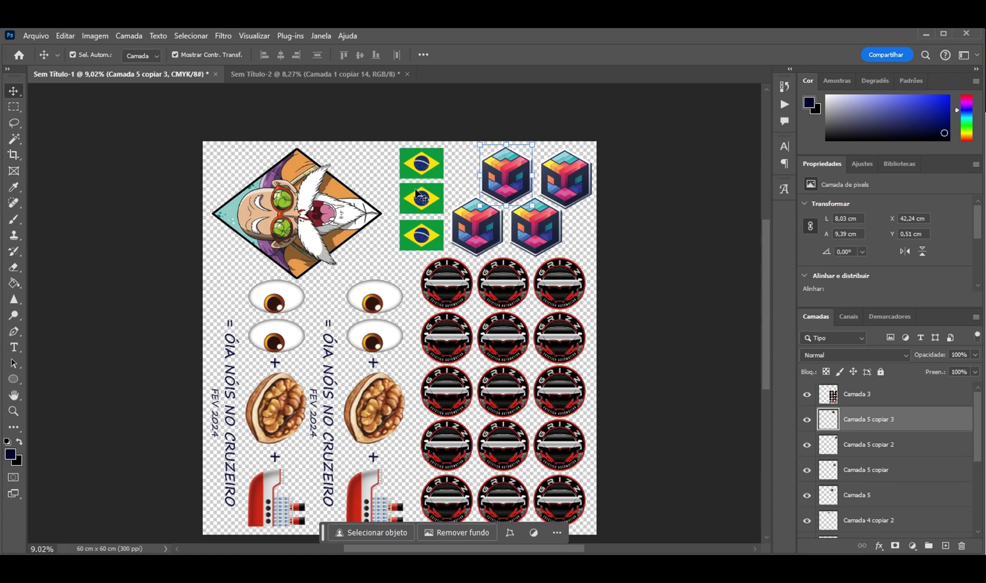
scroll(354, 209, down, 2)
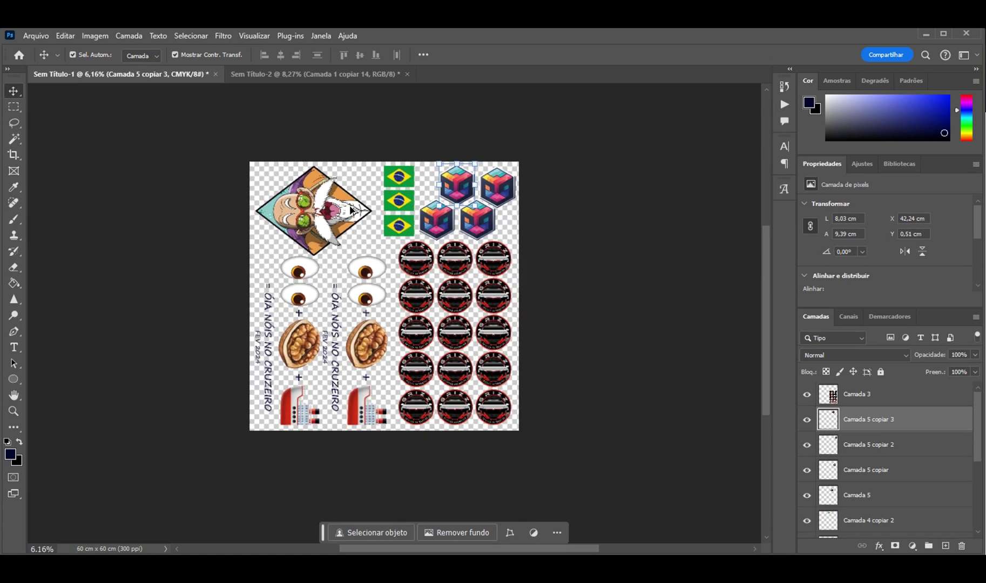
click(580, 202)
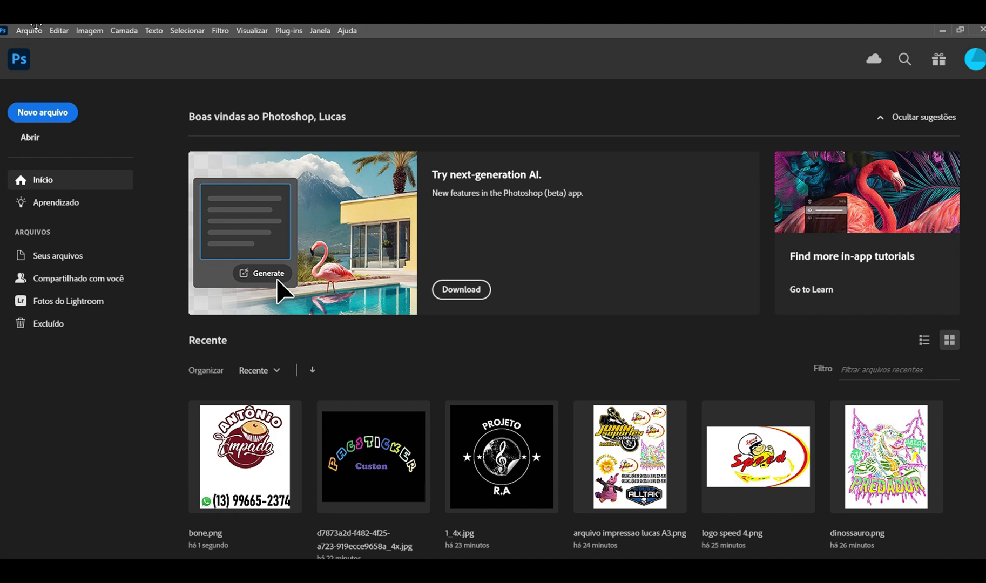
click(31, 30)
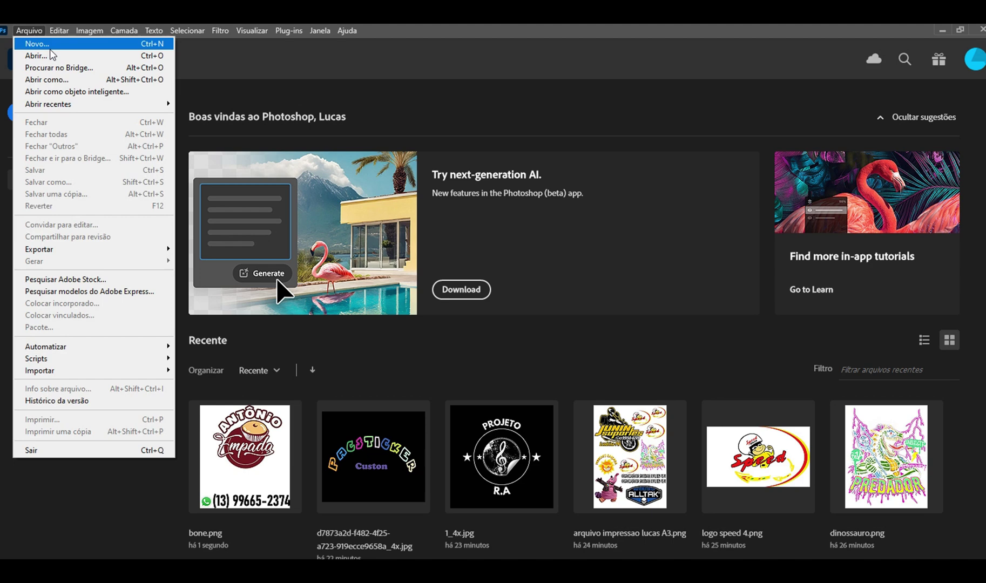
click(363, 78)
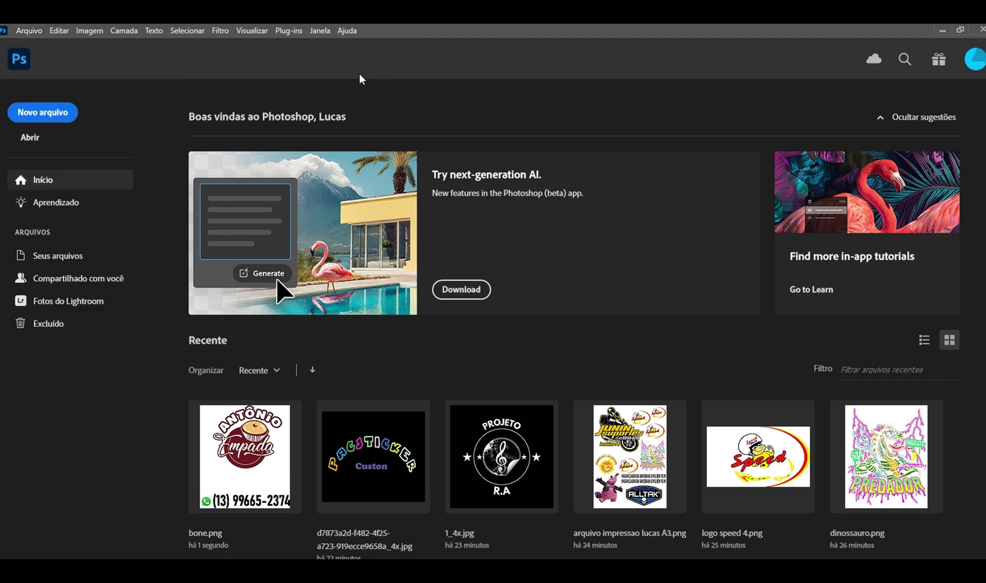
click(31, 31)
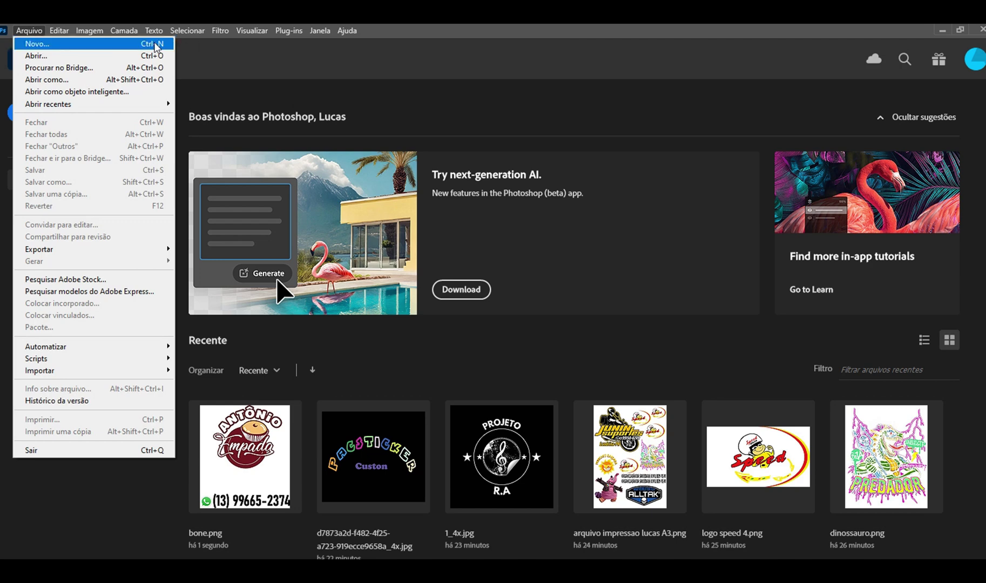
click(156, 45)
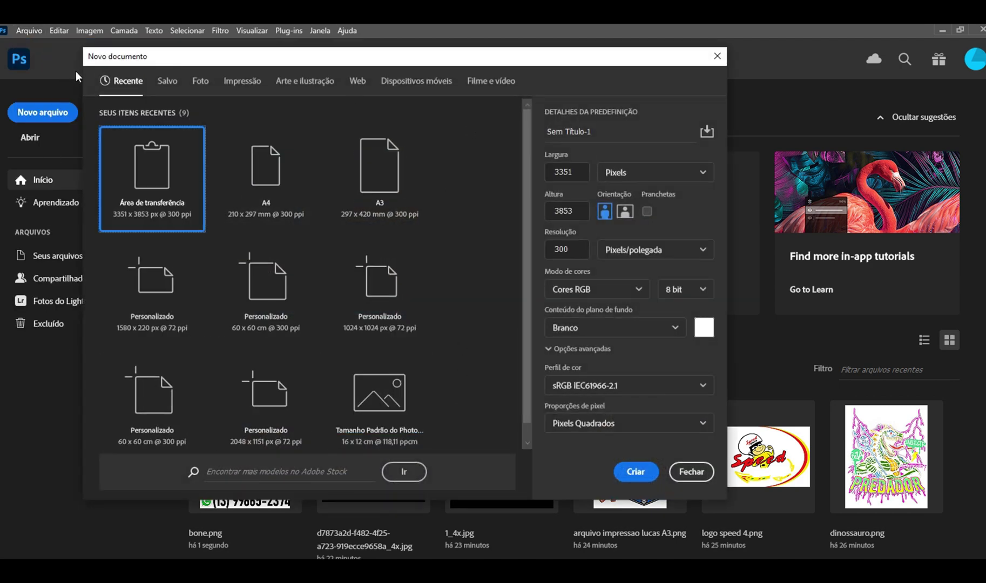
drag(123, 59, 168, 60)
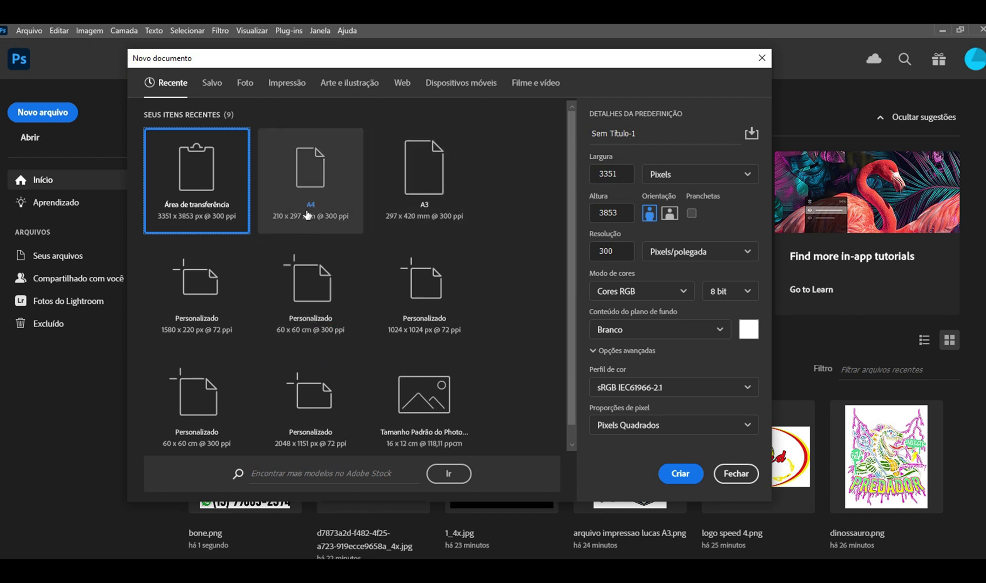
click(287, 84)
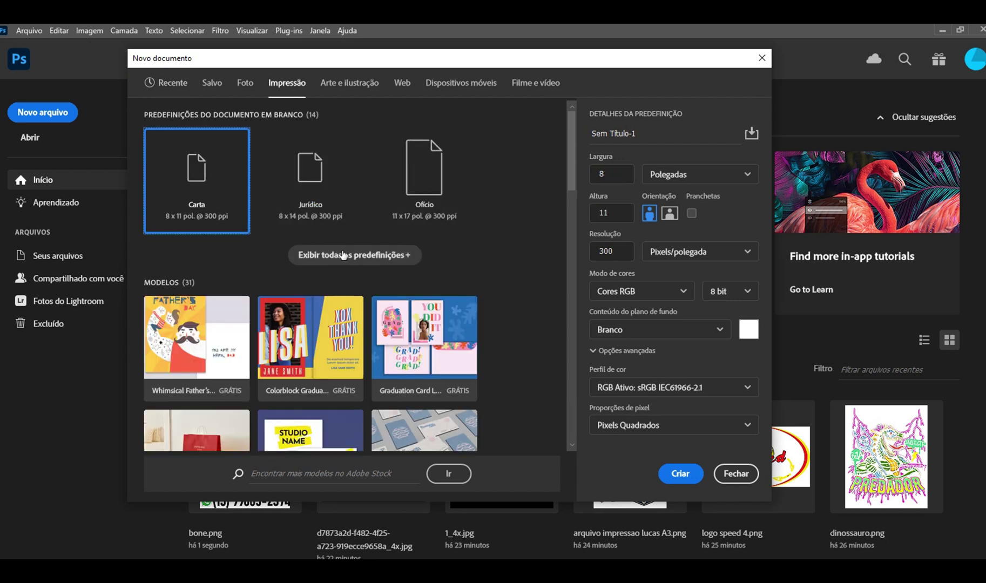
click(372, 259)
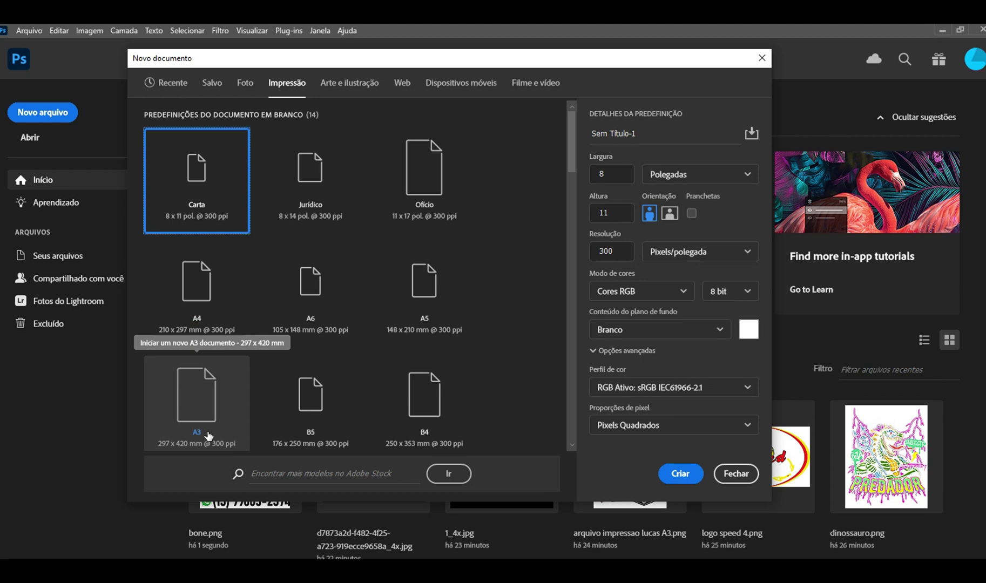
double_click(203, 301)
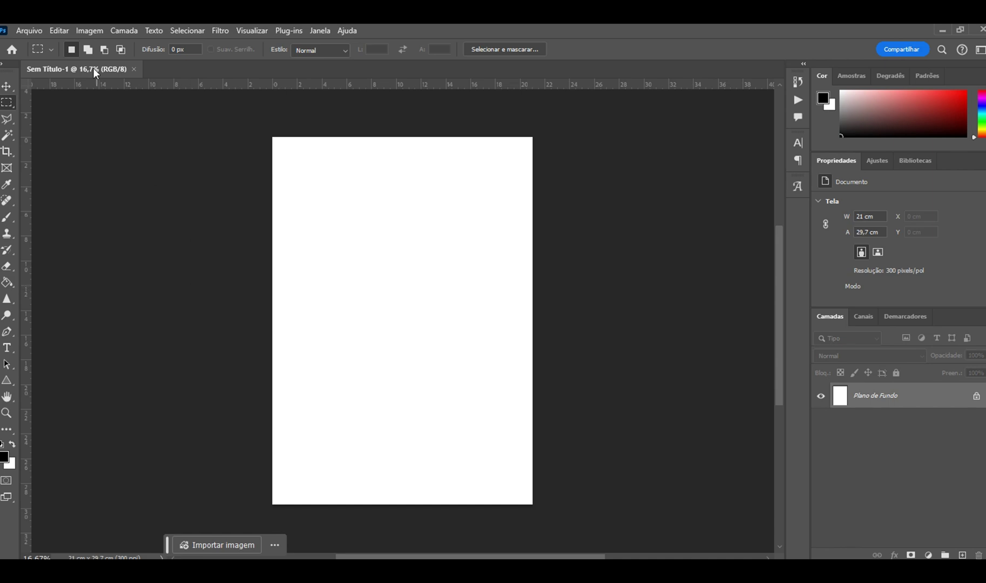
click(133, 69)
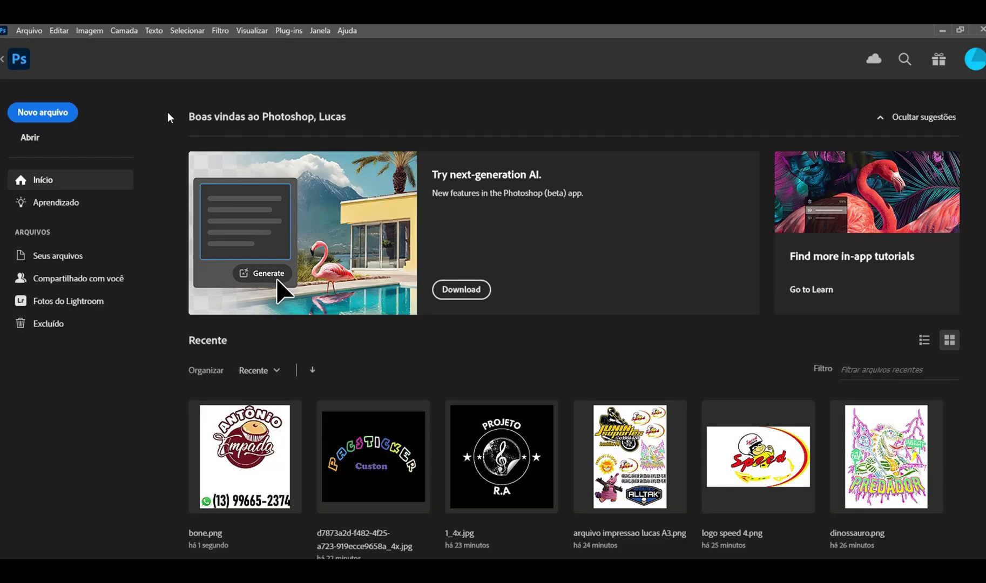
Create a new document from the A3 print preset, 297 x 420 mm at 300 ppi in RGB with a white background.
click(27, 31)
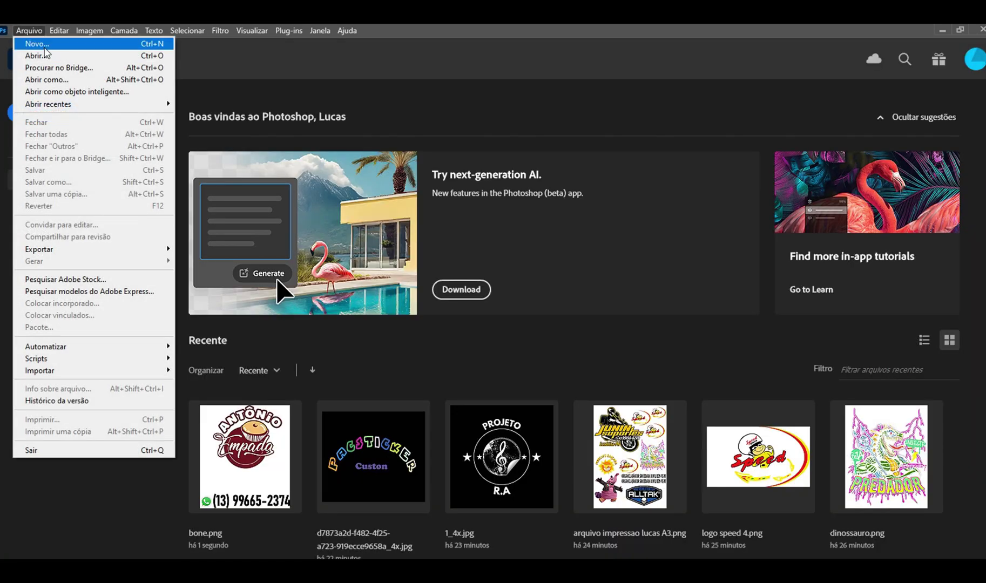
click(44, 44)
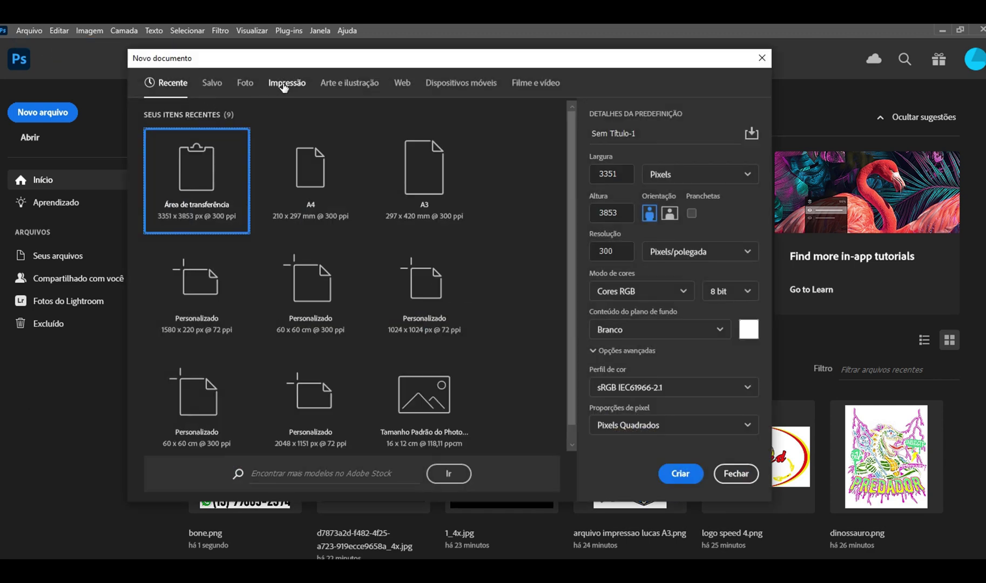
click(285, 87)
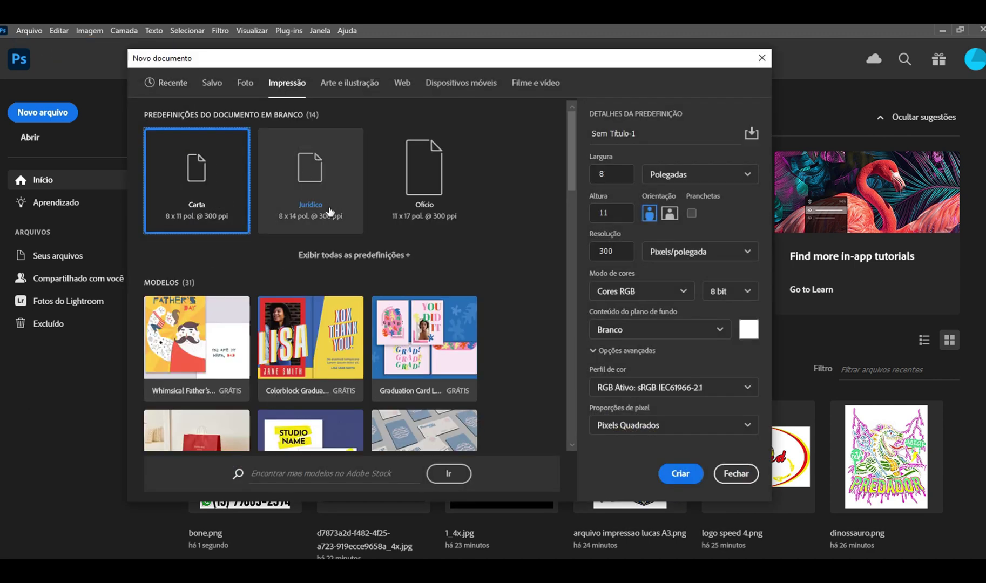
click(369, 261)
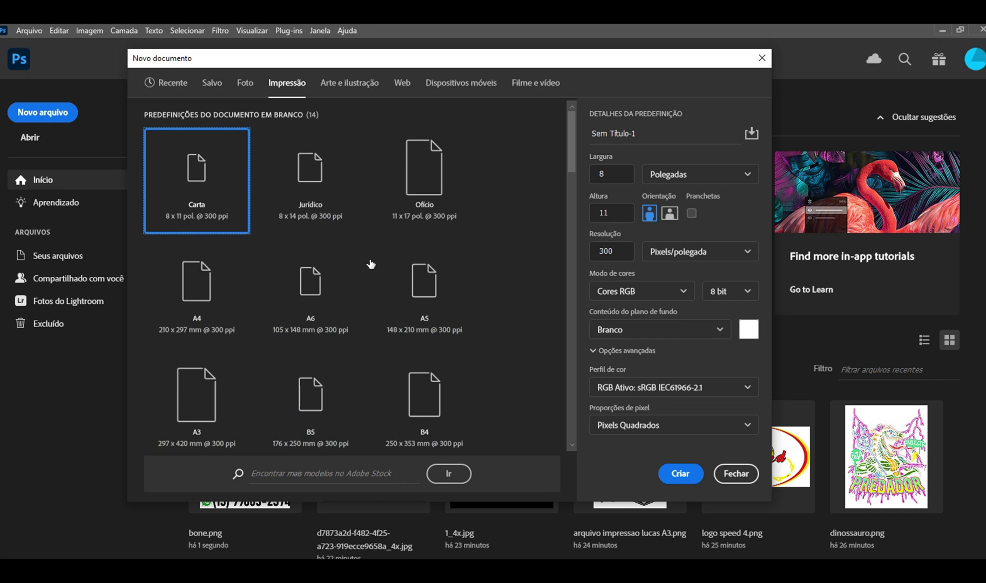
click(204, 408)
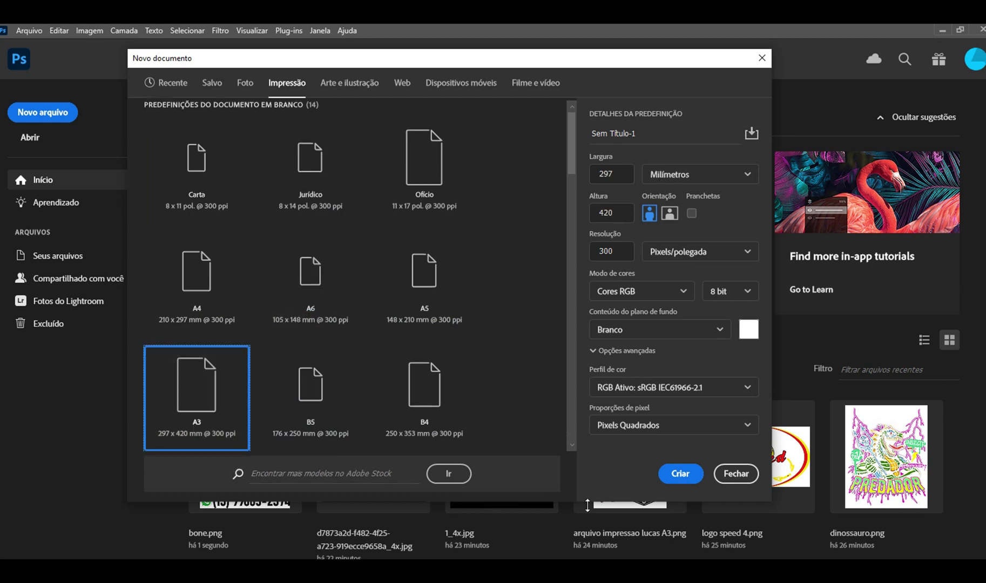
click(676, 475)
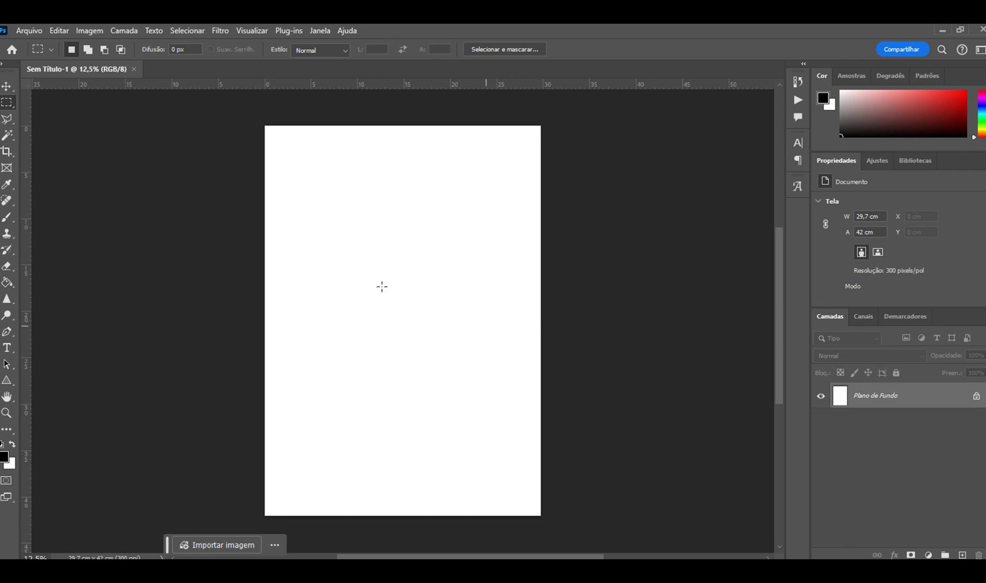
Open bigode.png from the artes diegao folder alongside the blank A3 document.
click(35, 35)
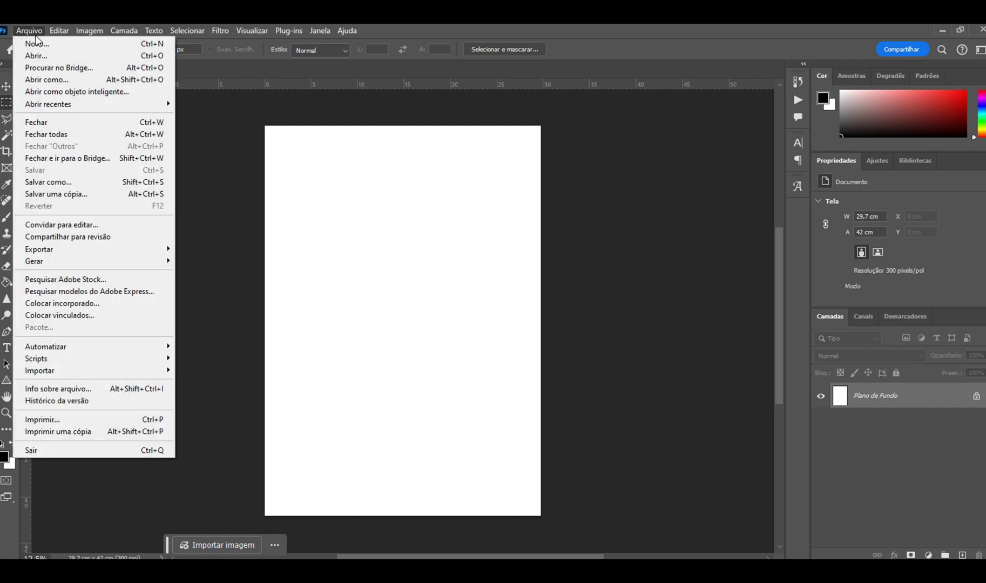
click(48, 57)
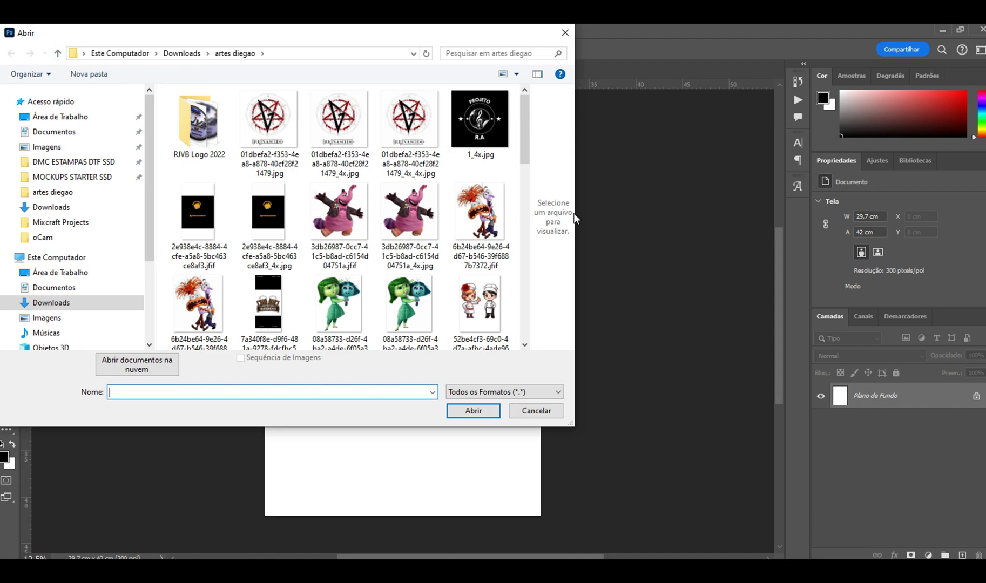
scroll(486, 205, down, 5)
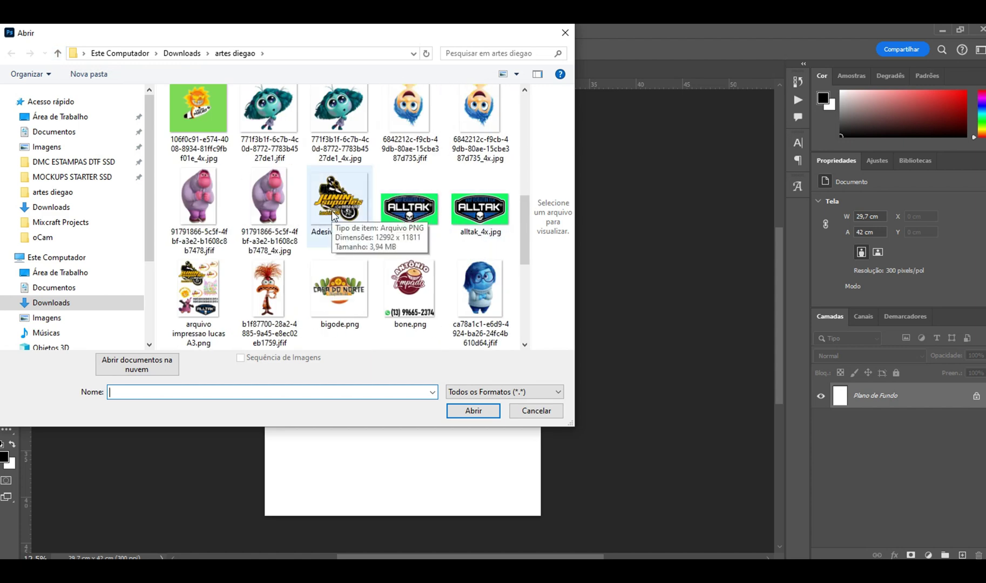
double_click(331, 293)
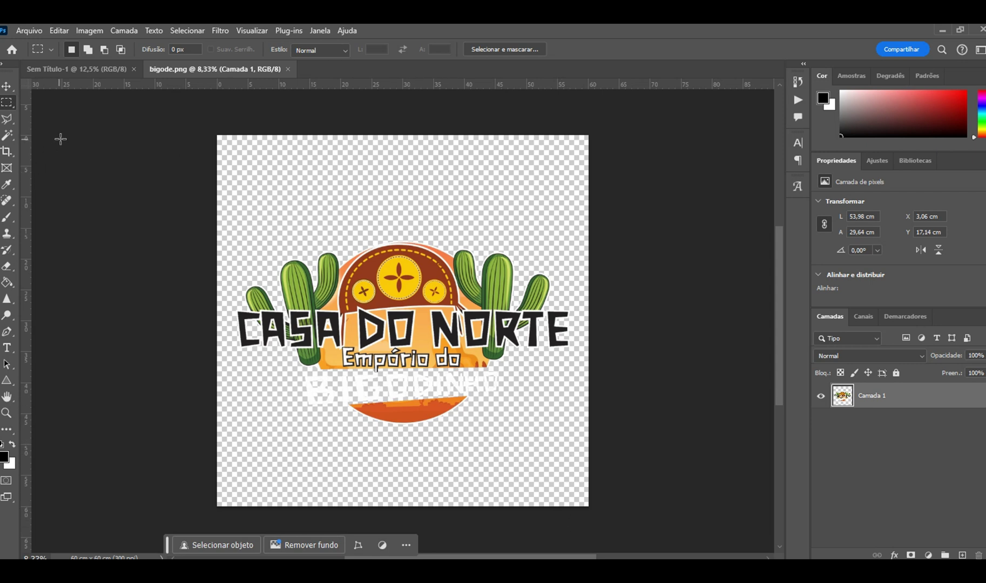
click(71, 72)
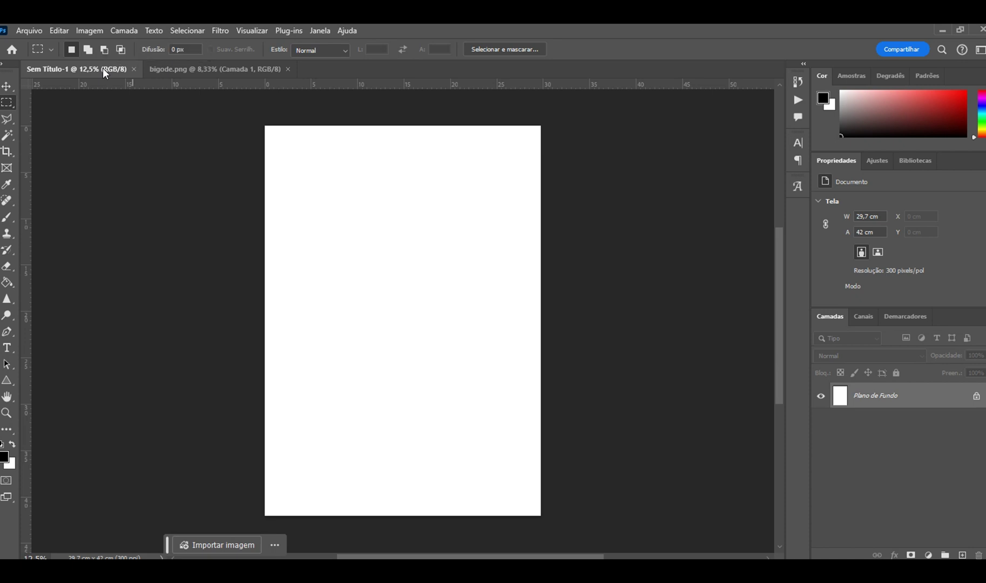
click(168, 70)
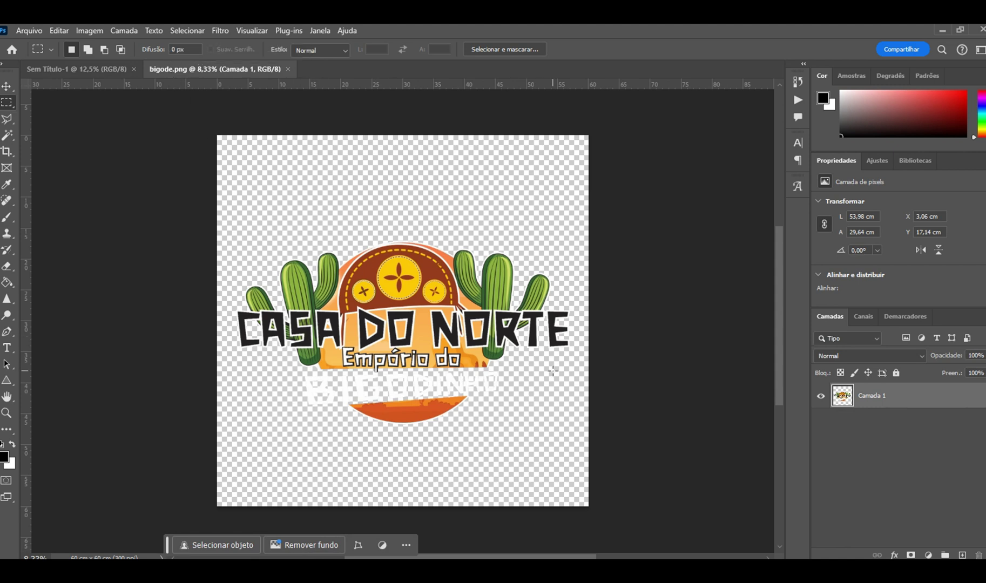
Copy the entire bigode.png artwork, close that file and paste the artwork into the A3 document.
key(ctrl+a)
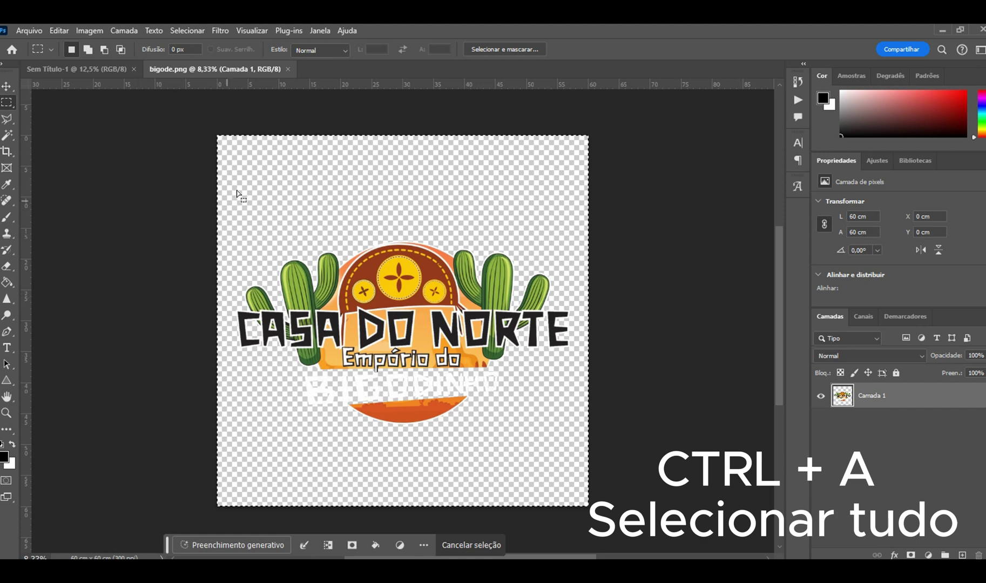
scroll(223, 125, up, 6)
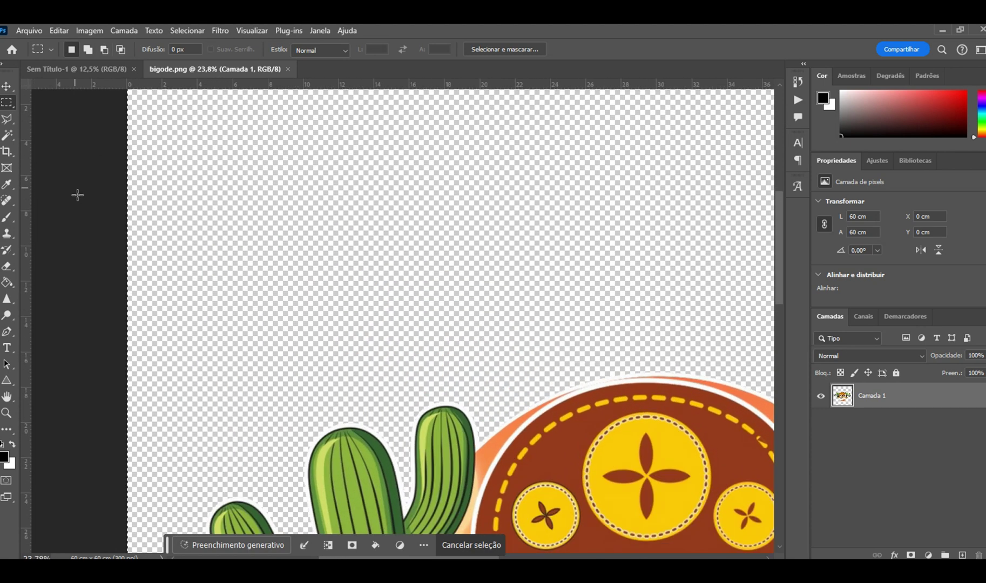
scroll(122, 249, down, 6)
scroll(405, 221, right, 3)
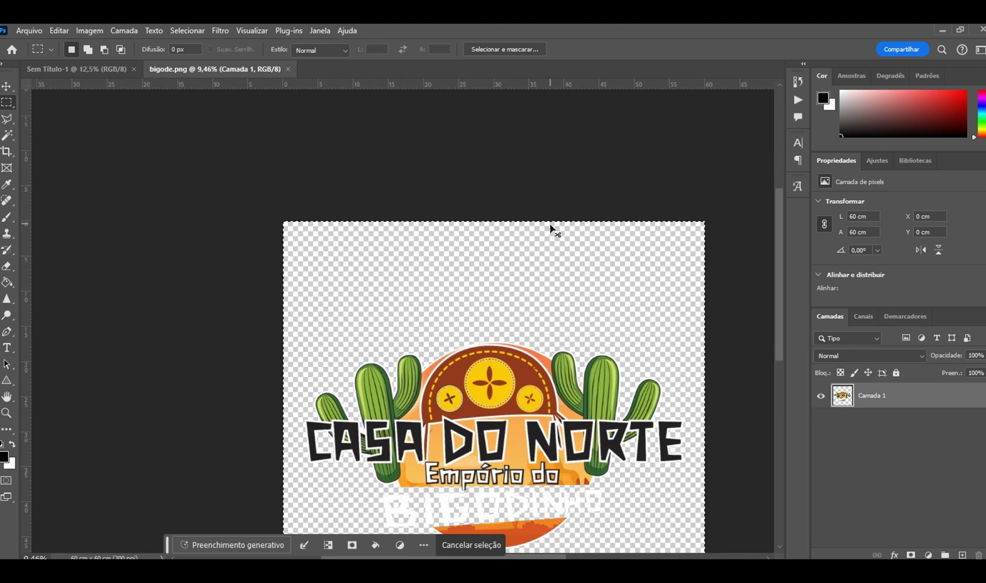
scroll(577, 274, down, 5)
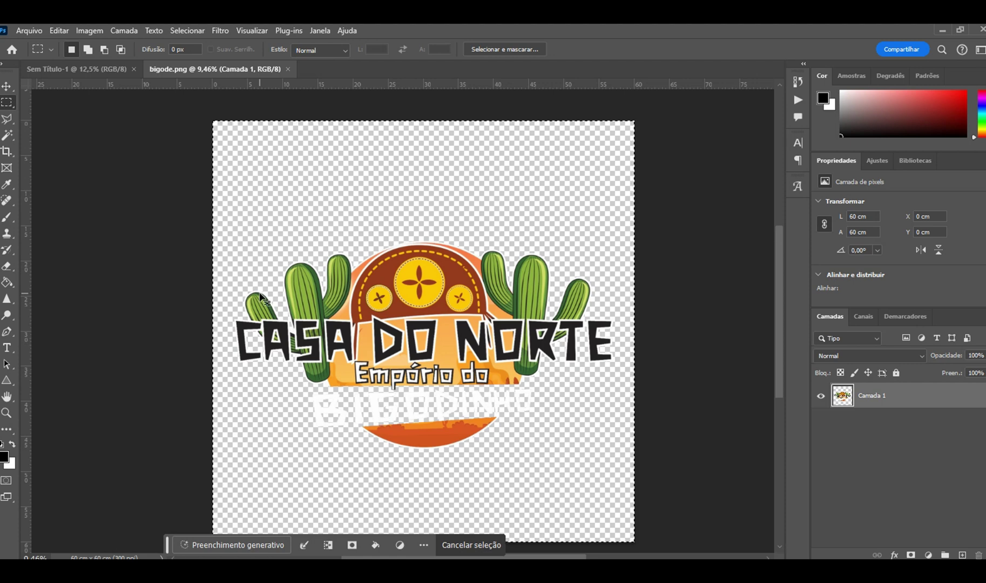
key(ctrl+c)
click(288, 69)
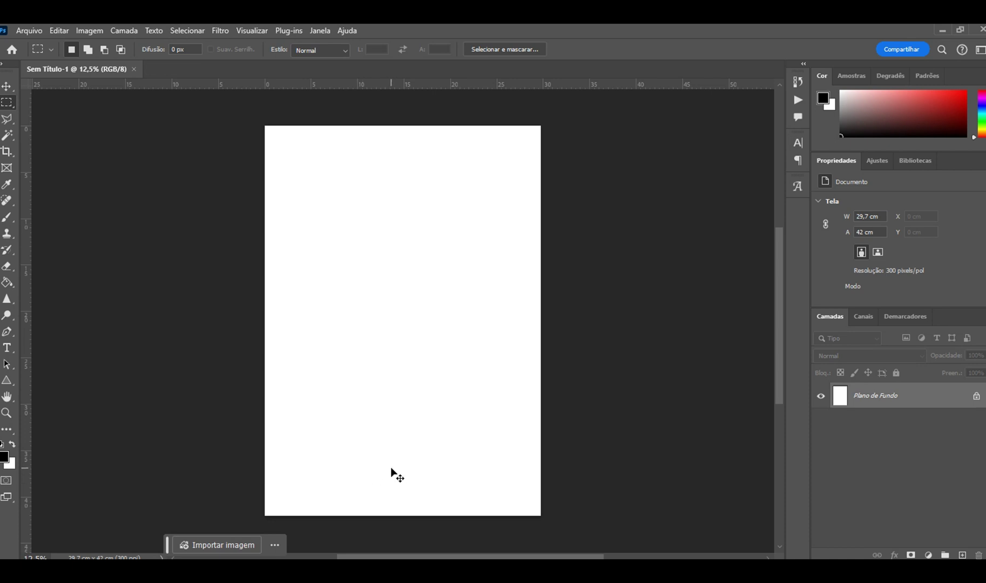
drag(391, 469, 391, 468)
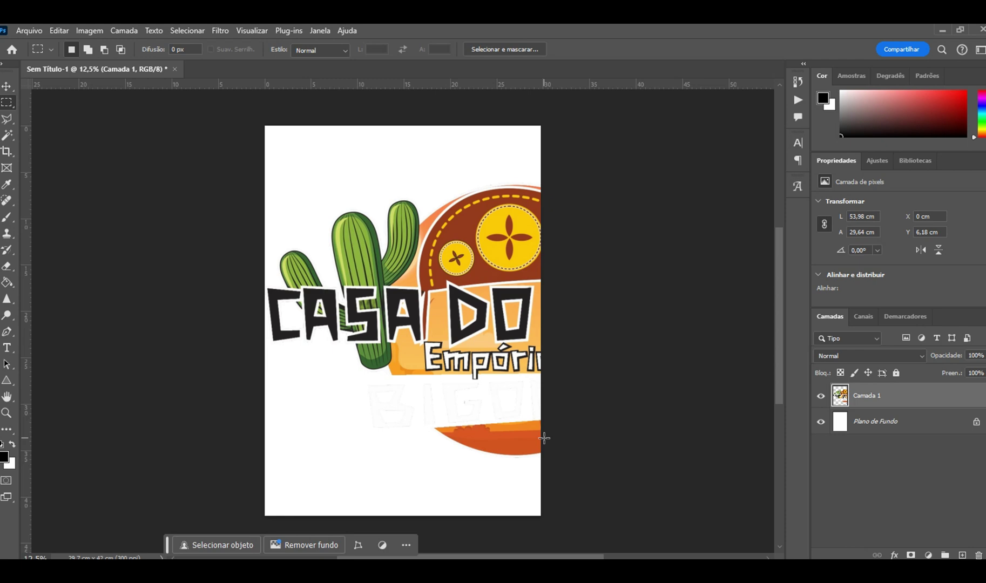
Unlock the white background layer and hide it so the A3 canvas is transparent.
click(977, 424)
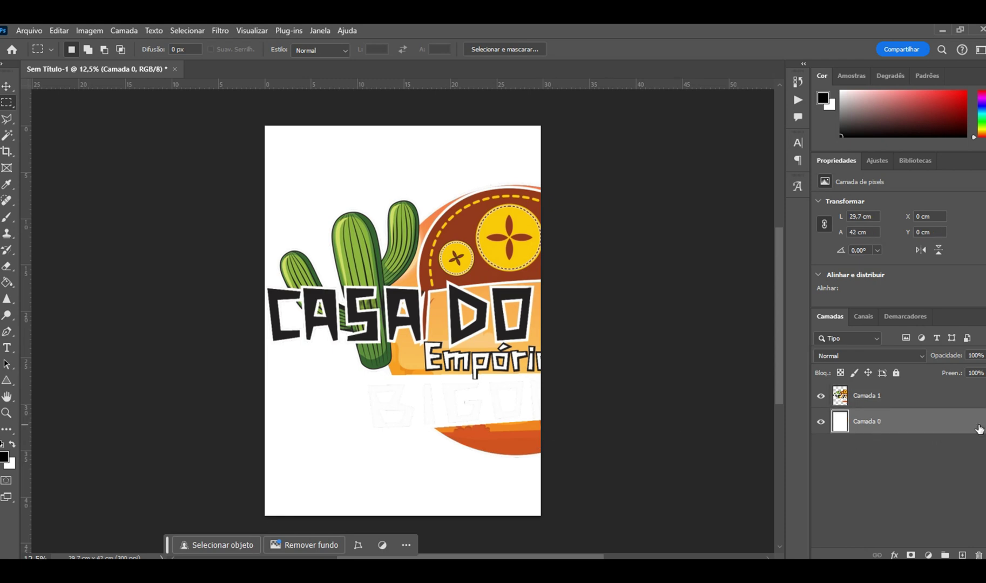
click(822, 423)
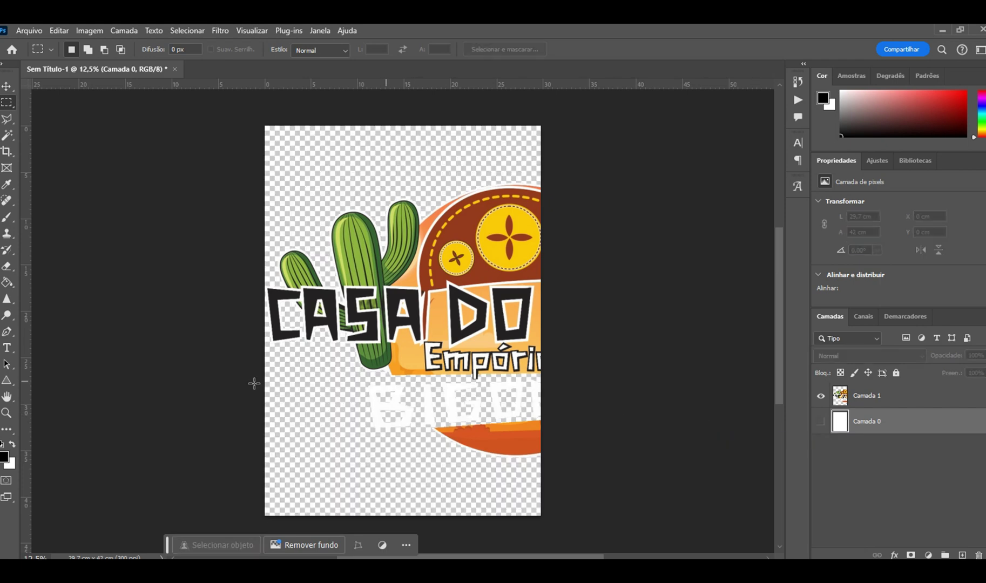
Scale the logo on Camada 1 proportionally to about 28.79 x 15.81 cm and place it near the top of the A3 canvas.
click(888, 397)
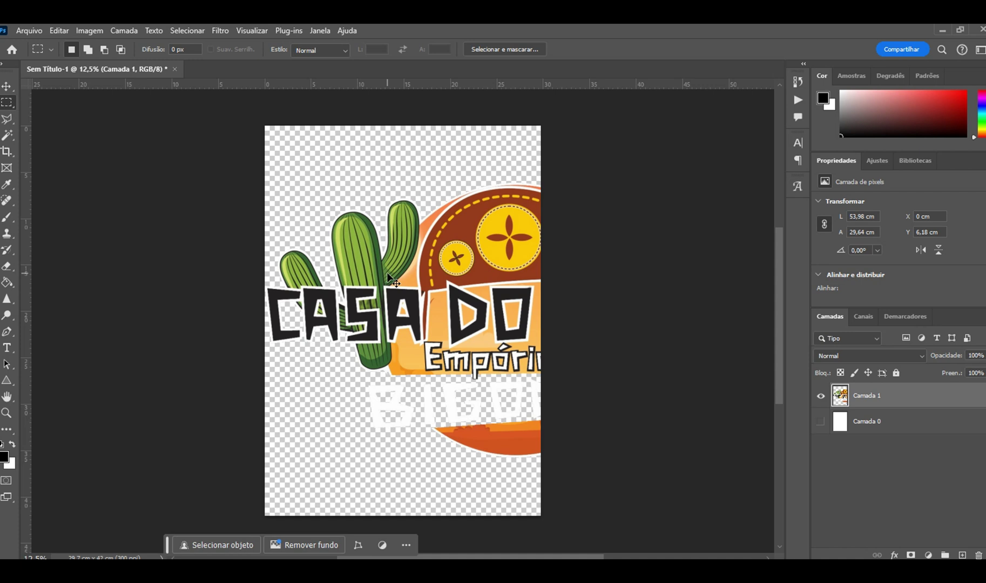
key(ctrl+t)
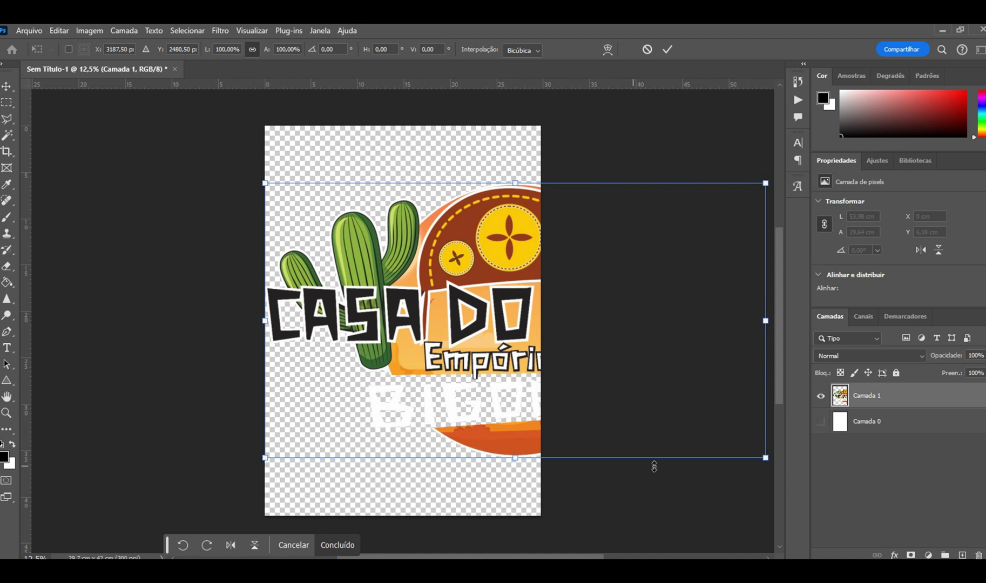
drag(764, 458, 548, 249)
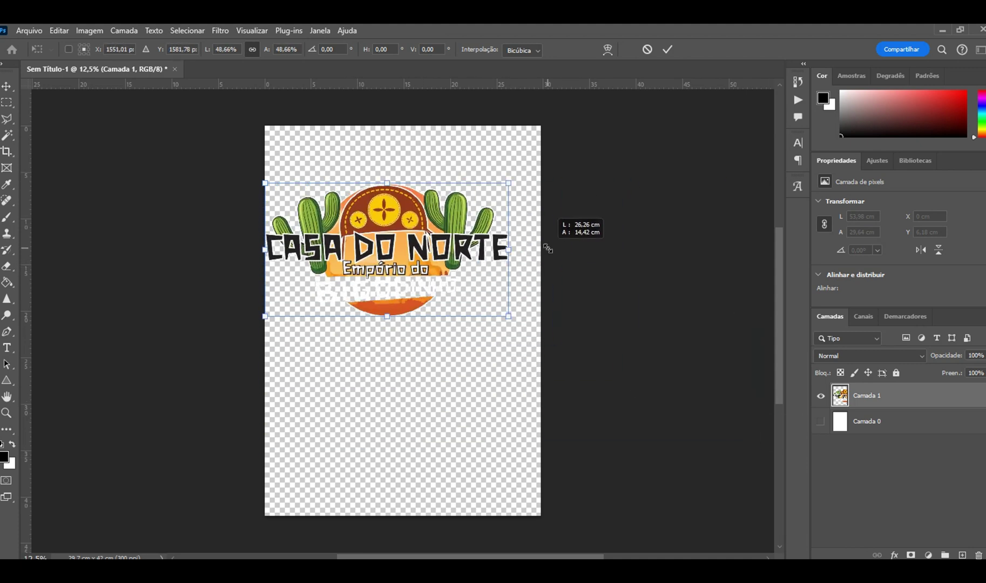
drag(549, 249, 501, 239)
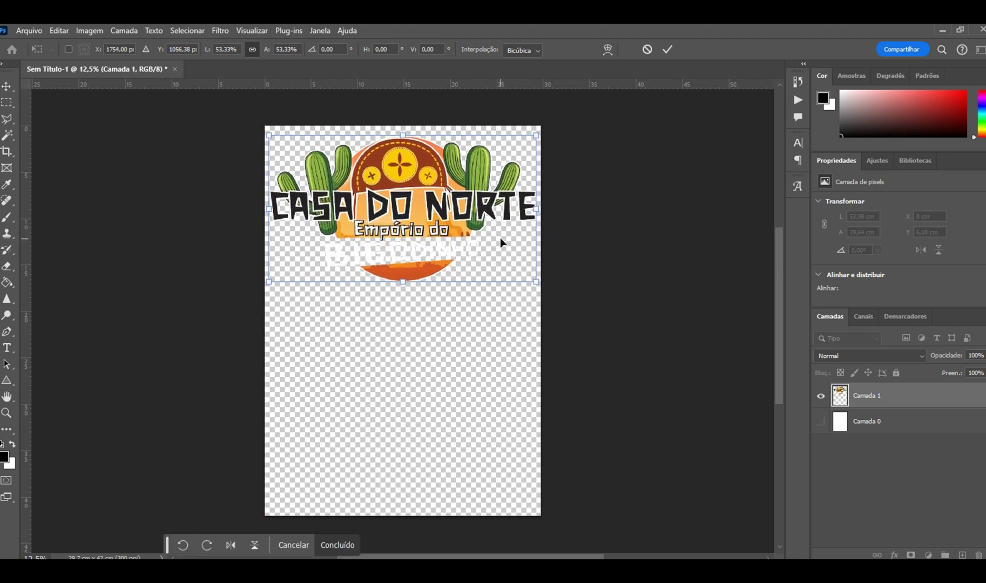
key(Return)
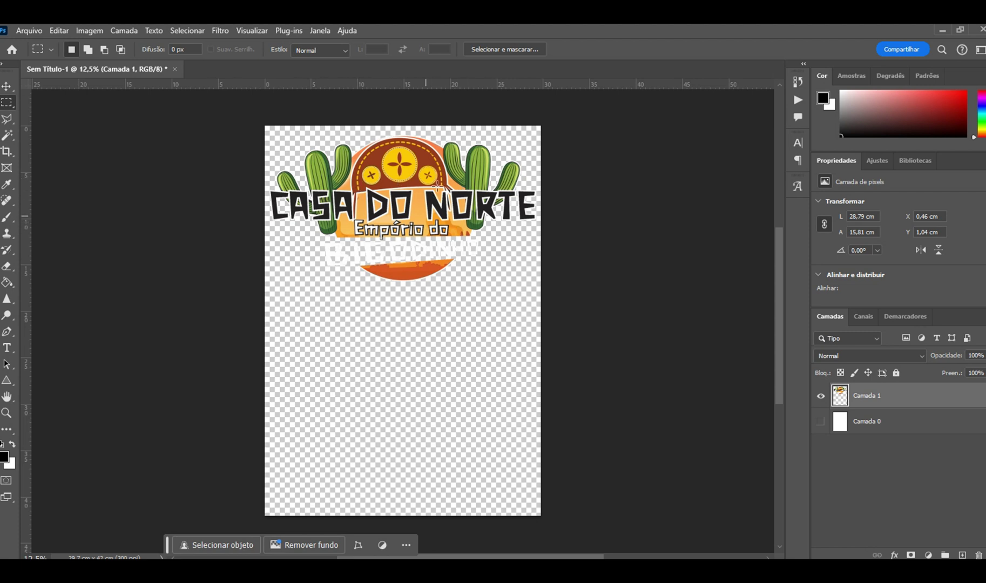
Shrink the logo slightly with Free Transform to about 28.09 x 15.43 cm.
key(ctrl+t)
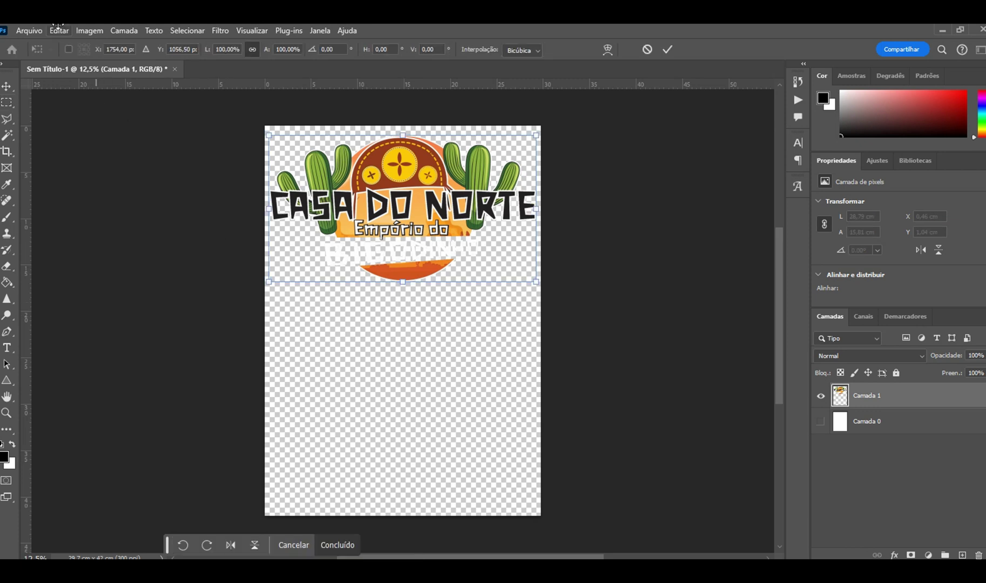
click(64, 34)
key(Escape)
click(59, 31)
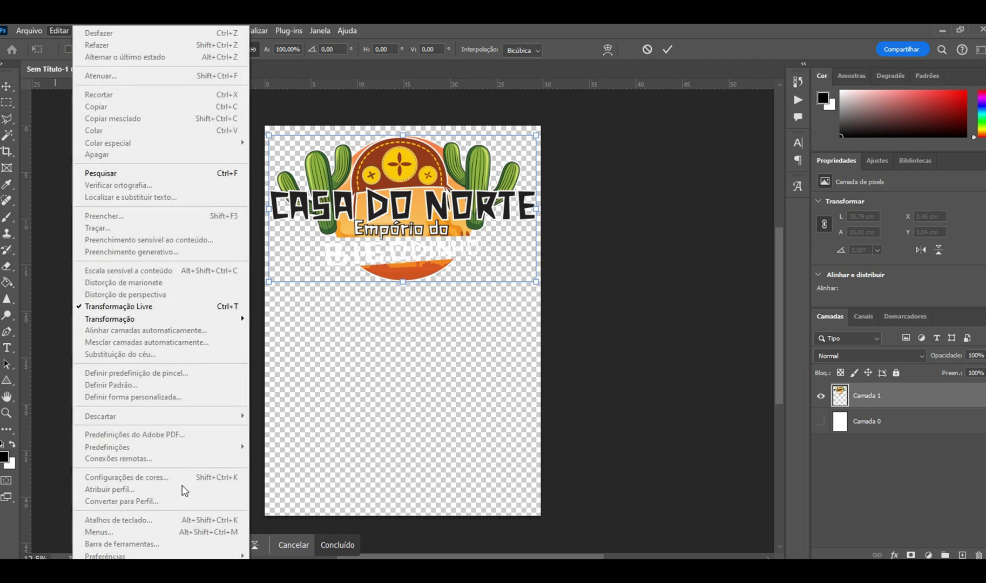
click(383, 196)
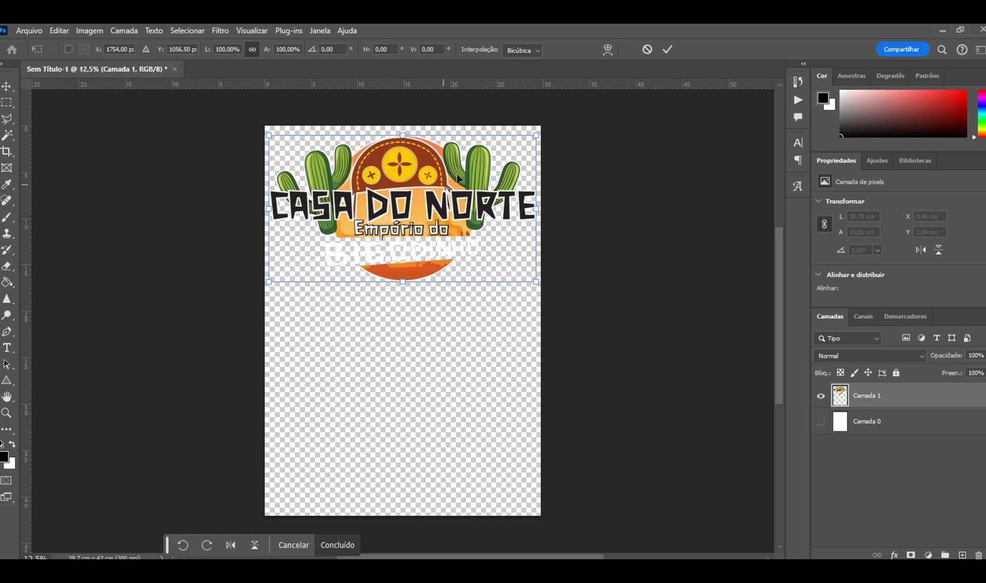
mouse_move(536, 136)
mouse_down()
mouse_move(544, 131)
mouse_move(517, 143)
mouse_move(531, 139)
mouse_up()
key(Return)
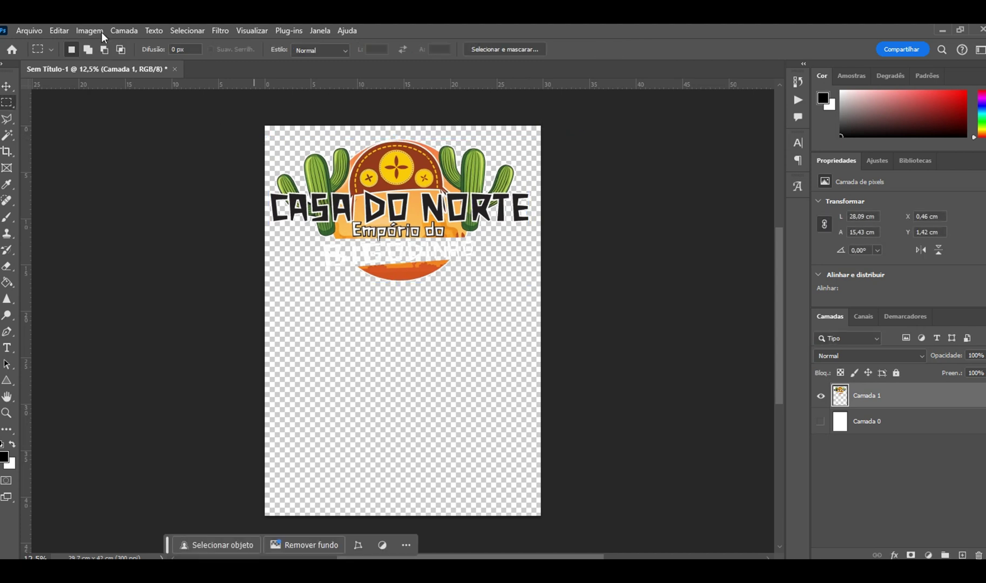
Check the ruler unit options in the Units and Rulers preferences, keeping the rulers in centimetres.
click(75, 27)
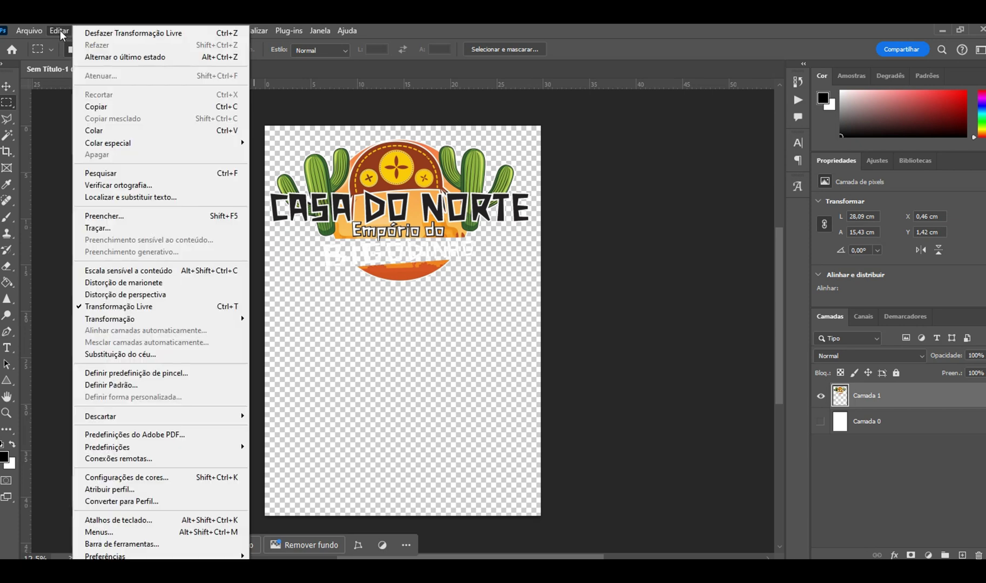
mouse_move(105, 556)
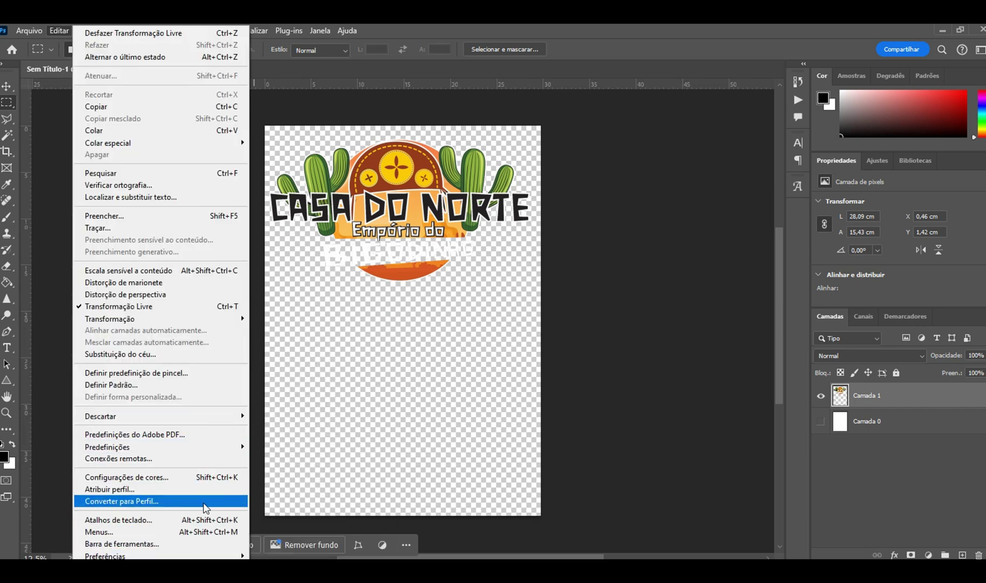
mouse_move(173, 556)
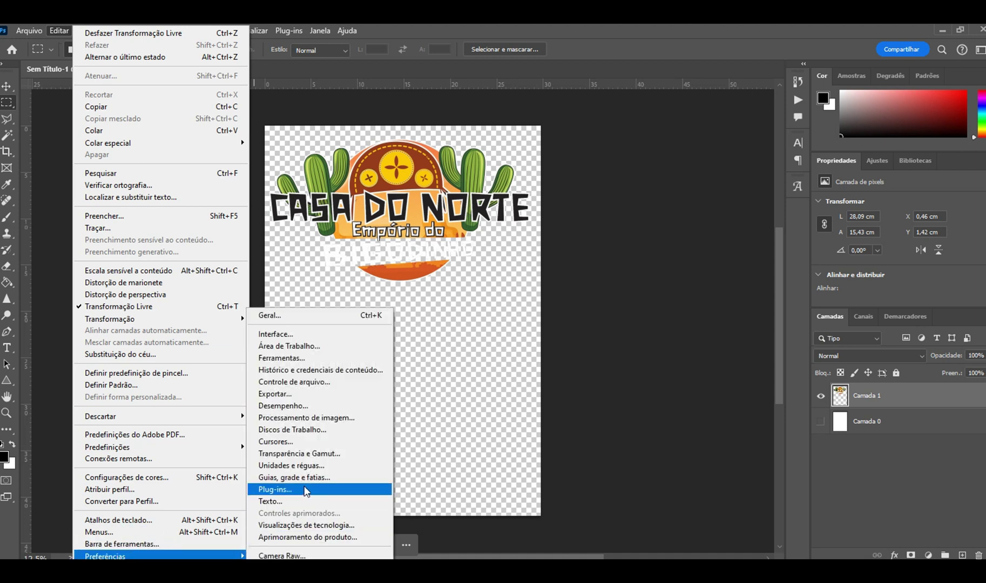
click(315, 467)
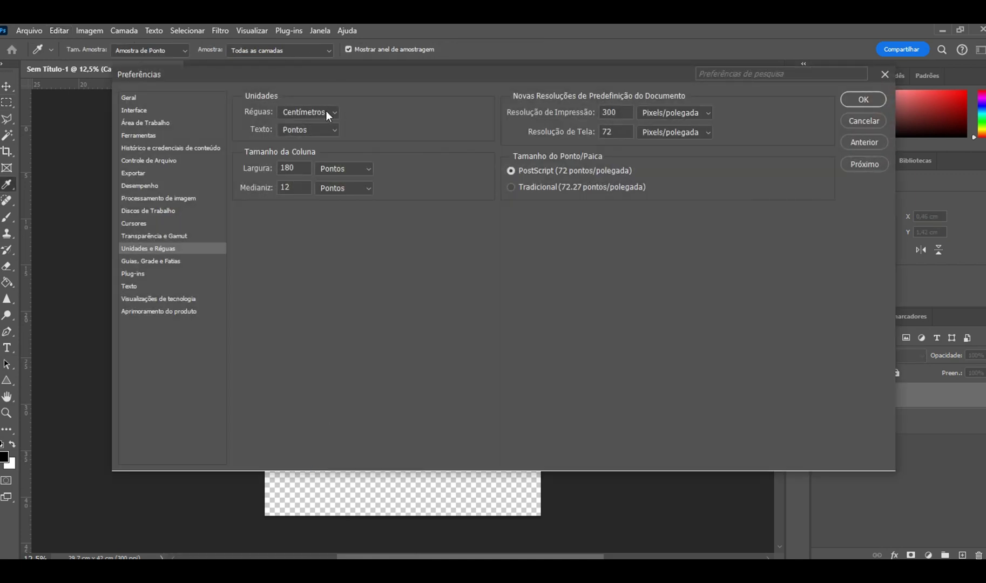
click(327, 112)
click(316, 143)
click(328, 112)
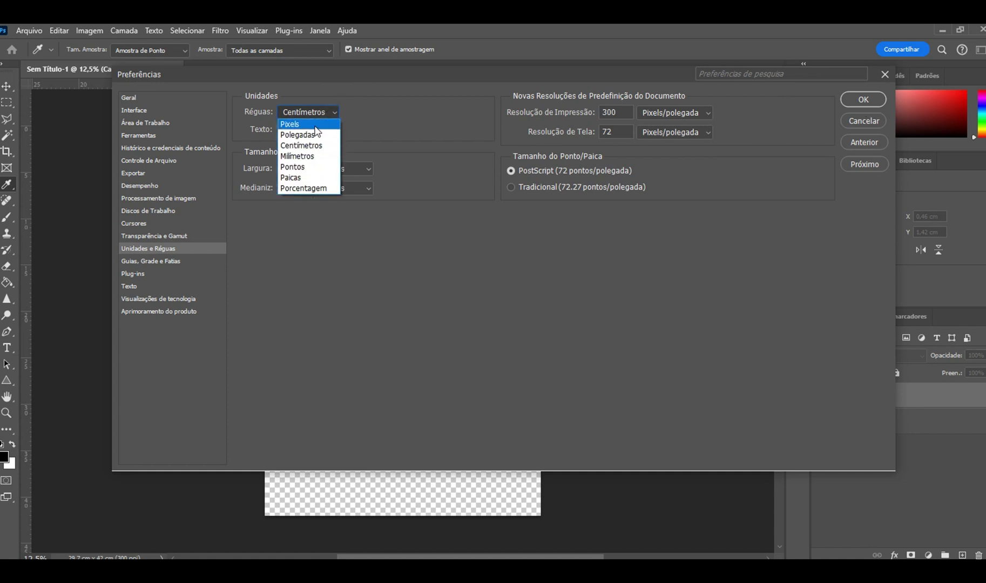
click(792, 104)
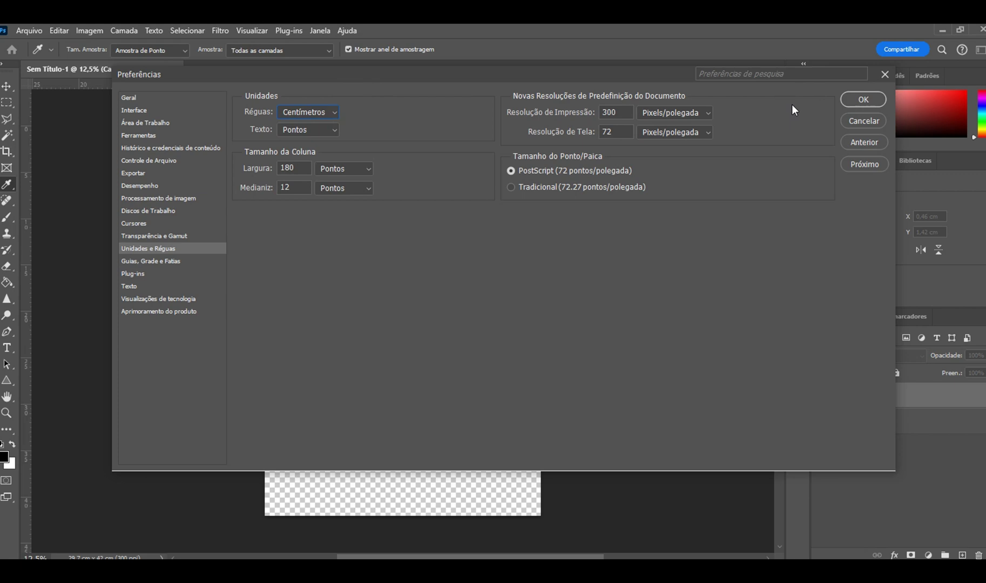
click(863, 104)
key(m)
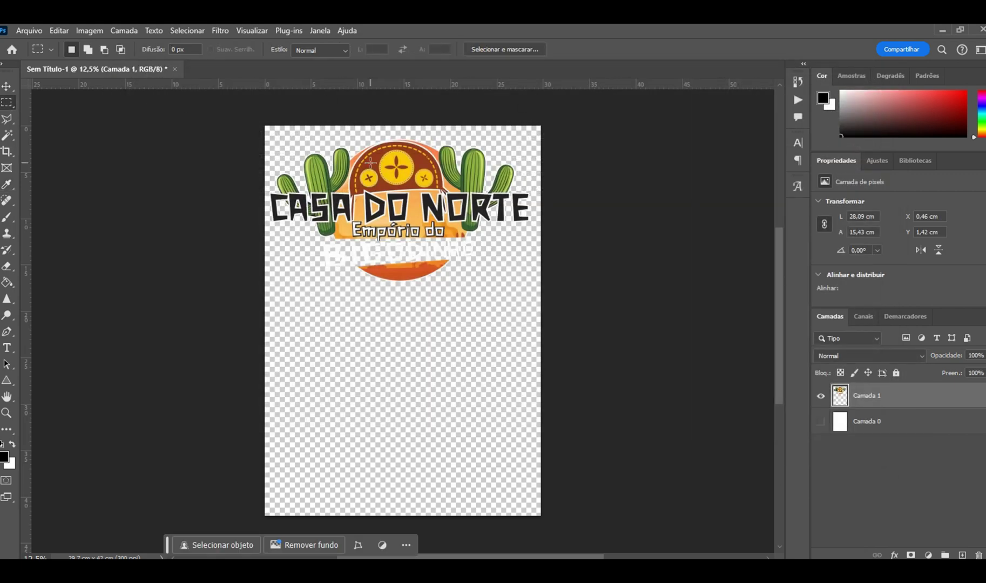
Try enlarging the logo to about 28.99 x 15.93 cm and moving it up, and undo the transformation.
key(ctrl+t)
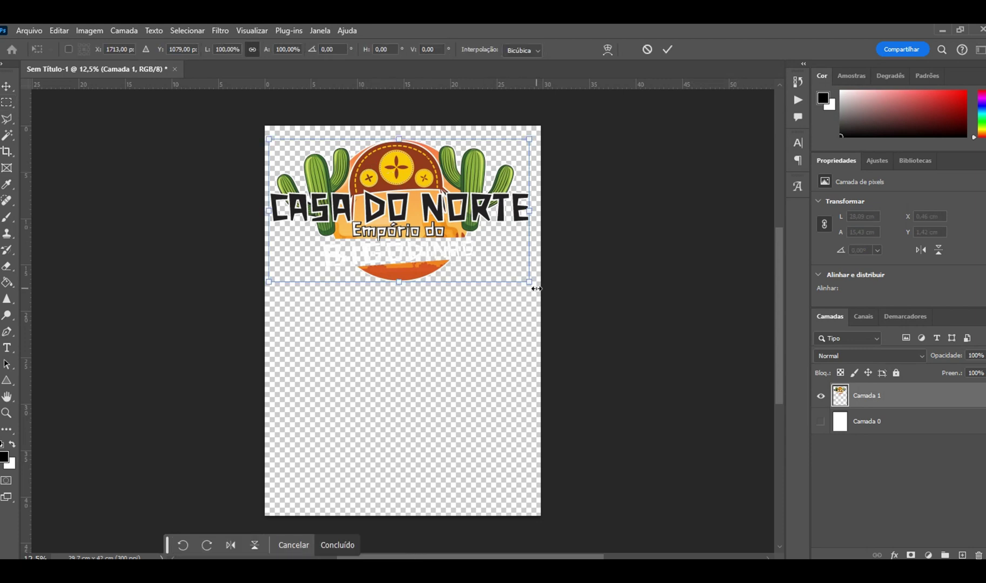
drag(530, 282, 484, 236)
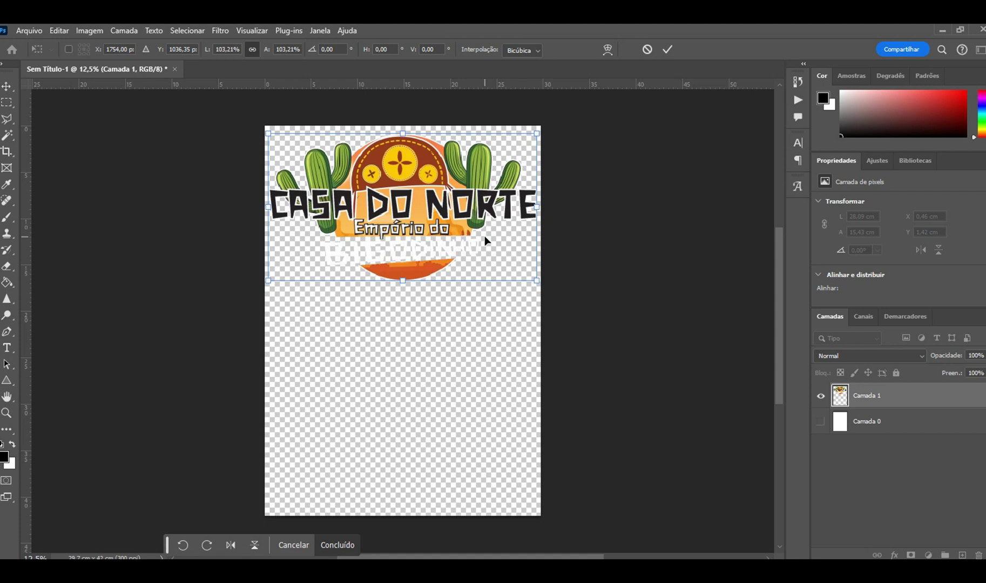
key(Return)
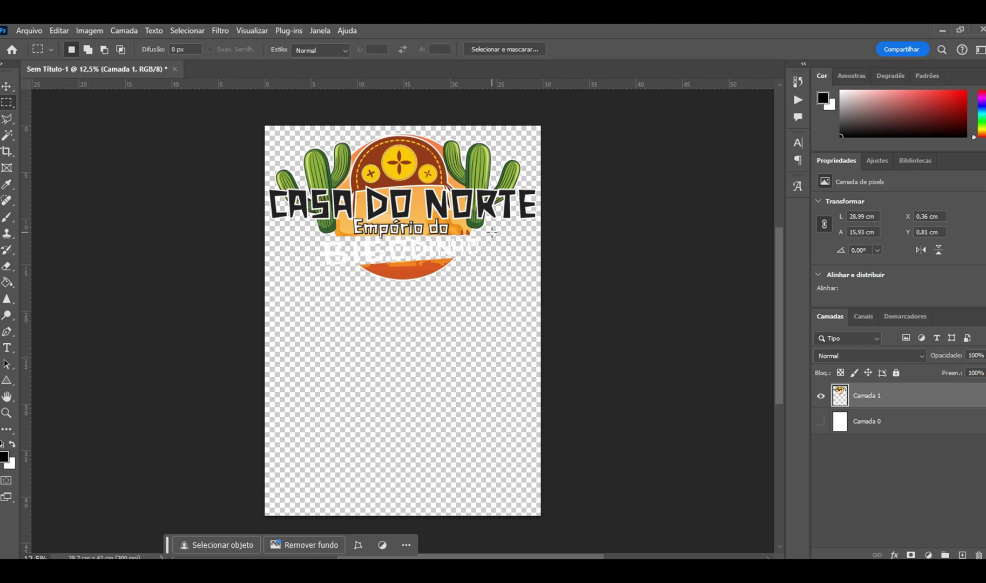
key(ctrl+z)
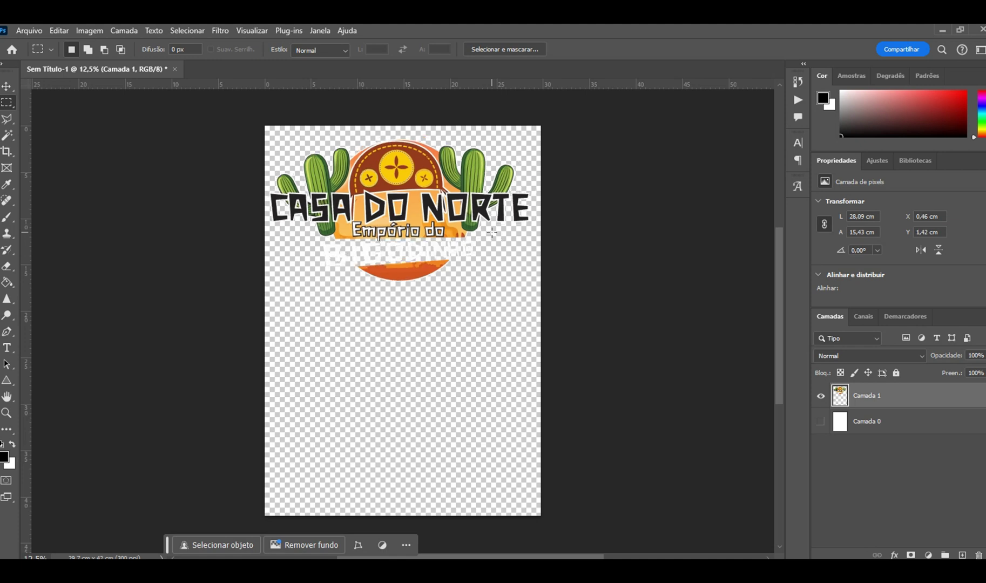
Enlarge the logo to about 29.04 x 15.95 cm and move it up against the canvas's upper edge, centred across the width.
key(ctrl+t)
drag(530, 280, 539, 284)
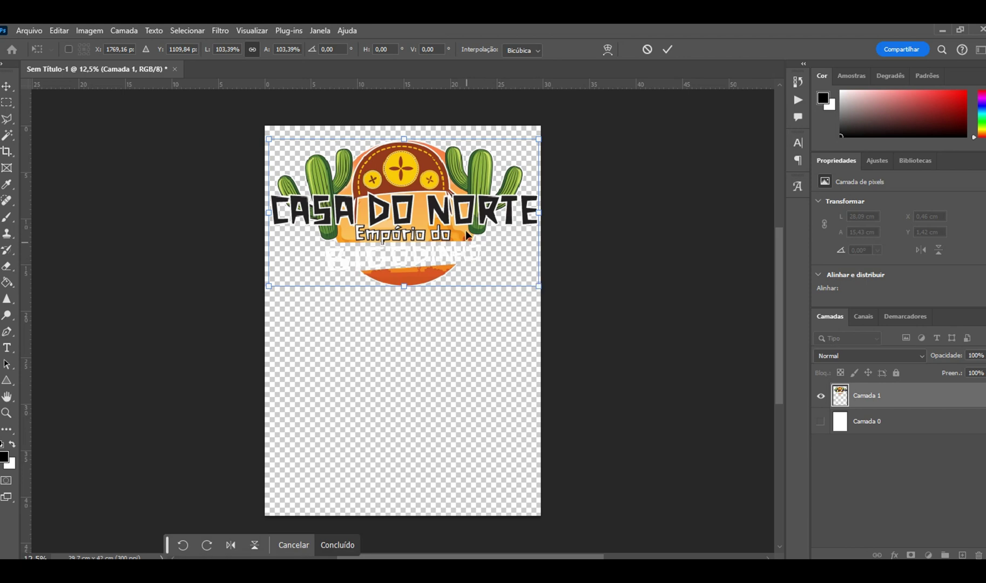
drag(397, 247, 386, 195)
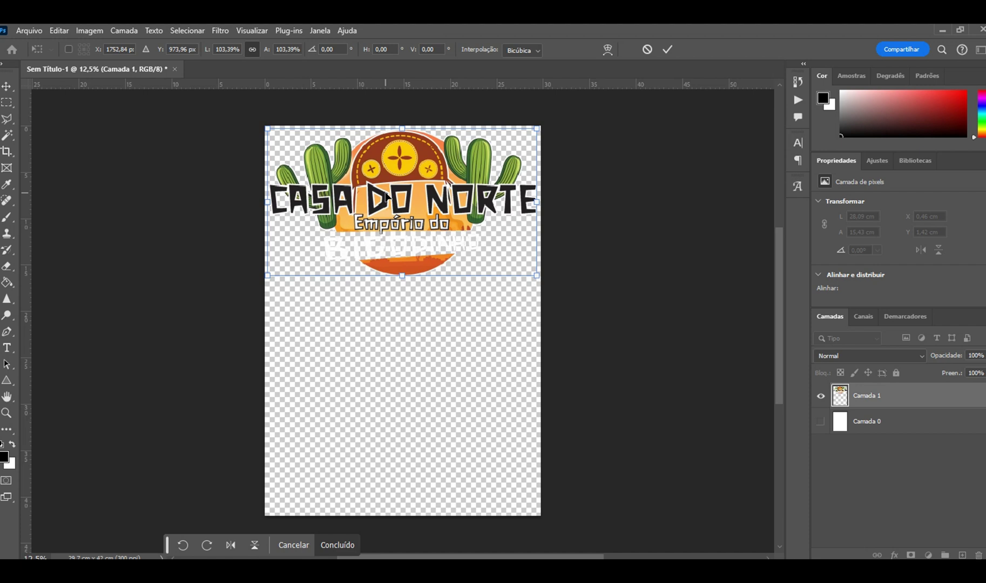
key(Return)
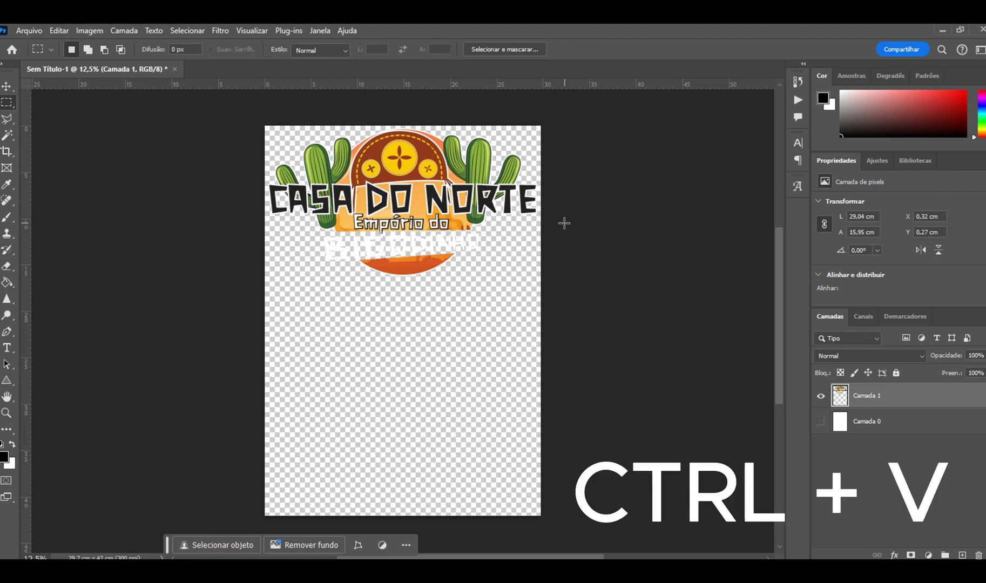
Try pasting the original full-size artwork and a copy of the resized logo onto the sheet, undoing each paste.
key(ctrl+v)
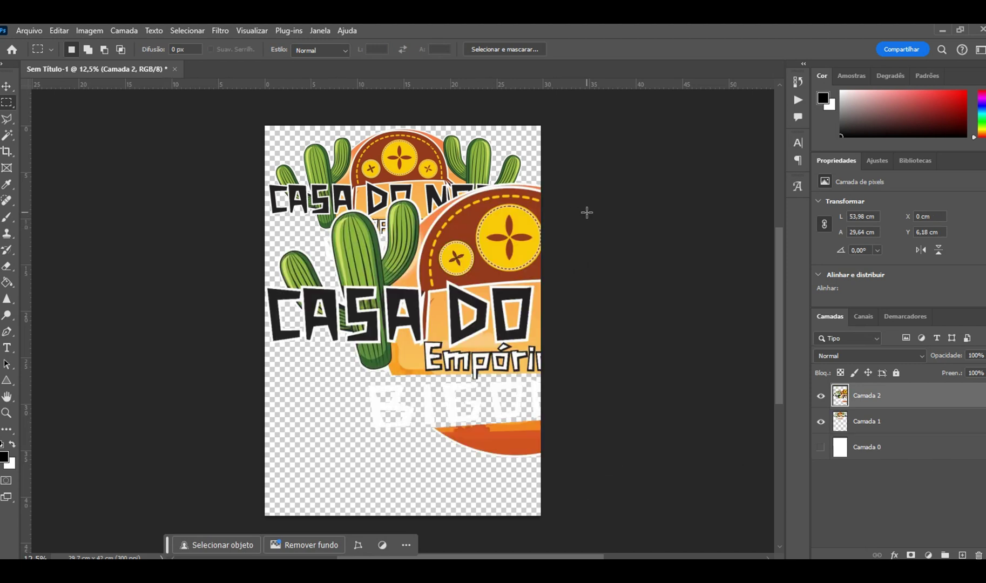
key(ctrl+z)
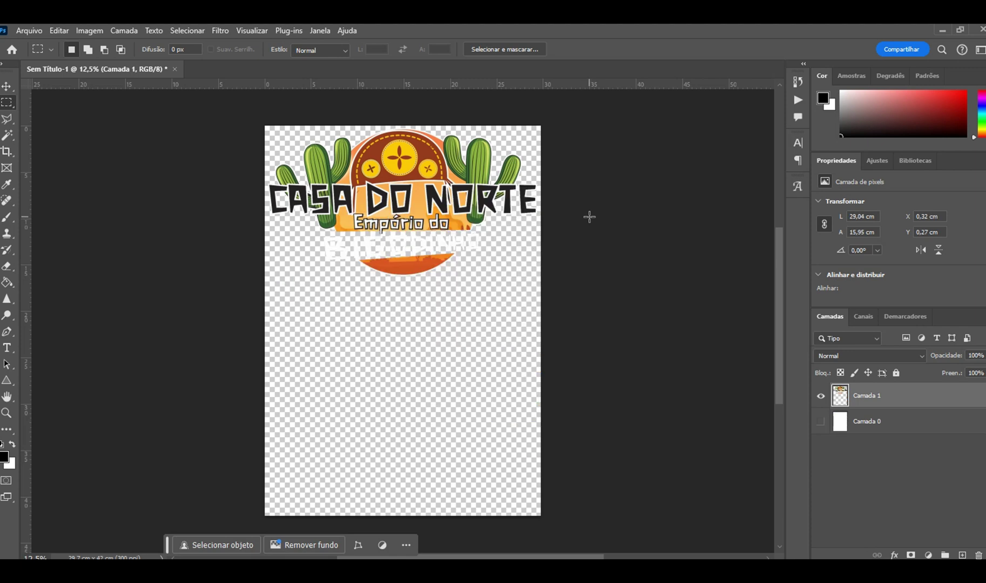
key(ctrl+a)
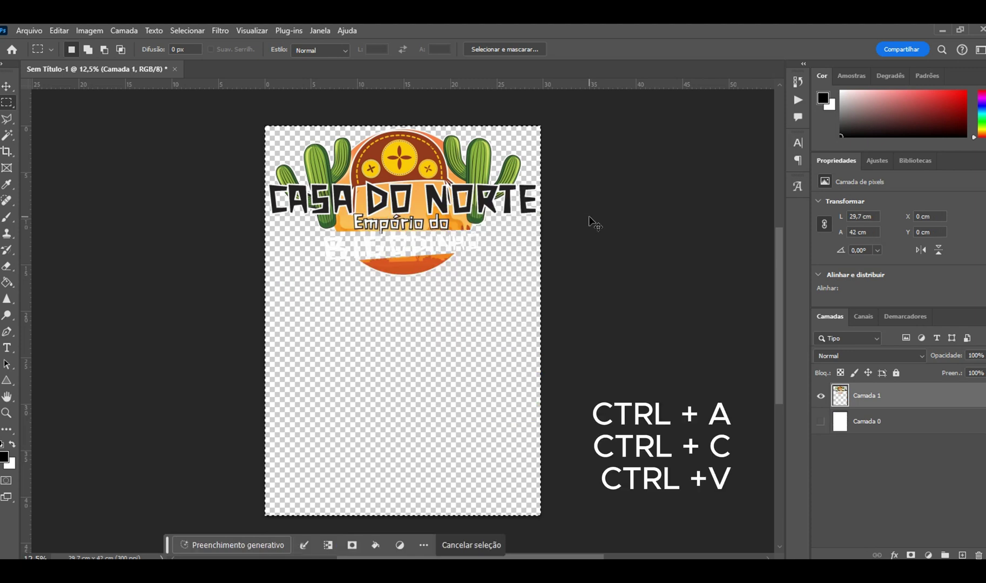
key(ctrl+c)
key(ctrl+v)
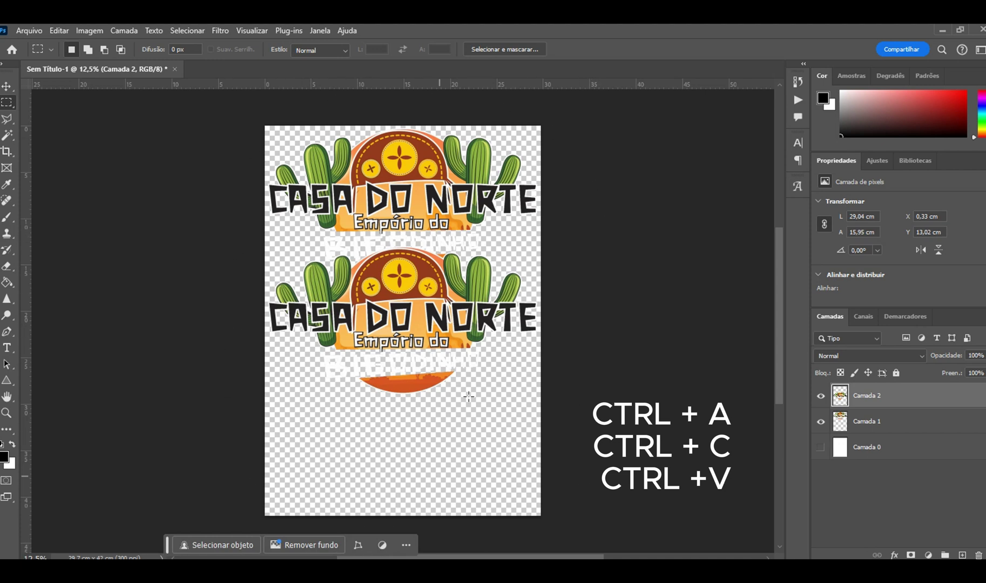
key(ctrl+z)
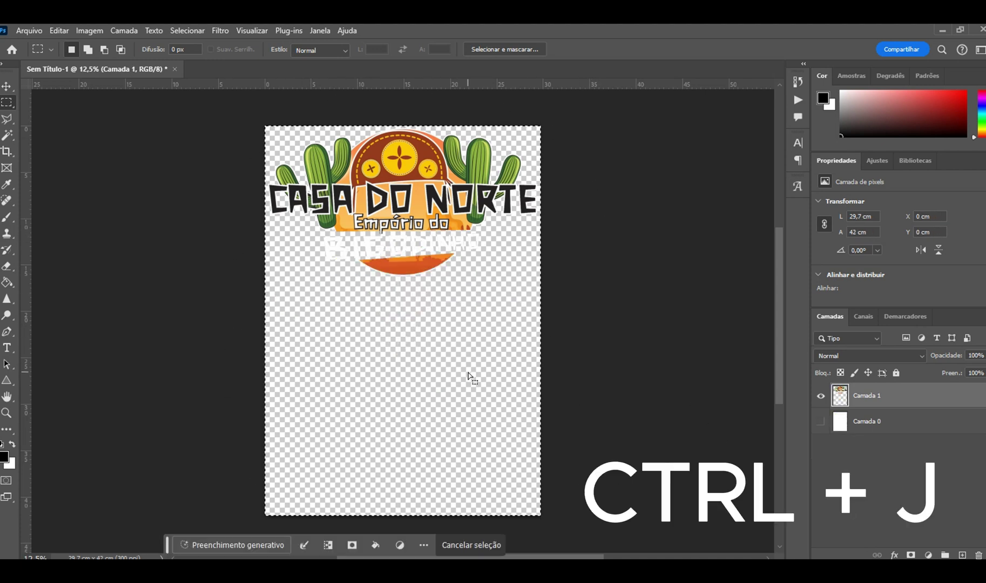
Duplicate the resized logo onto a new layer and toggle both logo layers' visibility to check the copy, leaving both visible.
key(ctrl+j)
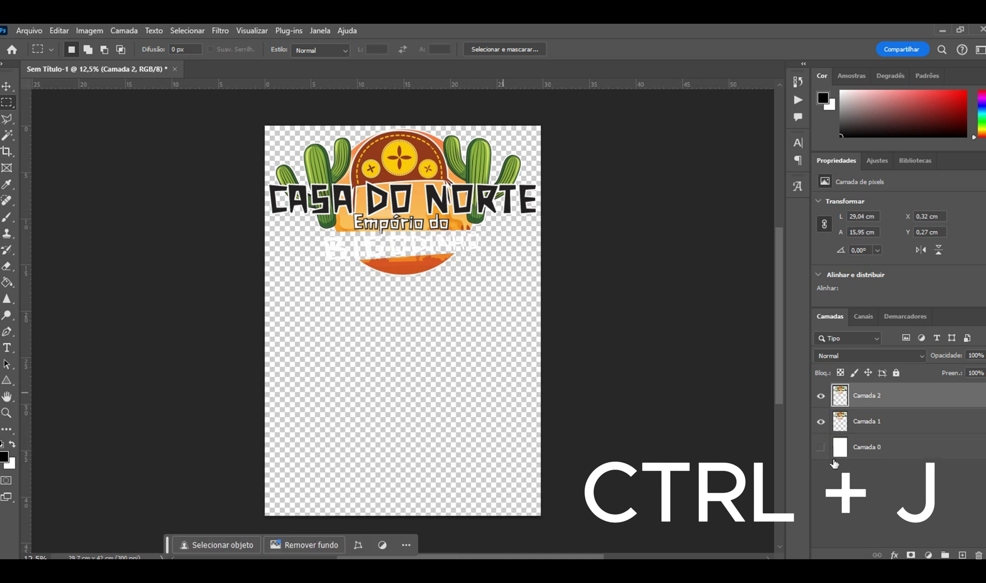
click(821, 424)
click(821, 396)
click(820, 398)
click(820, 398)
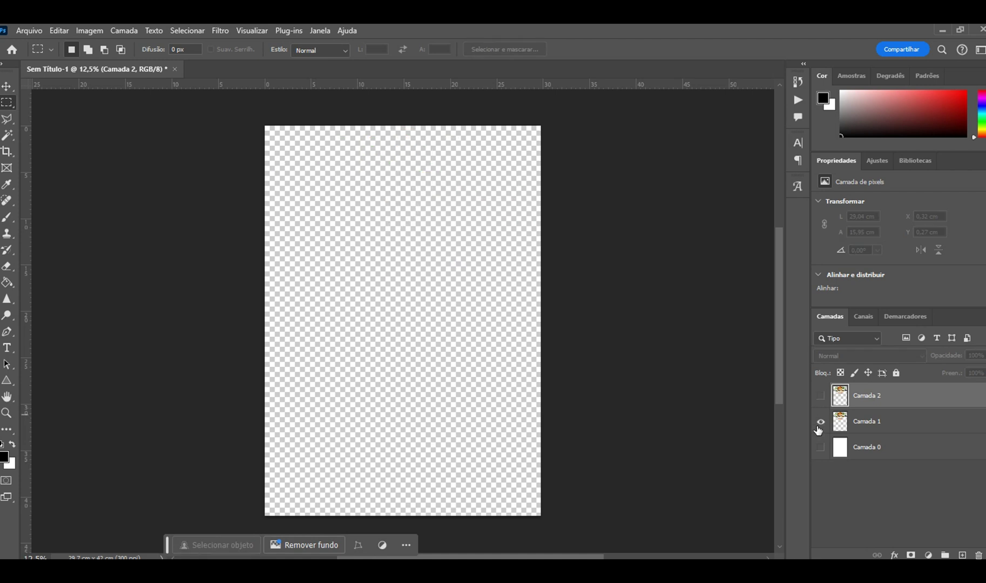
click(819, 426)
click(820, 427)
click(819, 427)
click(821, 397)
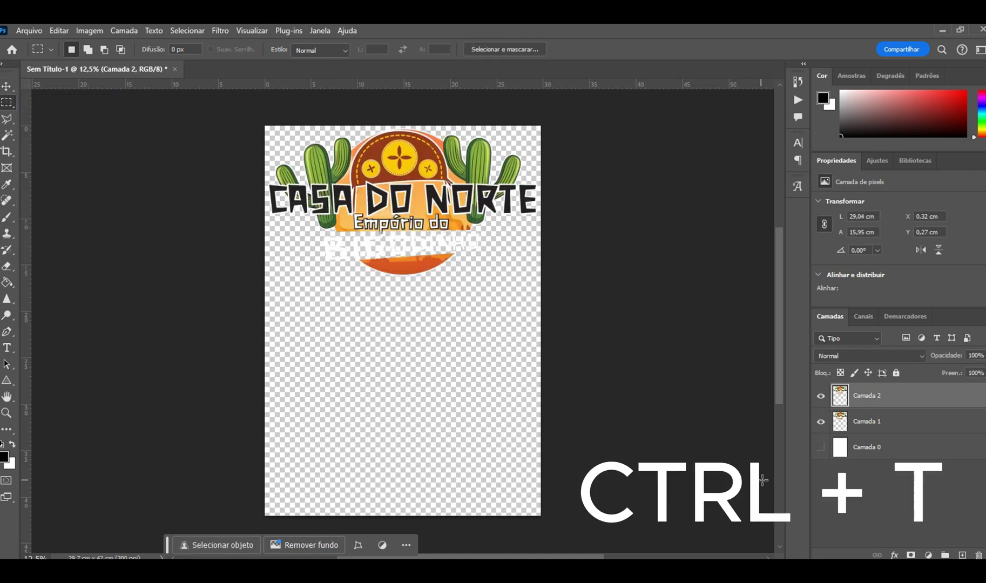
Move the duplicated logo below the original and scale it down to about 9.05 x 4.97 cm near the canvas's left edge.
key(ctrl+t)
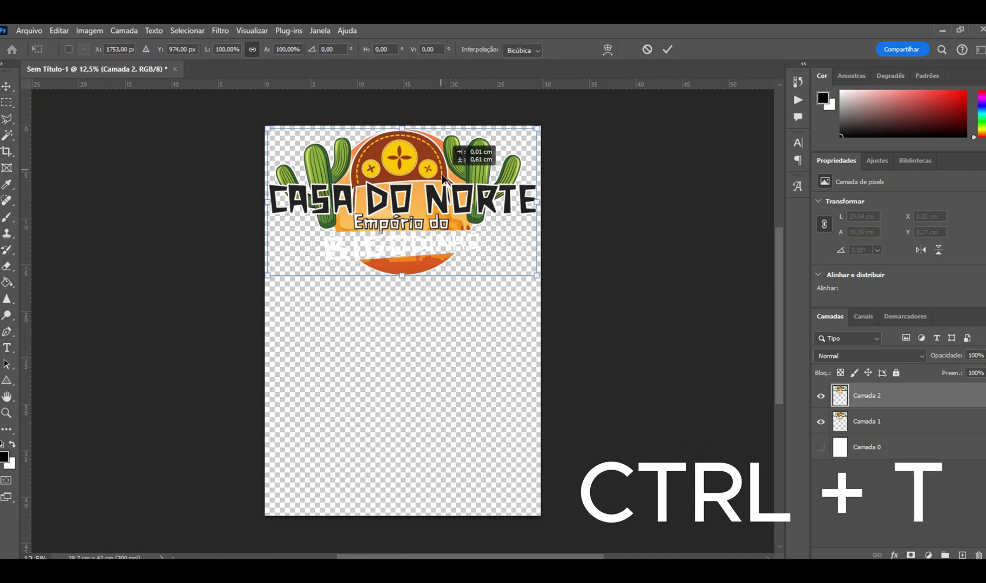
drag(443, 167, 442, 321)
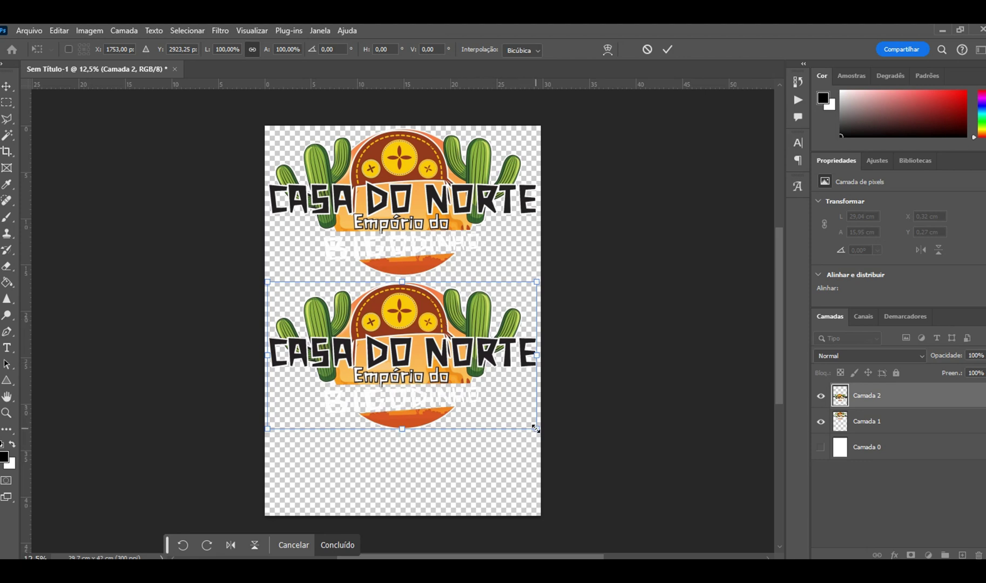
drag(536, 428, 352, 307)
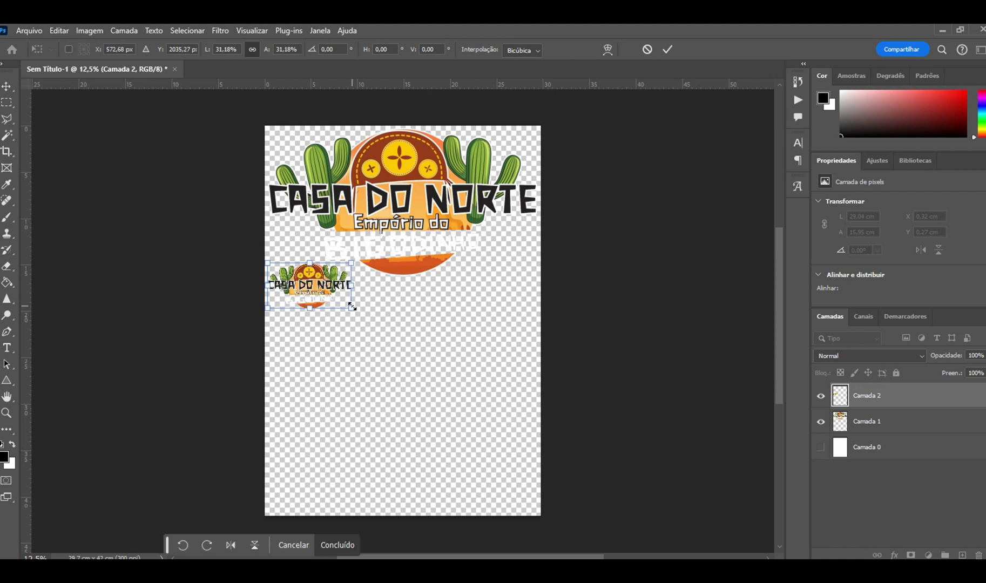
key(Return)
key(m)
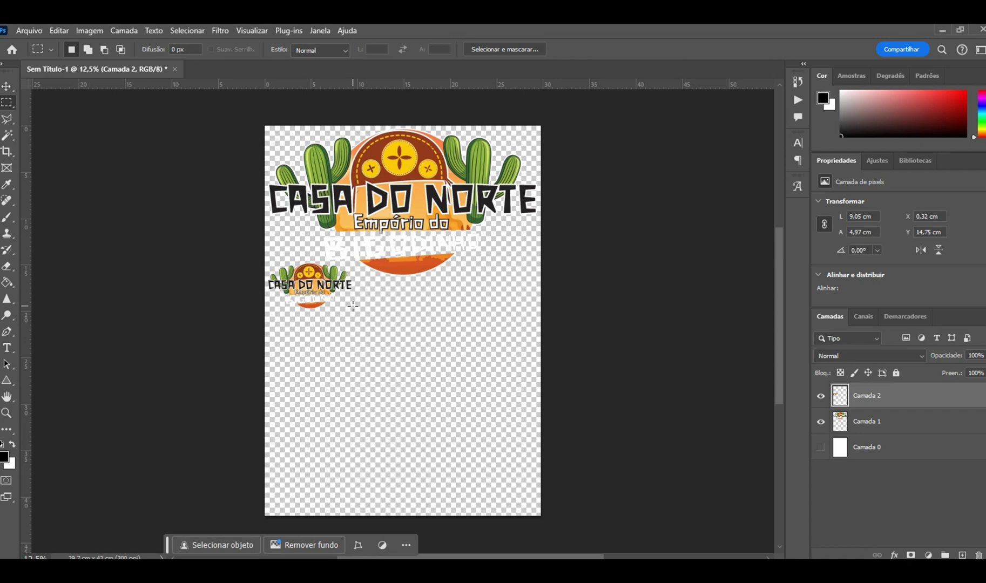
Examine the edge detail of the large and small logos up close and their overall layout on the sheet.
scroll(331, 264, up, 5)
scroll(332, 264, up, 6)
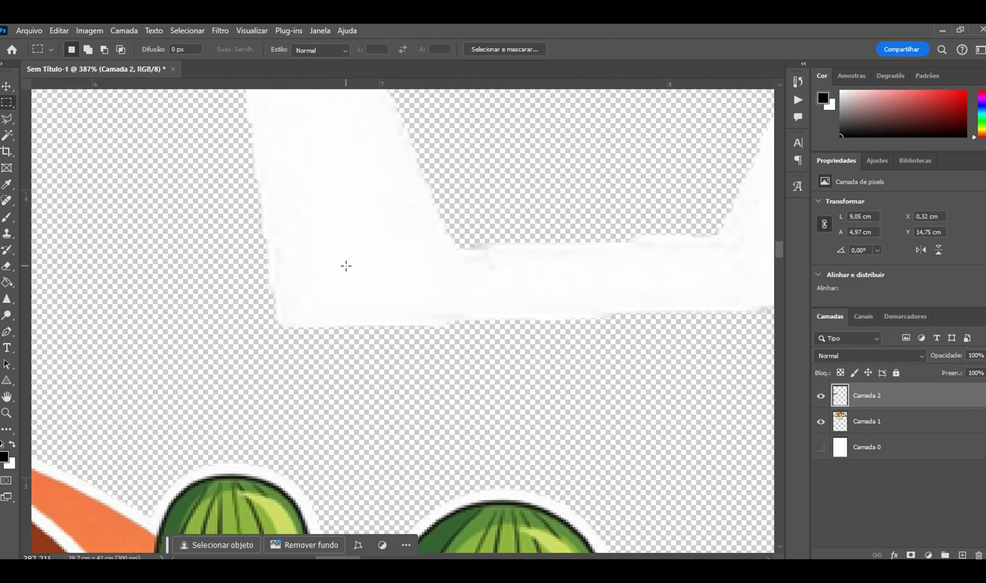
scroll(348, 265, down, 7)
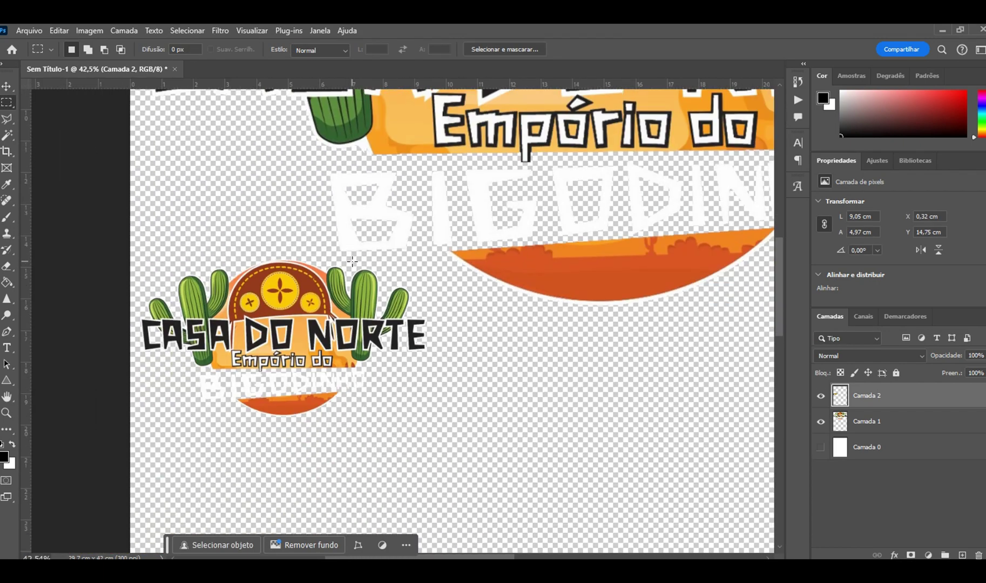
scroll(352, 262, down, 3)
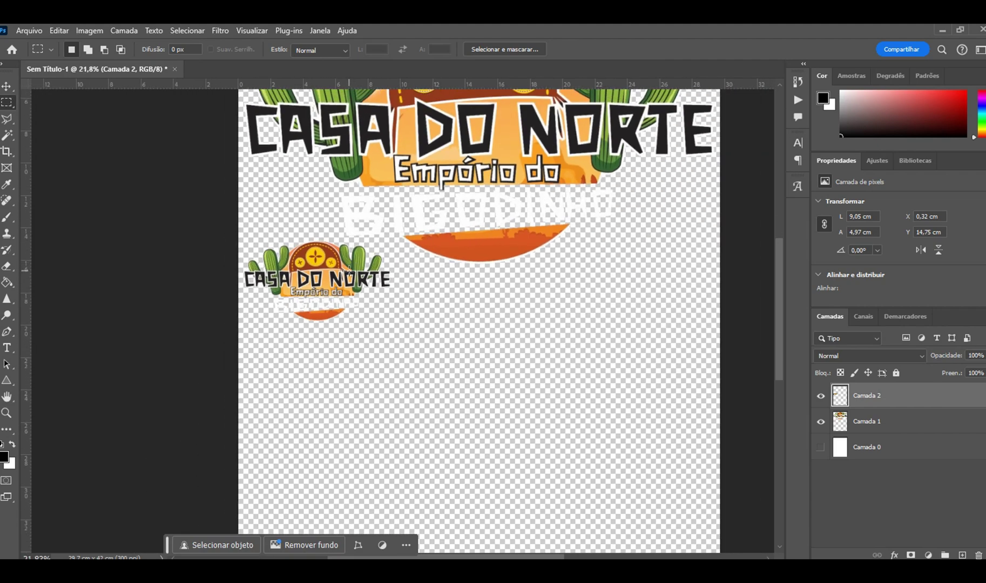
scroll(350, 269, down, 2)
scroll(349, 270, up, 10)
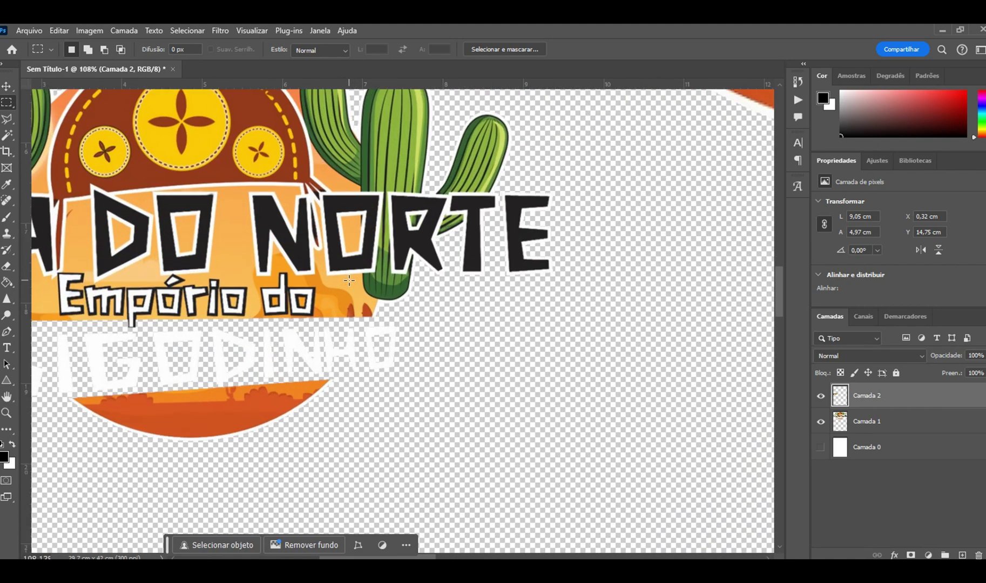
scroll(350, 280, up, 3)
scroll(349, 280, down, 6)
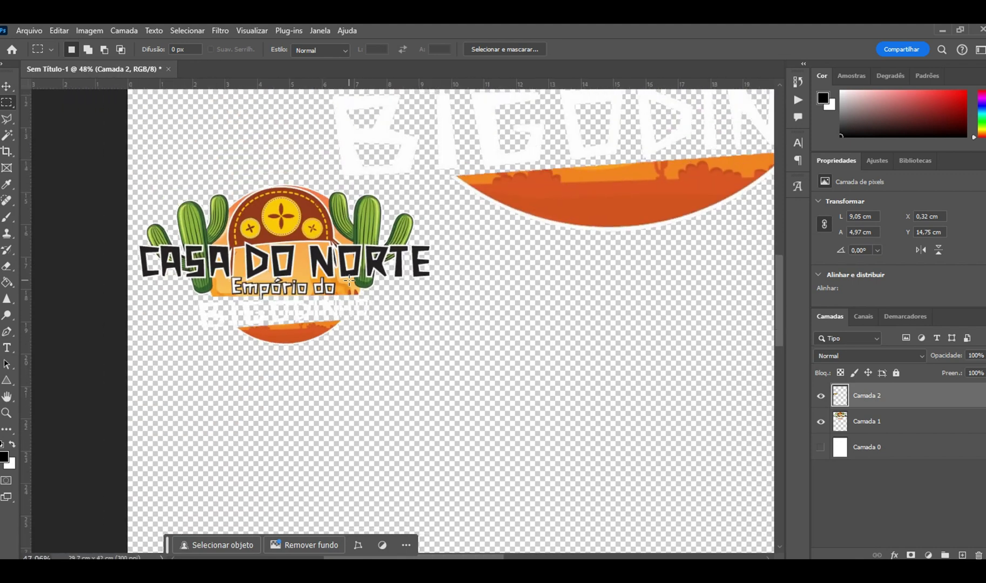
scroll(350, 280, down, 3)
scroll(697, 215, up, 4)
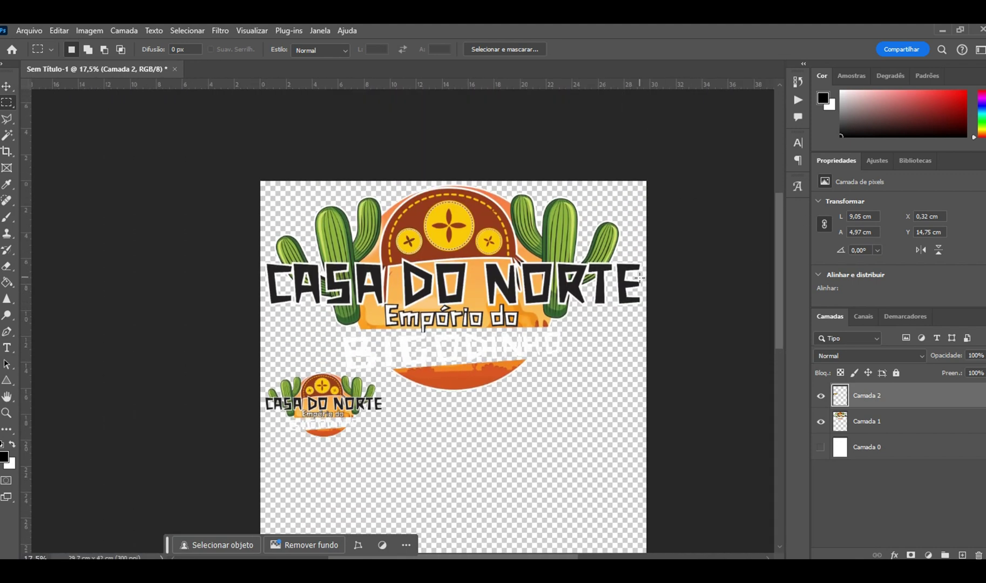
click(7, 414)
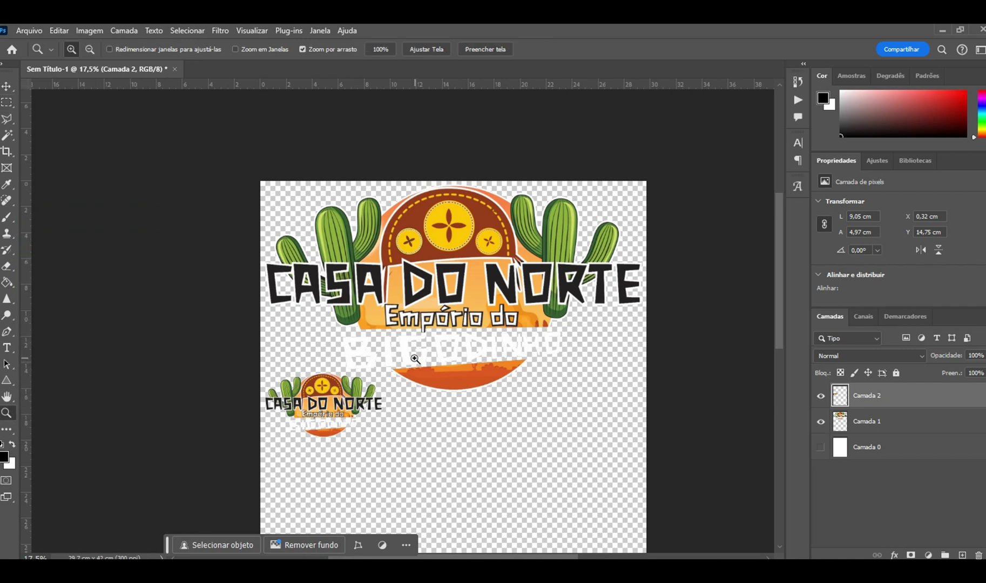
drag(415, 359, 391, 399)
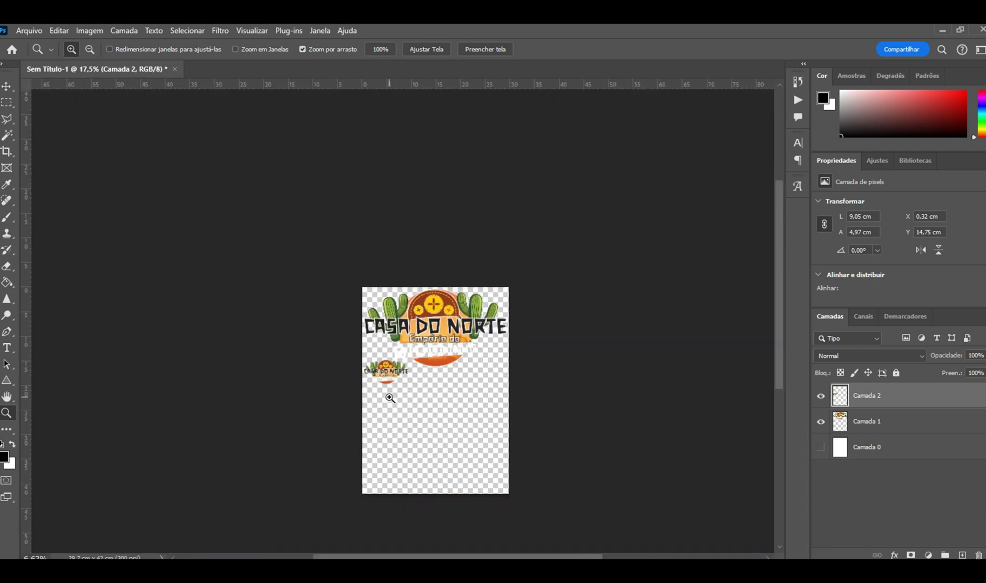
mouse_move(527, 374)
mouse_down()
mouse_move(511, 356)
mouse_move(522, 358)
mouse_up()
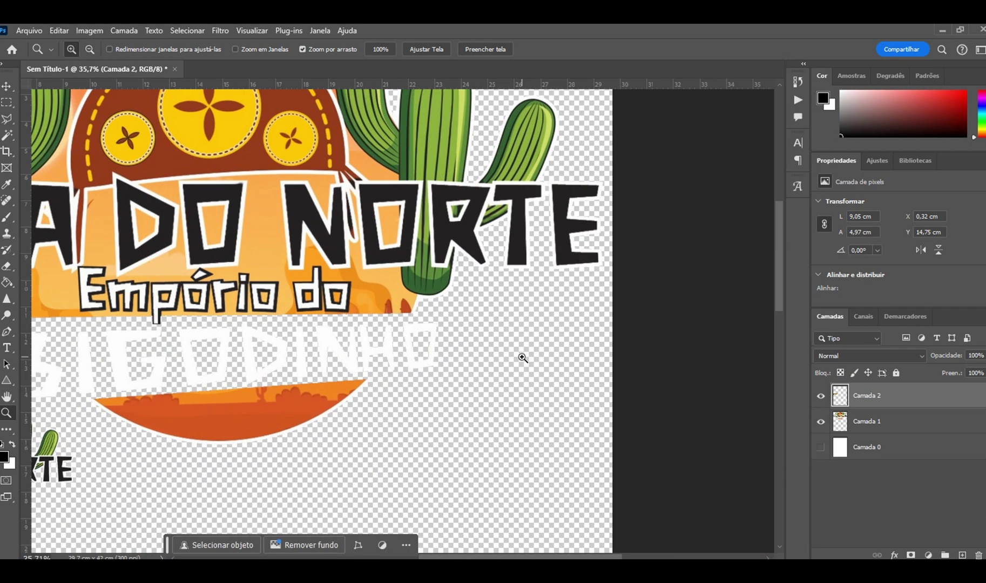
Duplicate the small logo and move the copy below the large logo near the canvas's right edge, at about X 20.31 cm, Y 13.42 cm.
click(6, 86)
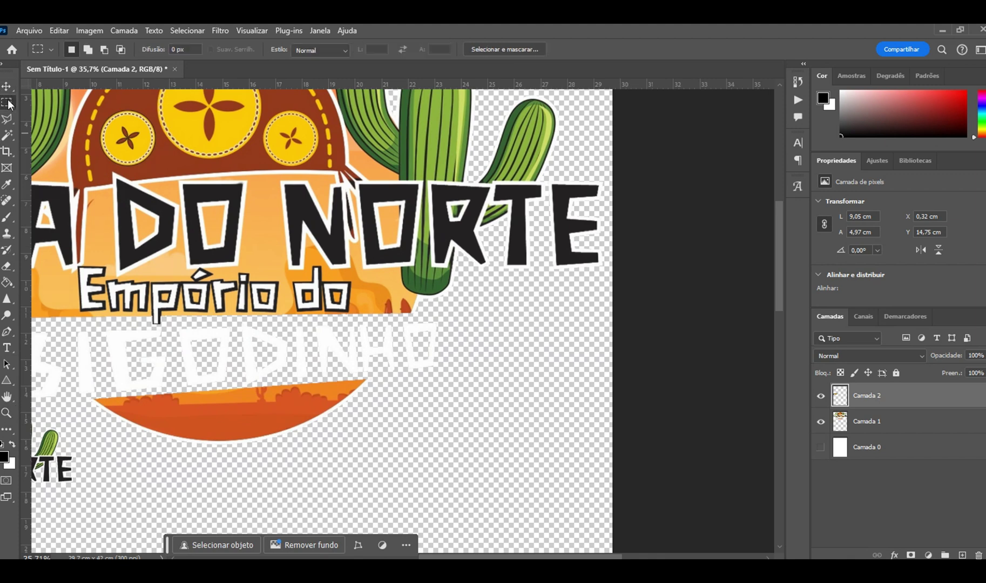
scroll(258, 287, left, 5)
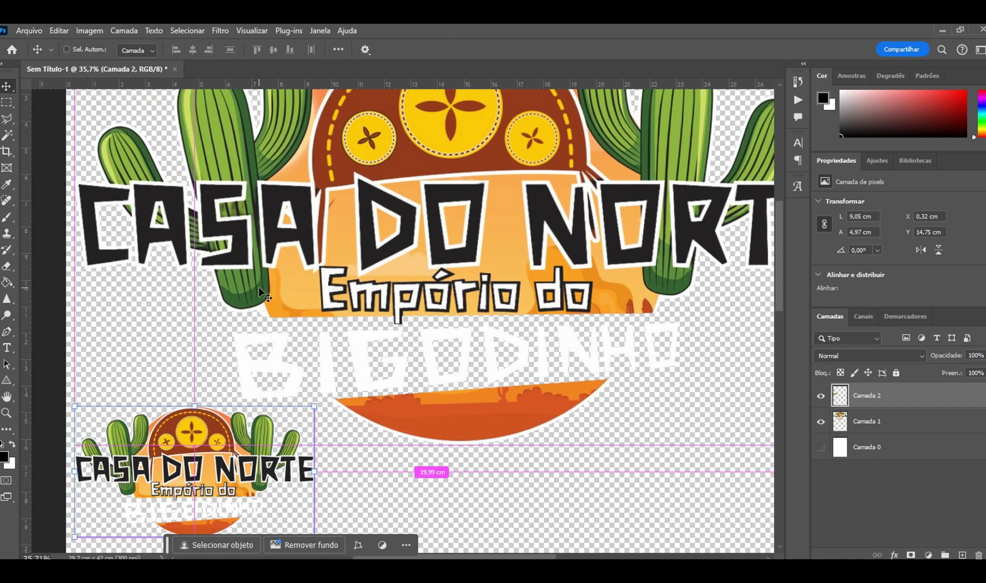
scroll(259, 294, down, 3)
scroll(260, 307, down, 1)
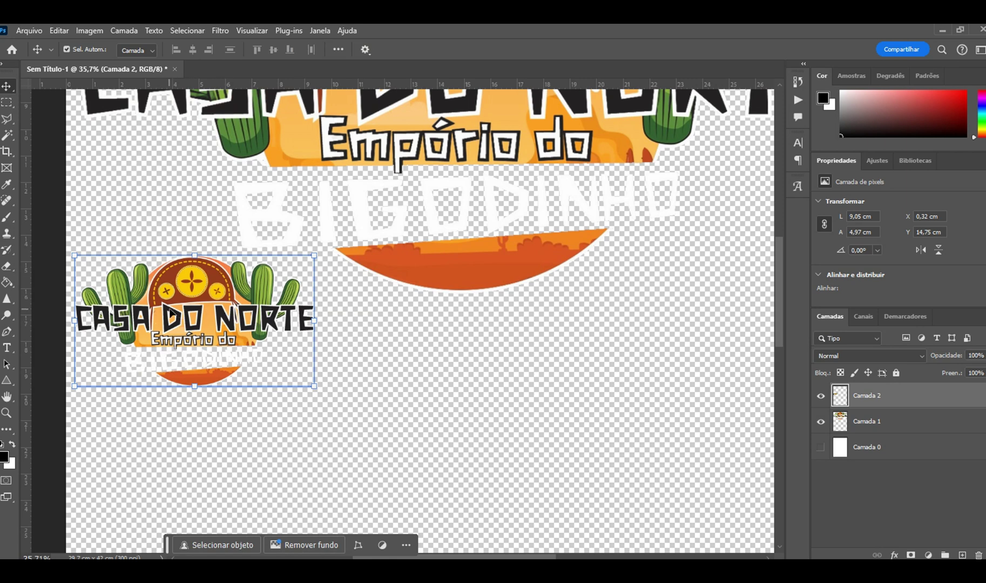
key(ctrl+j)
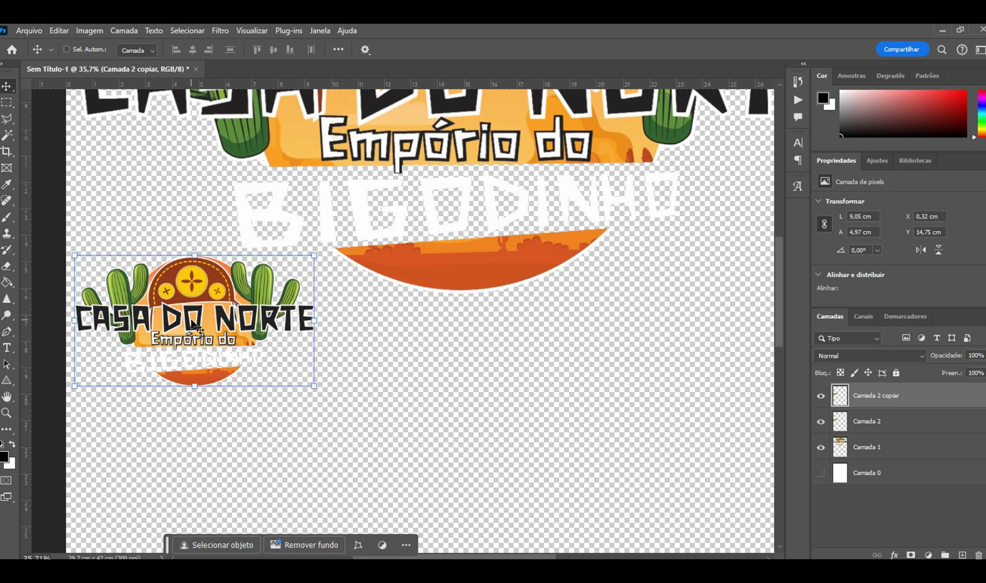
key(ctrl+t)
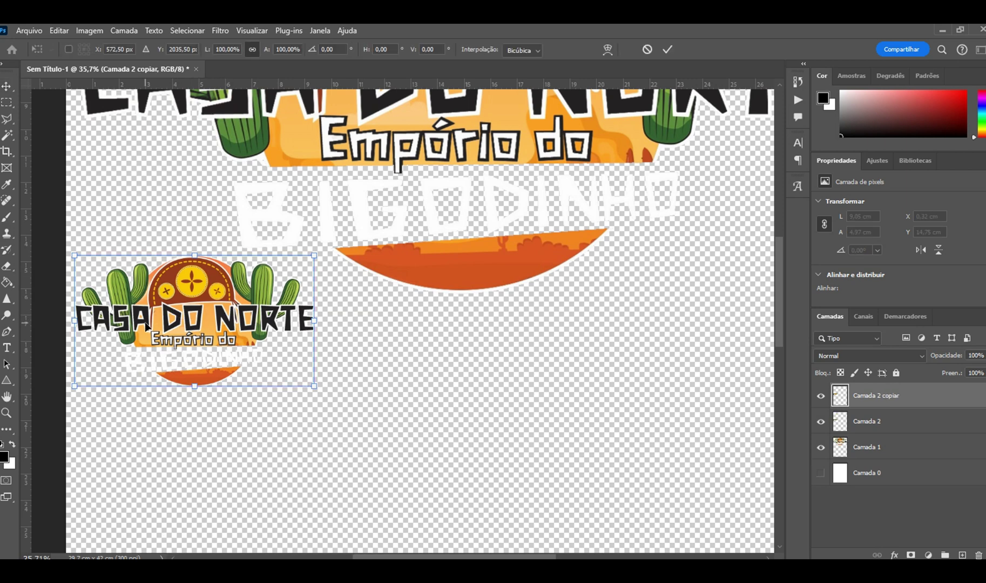
drag(150, 324, 625, 229)
scroll(640, 227, right, 5)
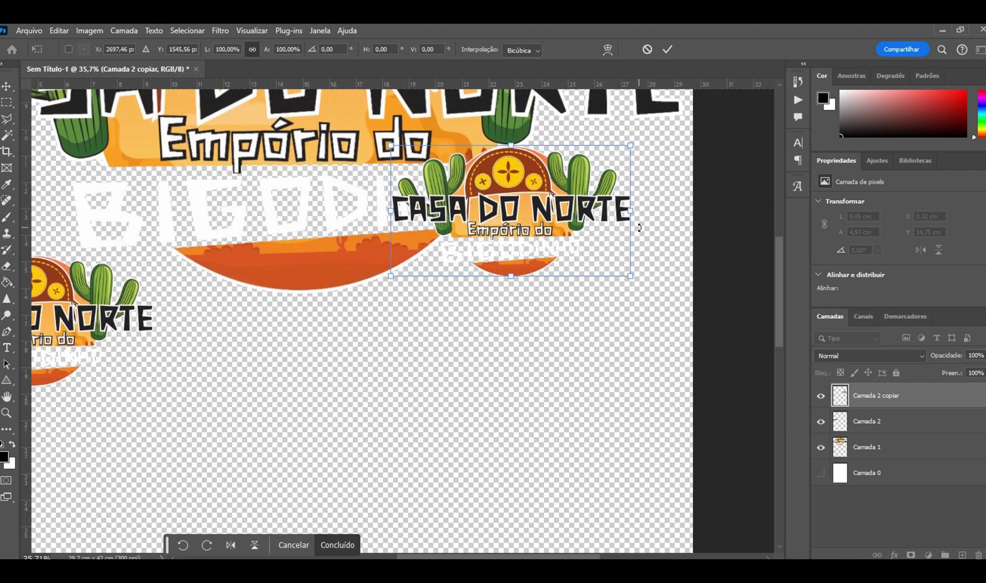
scroll(639, 227, up, 3)
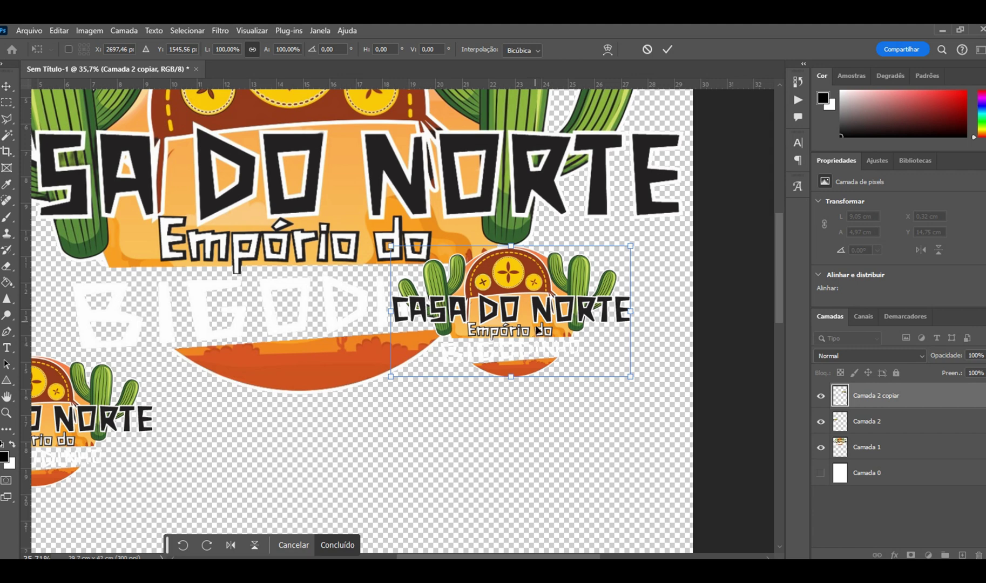
drag(538, 334, 594, 405)
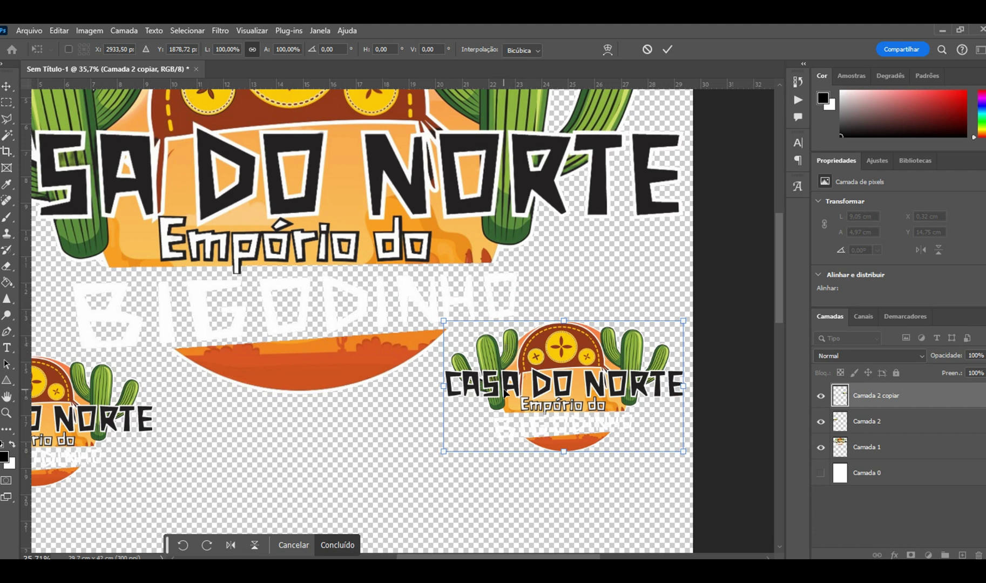
key(Return)
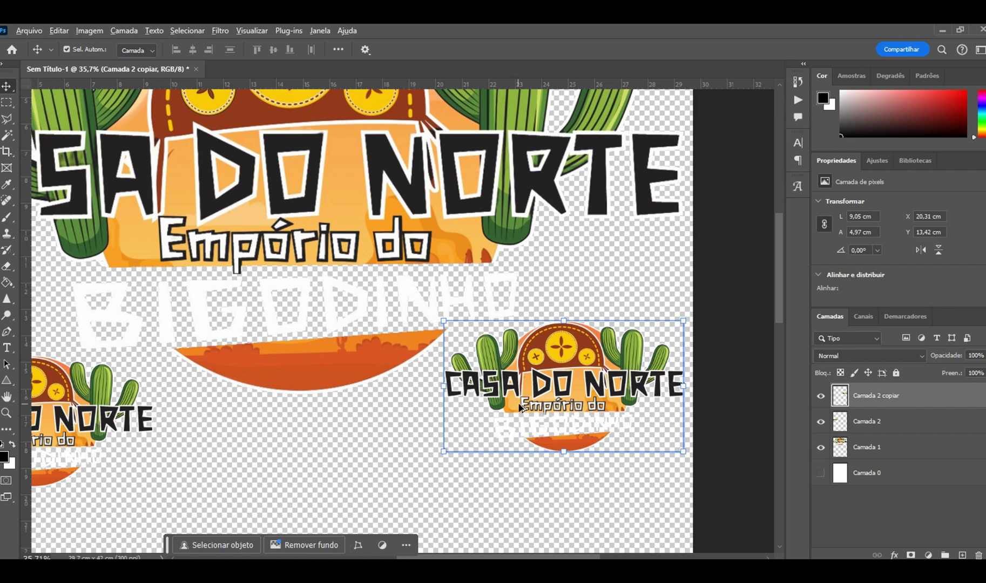
scroll(518, 402, down, 3)
scroll(570, 395, down, 4)
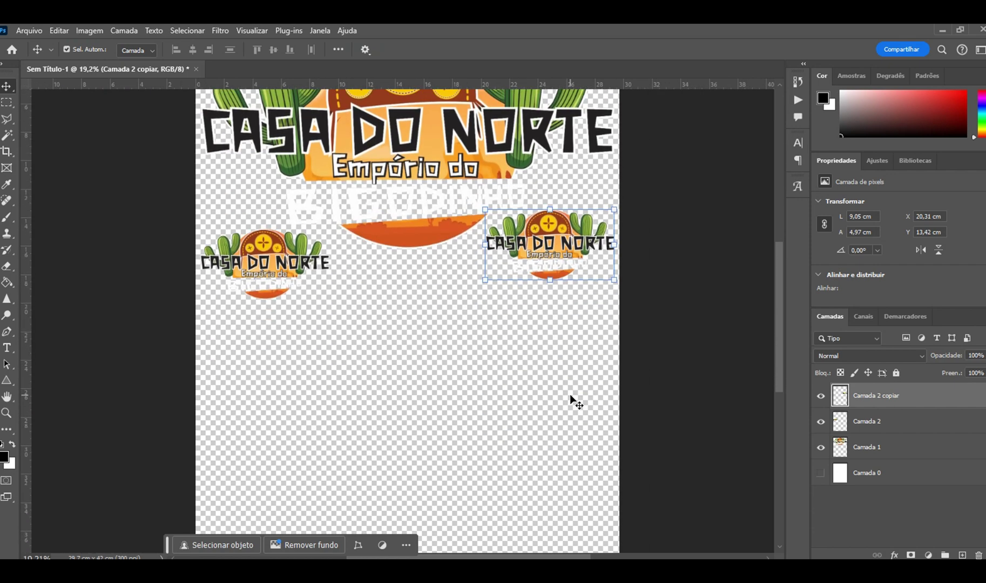
scroll(570, 394, down, 3)
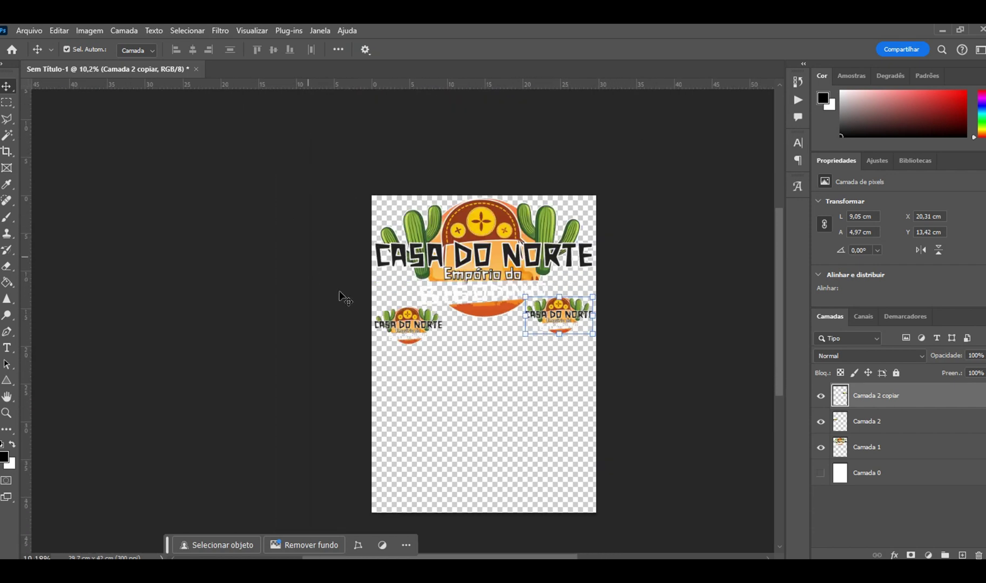
scroll(518, 327, up, 3)
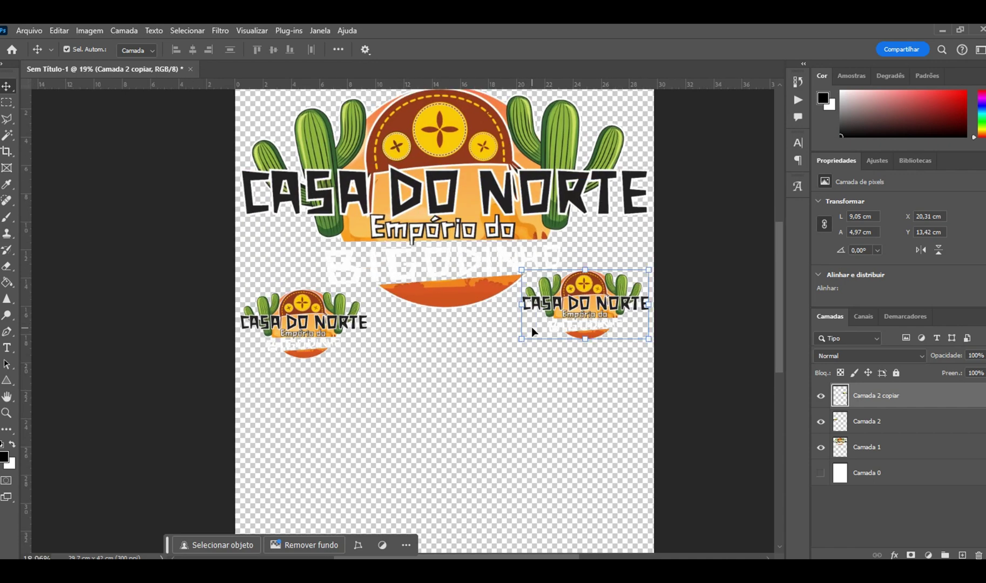
scroll(529, 341, down, 2)
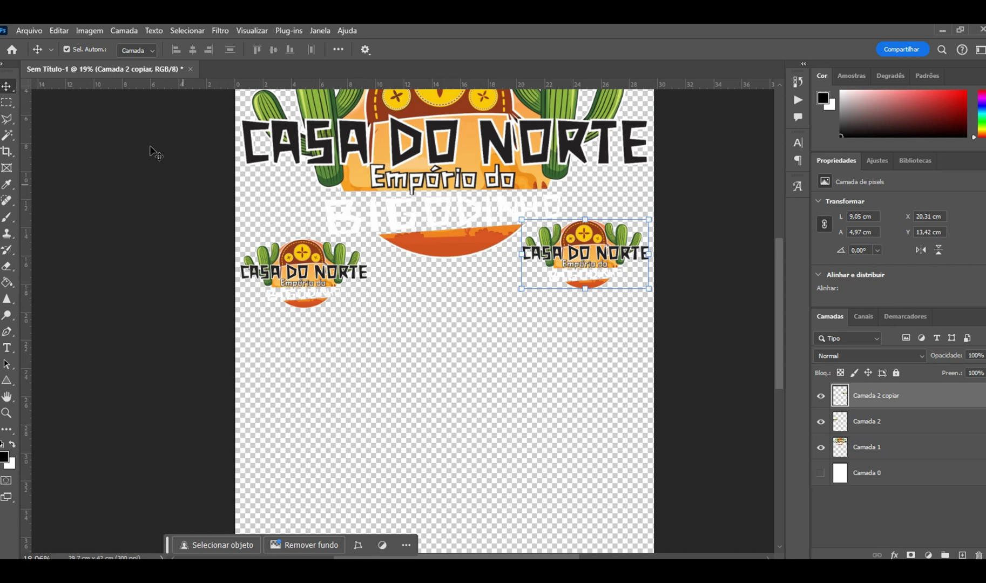
Open the pink elephant image 3db26987-0cc7-41c5-b8ad-c6154d04751a_4x.jpg as a separate document.
click(30, 31)
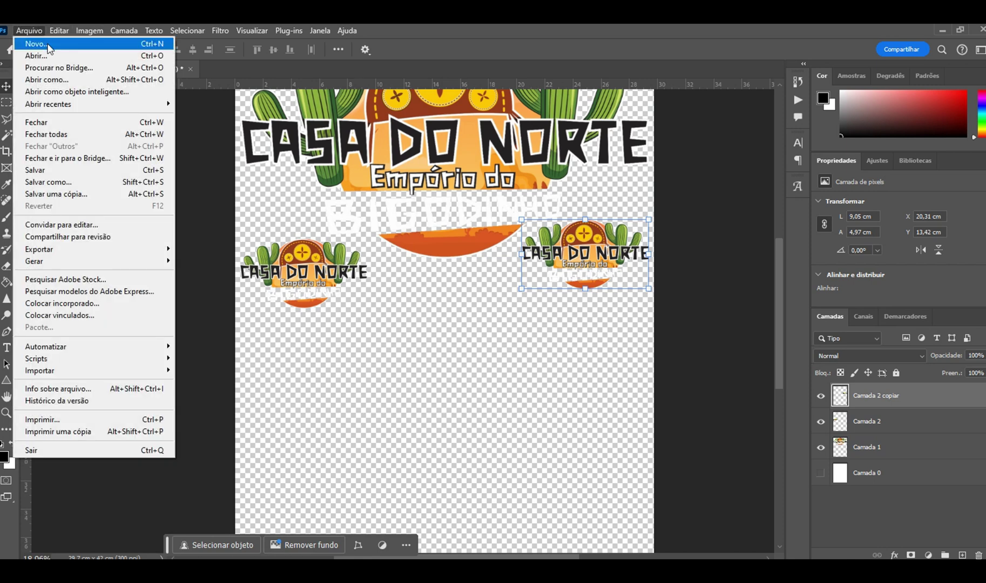
click(37, 56)
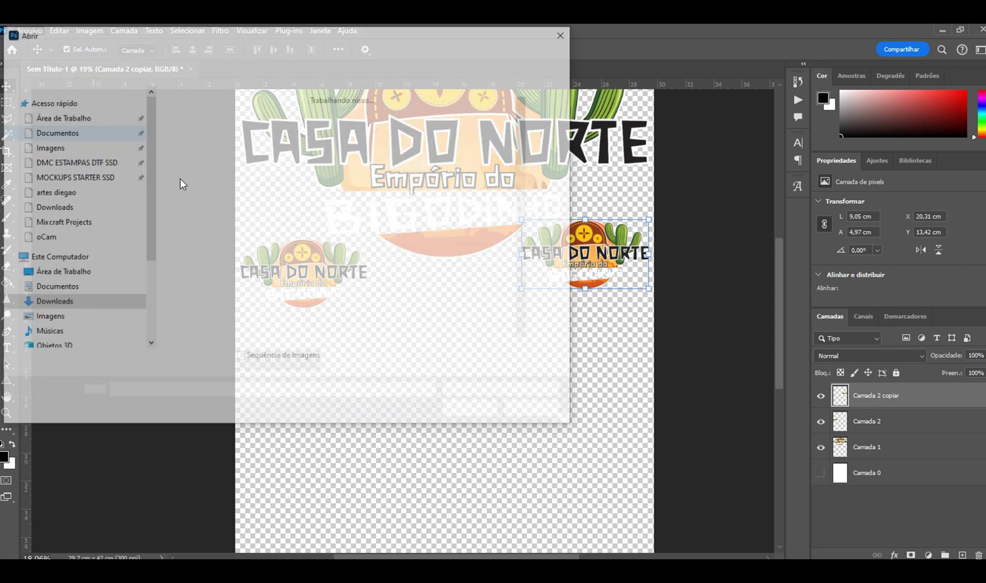
scroll(405, 228, down, 5)
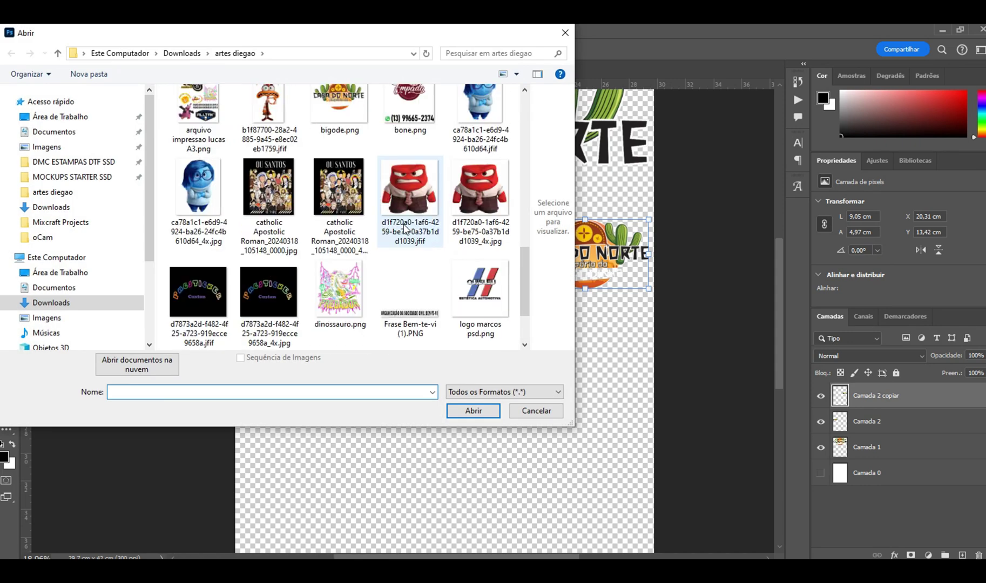
scroll(405, 228, up, 3)
scroll(406, 228, up, 5)
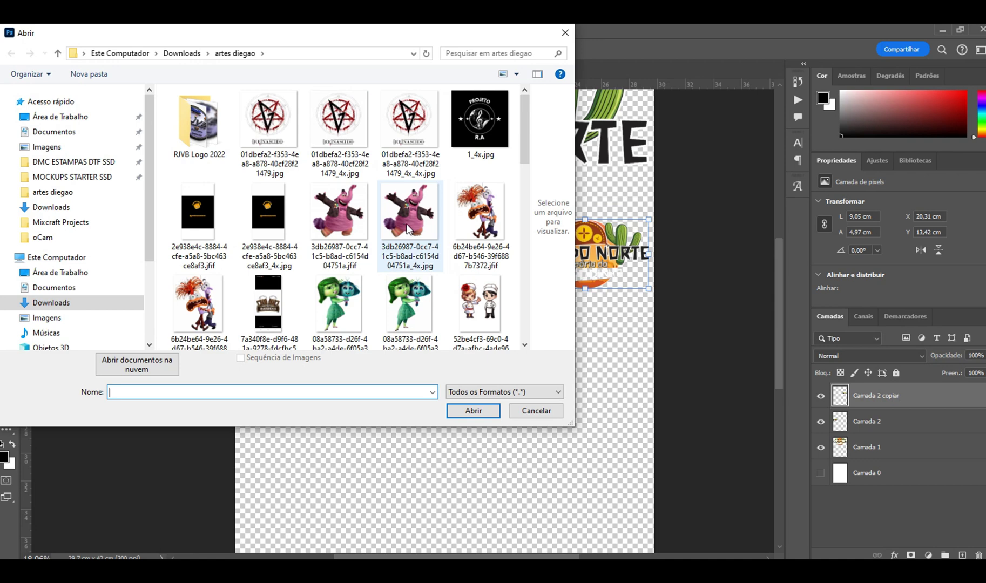
click(409, 229)
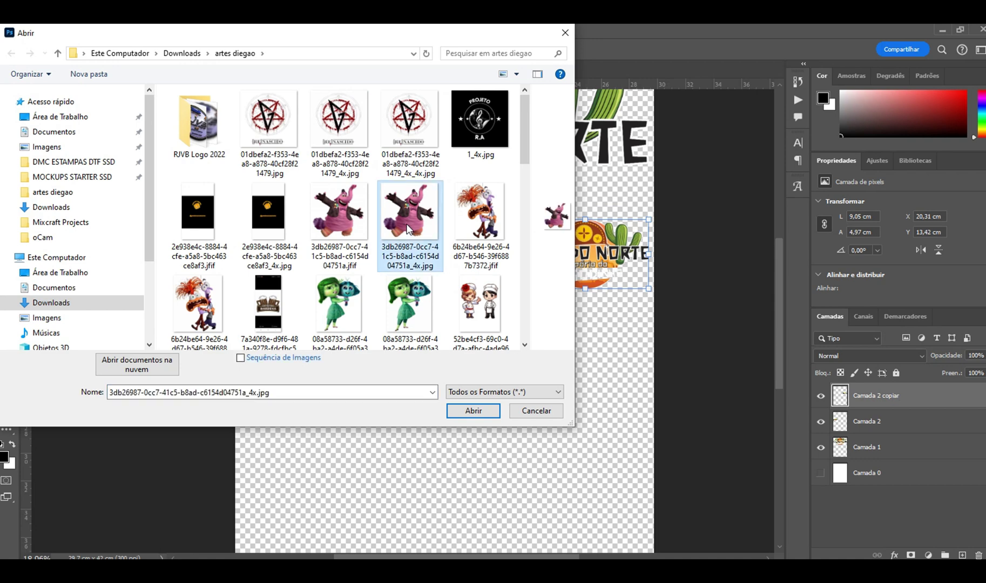
double_click(409, 229)
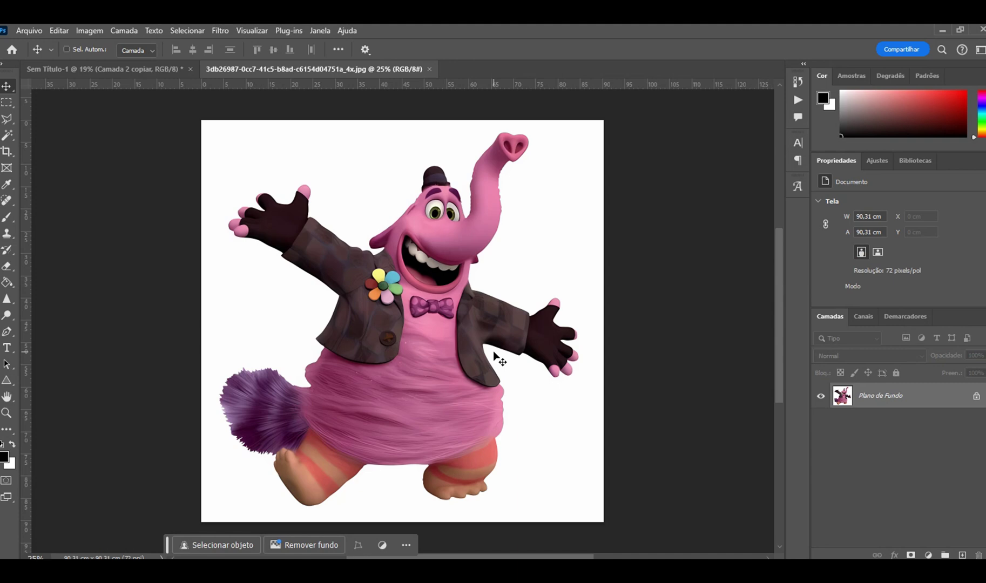
Copy the entire elephant image onto the logo sheet, scale it to about 5.3 x 5.3 cm and place it above the left small logo.
key(ctrl+a)
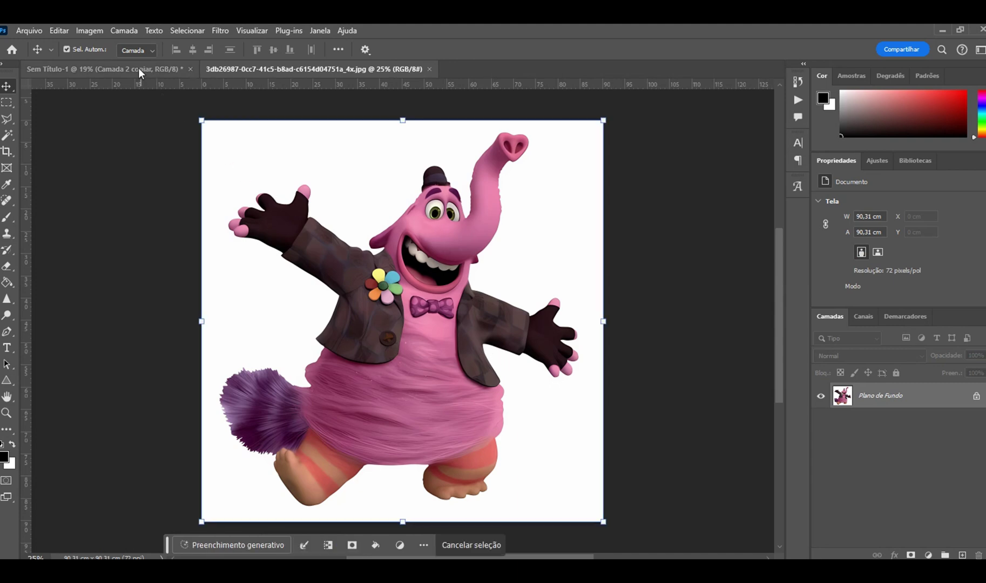
click(138, 68)
key(ctrl+v)
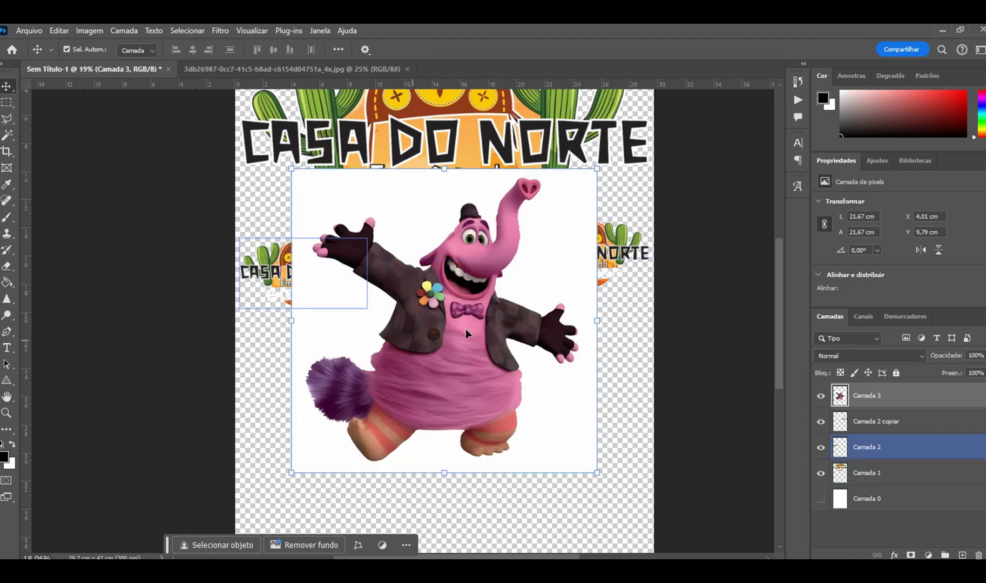
key(ctrl+t)
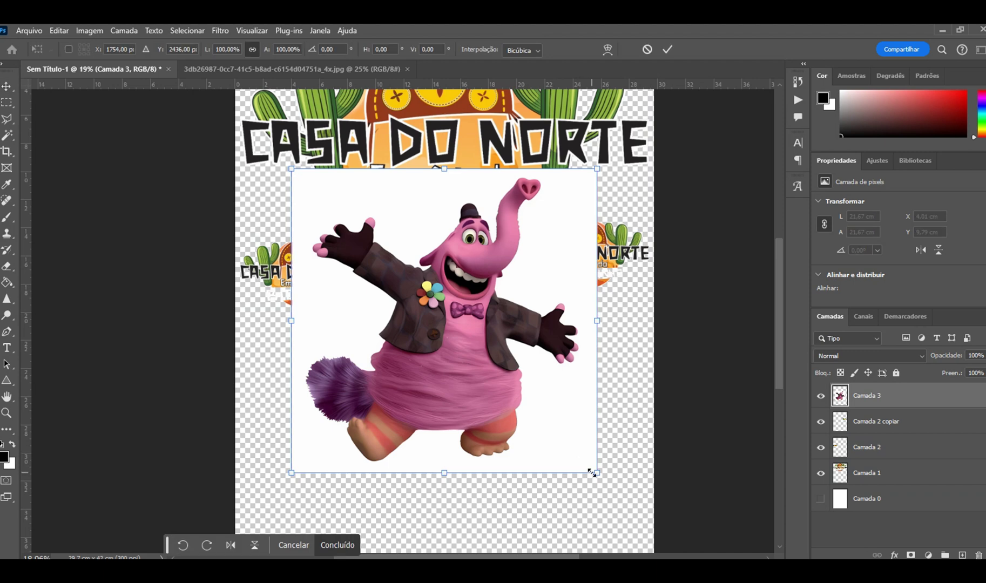
drag(592, 472, 406, 285)
drag(366, 244, 300, 221)
drag(338, 153, 298, 192)
drag(275, 242, 295, 200)
scroll(294, 201, up, 5)
key(Return)
scroll(295, 200, up, 5)
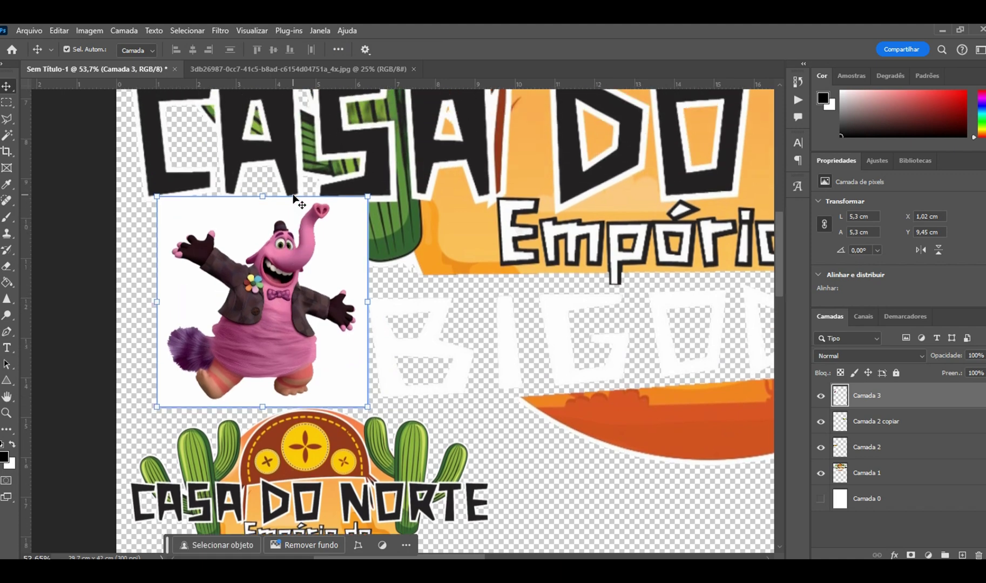
Delete the pasted elephant image from the sheet and return to the elephant image's own document.
key(Delete)
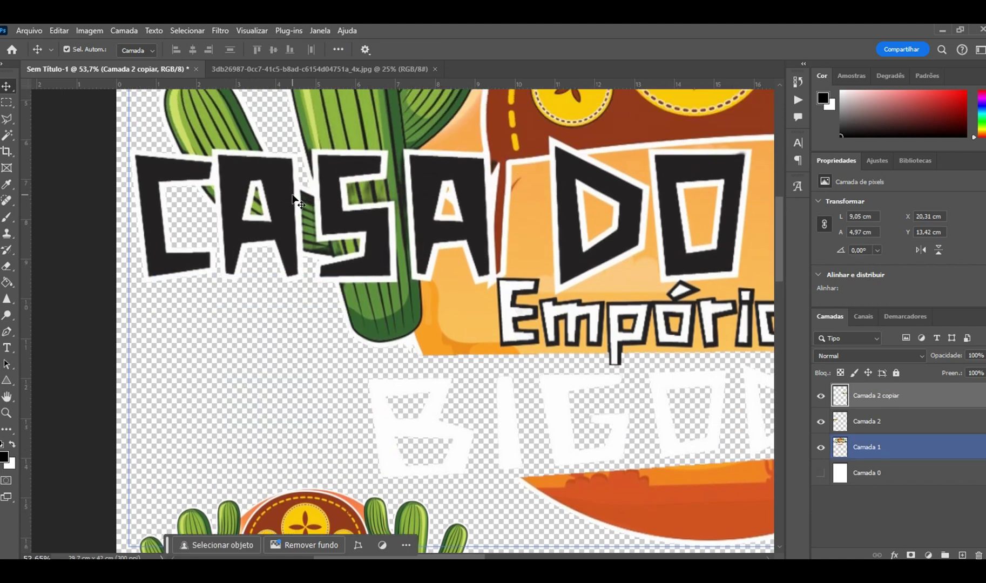
scroll(295, 202, down, 7)
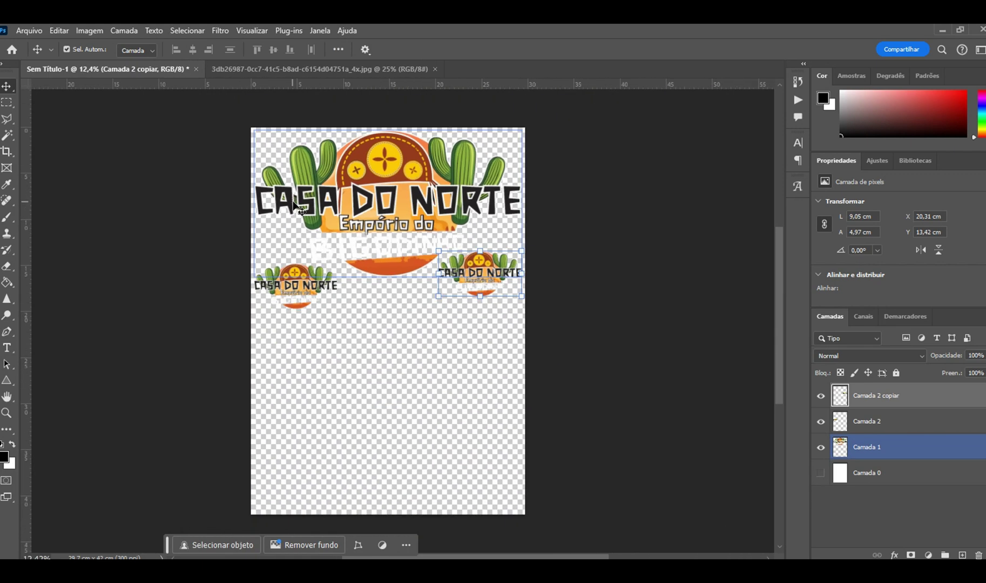
click(361, 68)
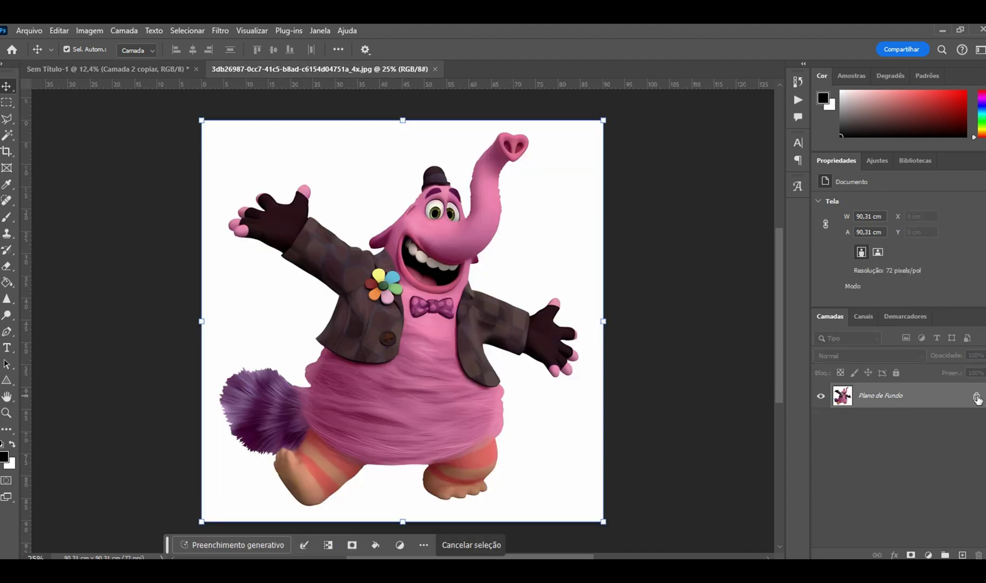
Unlock the elephant image's background layer and switch to the Magic Wand tool, clearing the whole-canvas selection.
click(977, 398)
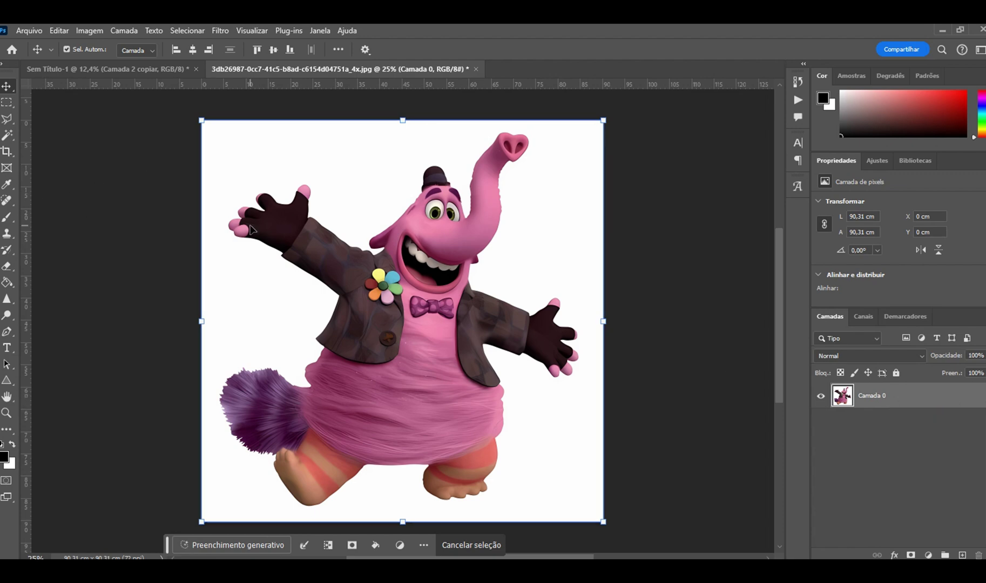
click(7, 142)
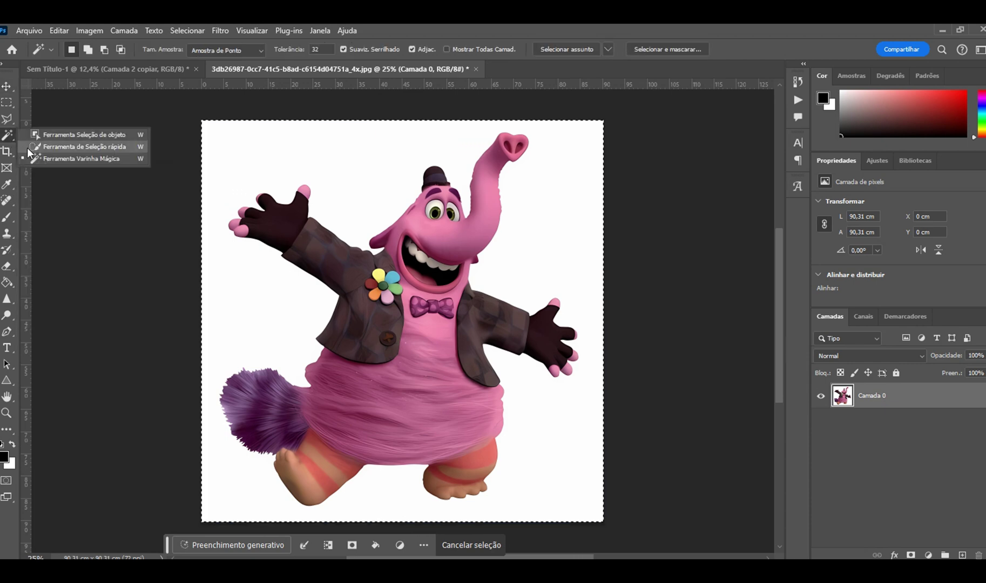
click(28, 149)
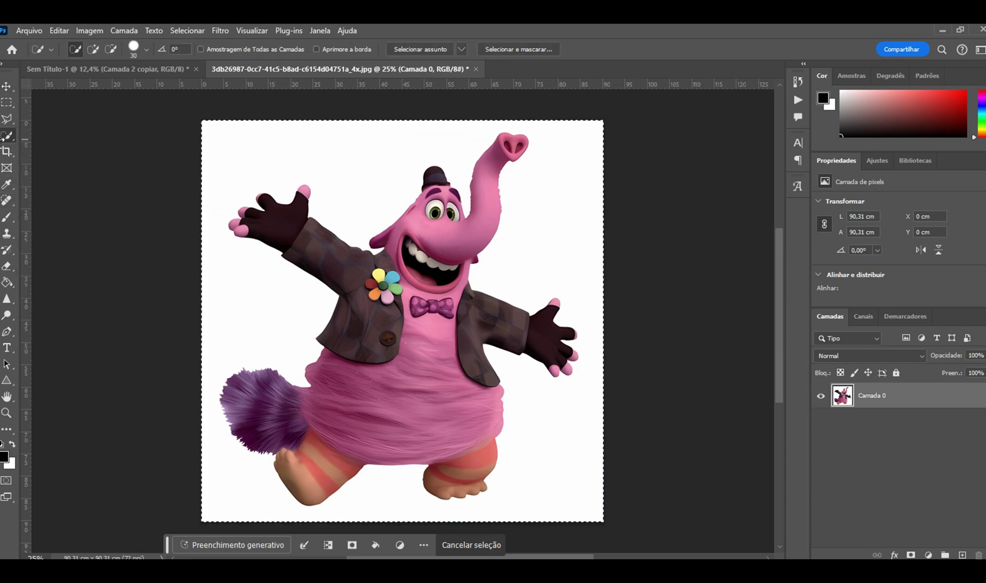
right_click(11, 134)
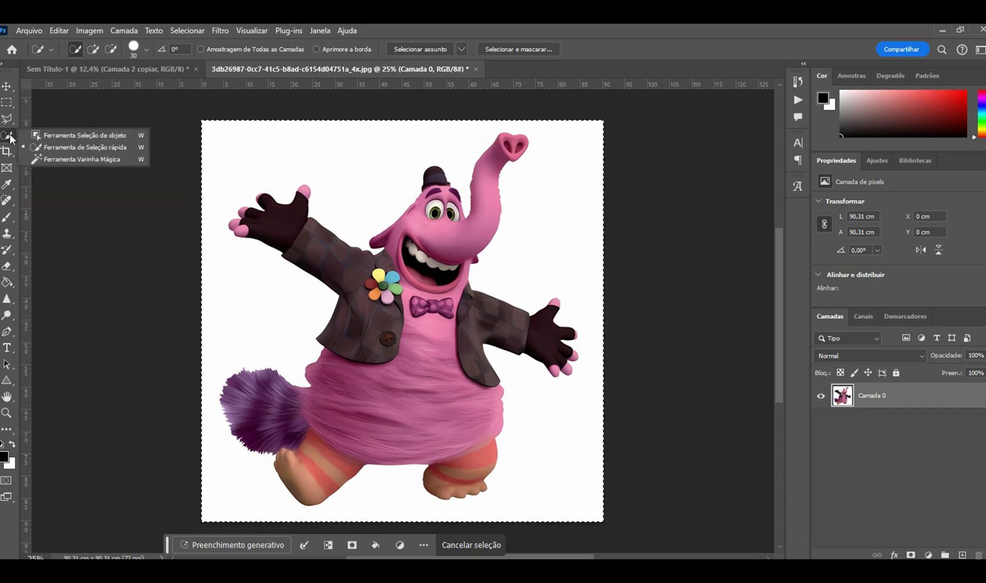
click(47, 160)
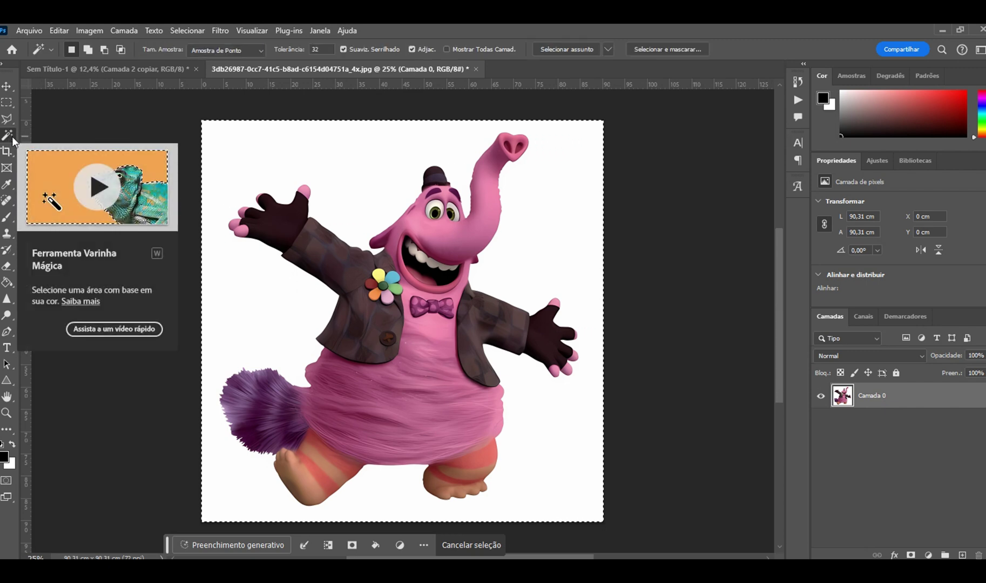
right_click(11, 137)
click(49, 159)
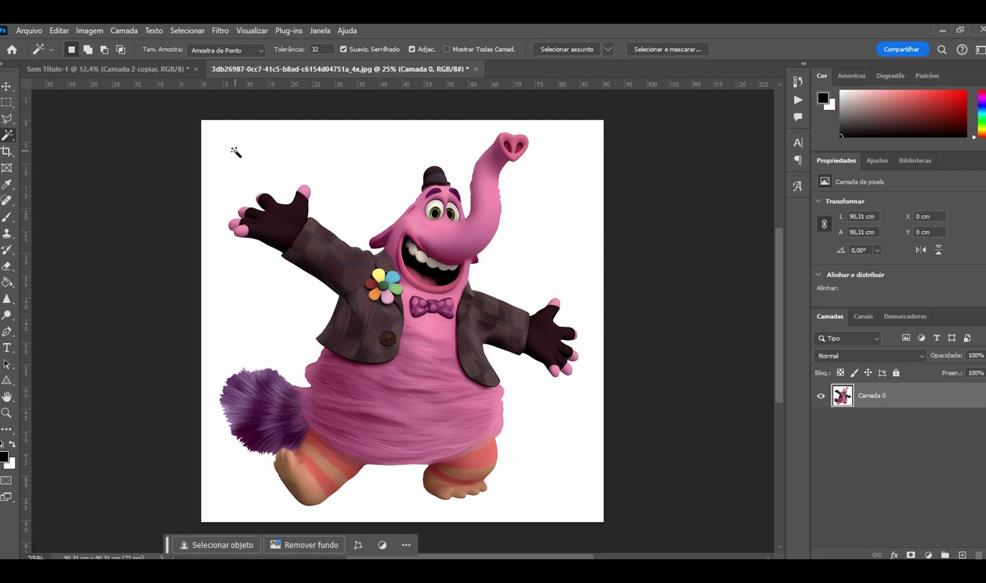
Try Magic Wand selections on the white background, the elephant's pink face, one pupil and its green iris, and the eyebrows.
click(370, 161)
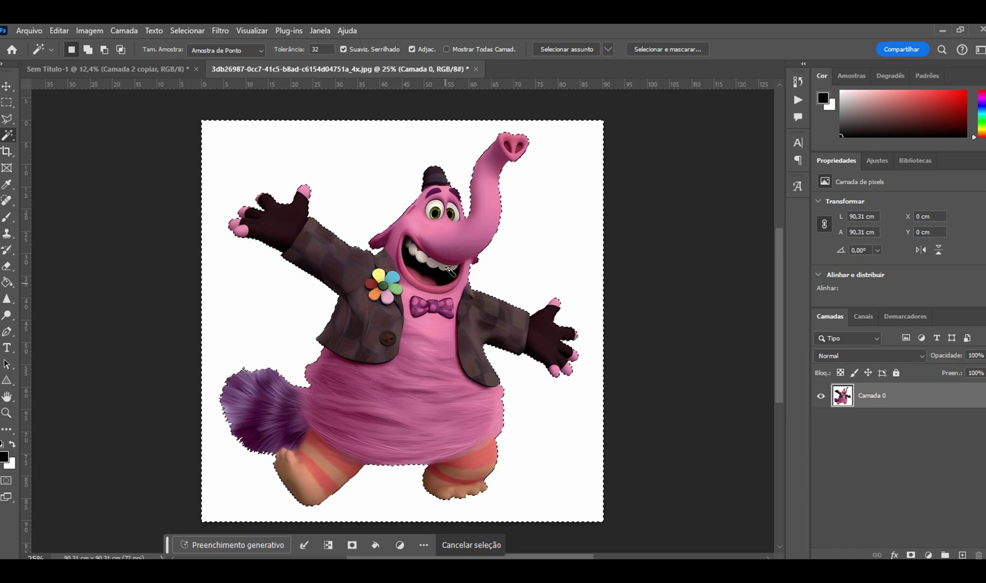
click(452, 228)
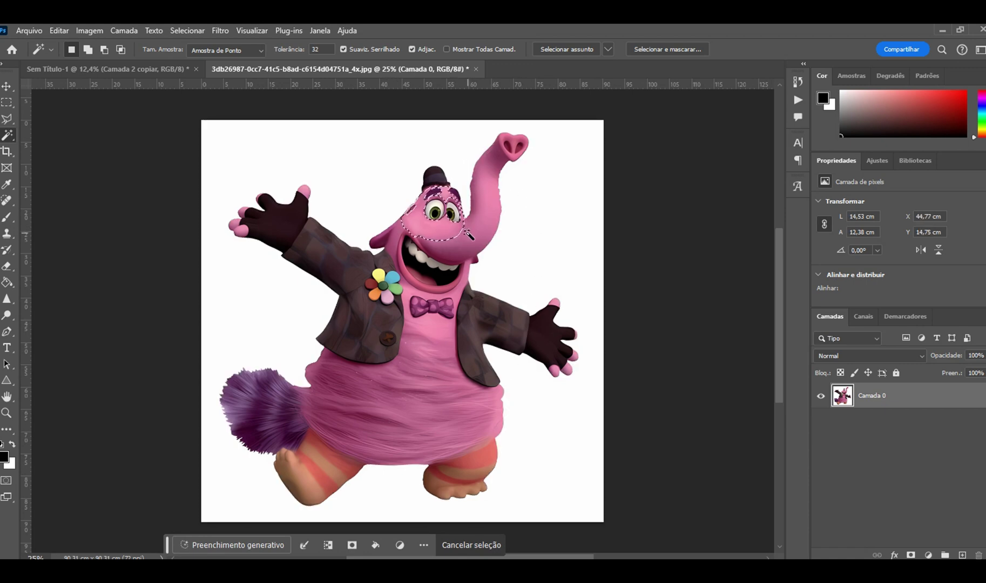
scroll(470, 232, up, 3)
scroll(470, 243, up, 4)
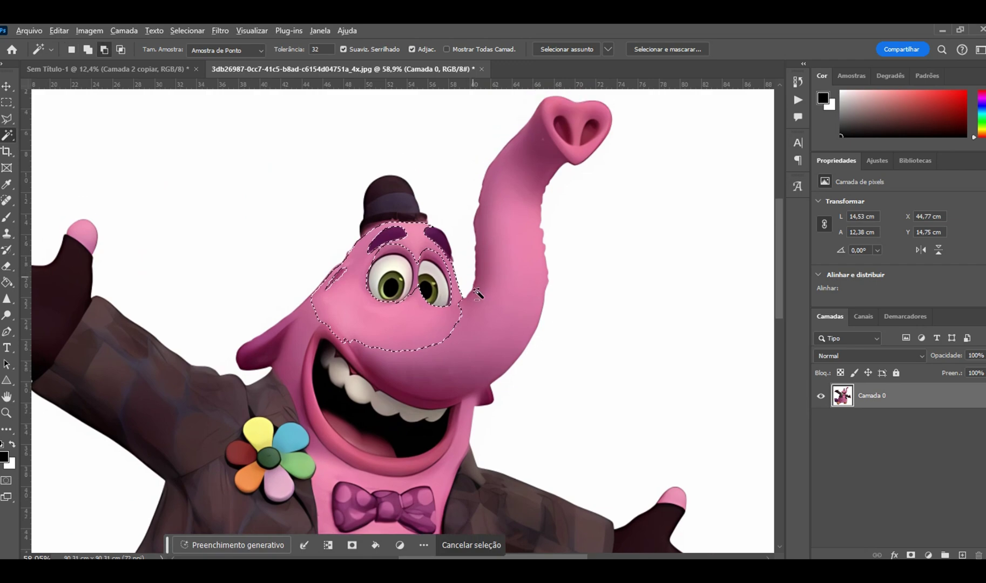
scroll(470, 247, up, 8)
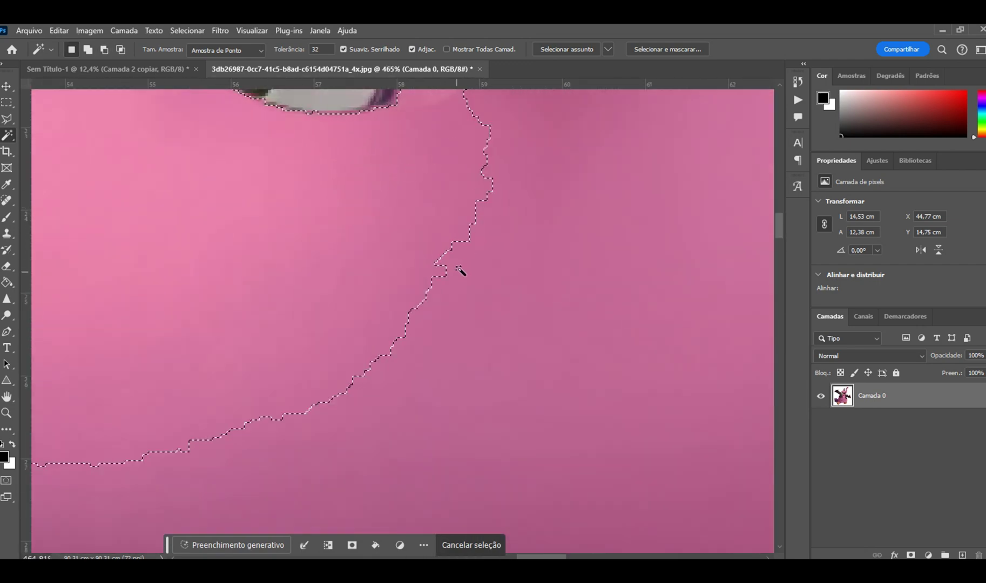
scroll(369, 264, down, 5)
scroll(369, 264, down, 2)
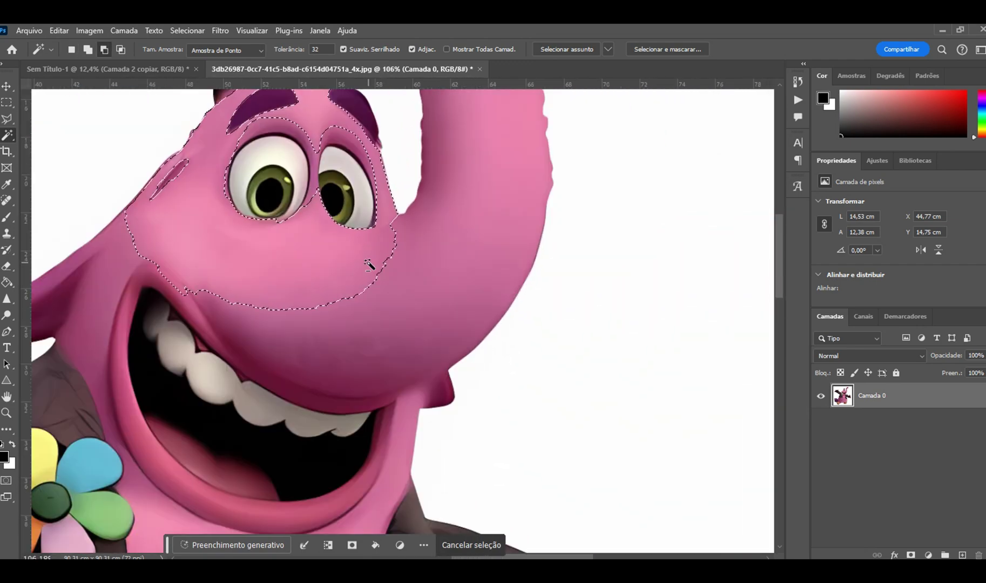
click(270, 208)
scroll(272, 216, up, 4)
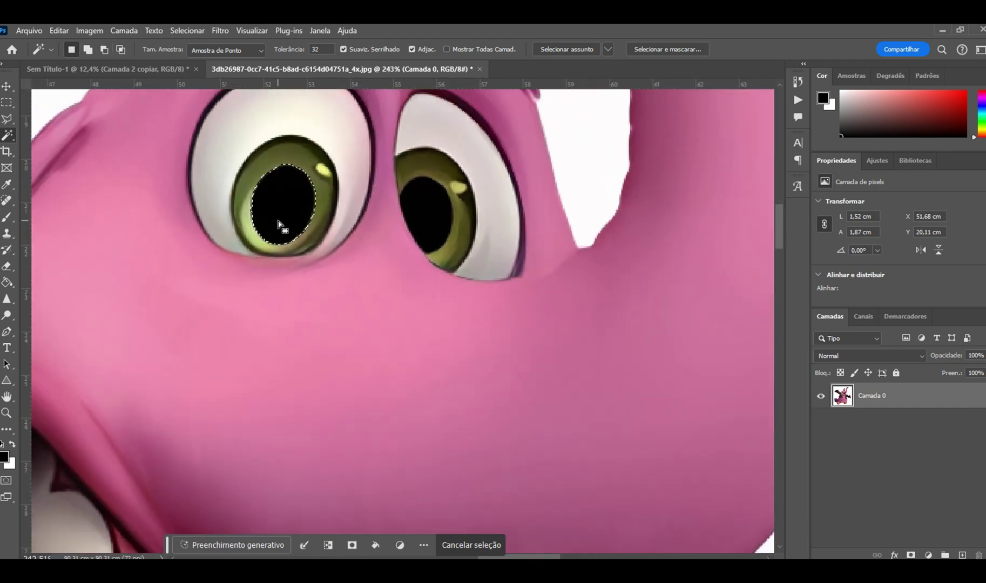
shift+click(257, 178)
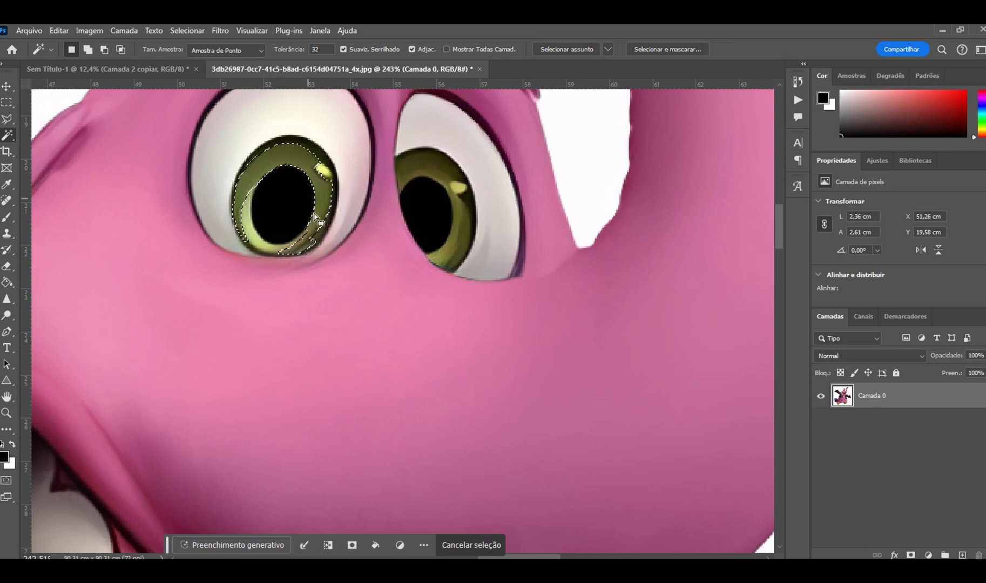
scroll(315, 188, down, 6)
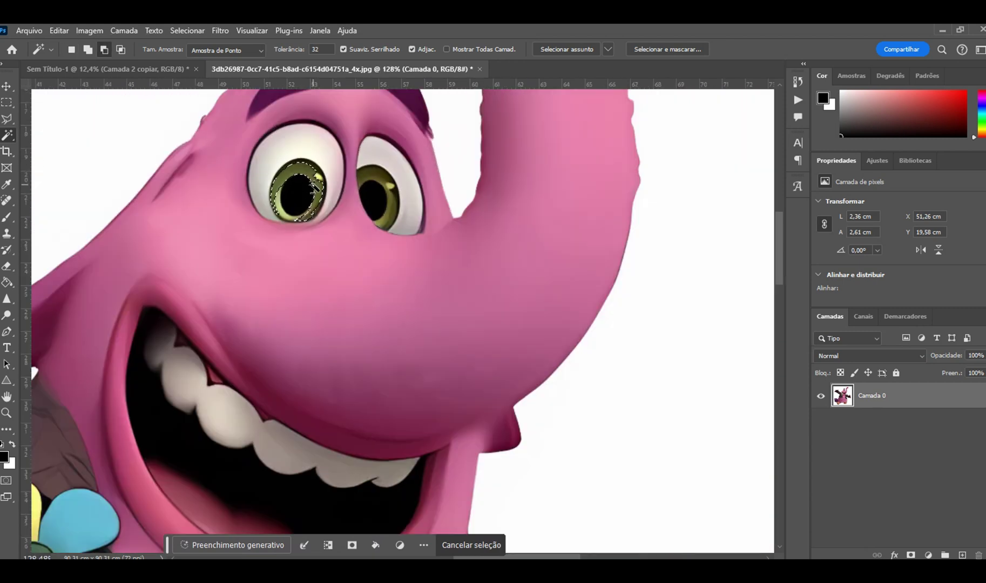
click(316, 152)
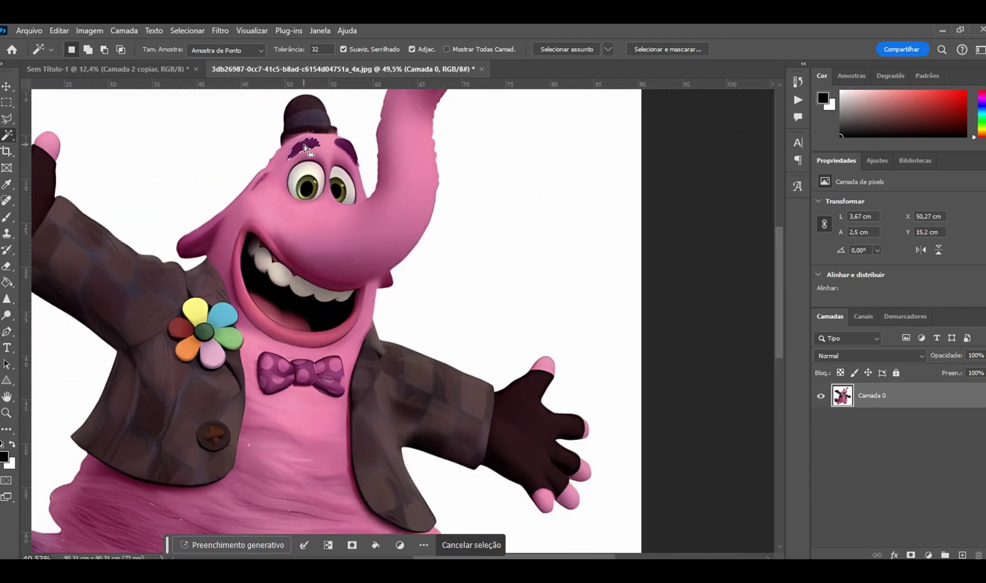
click(348, 152)
scroll(281, 140, up, 3)
Select the white background around the elephant with the Magic Wand, delete it to transparency and clear the selection.
scroll(281, 139, down, 4)
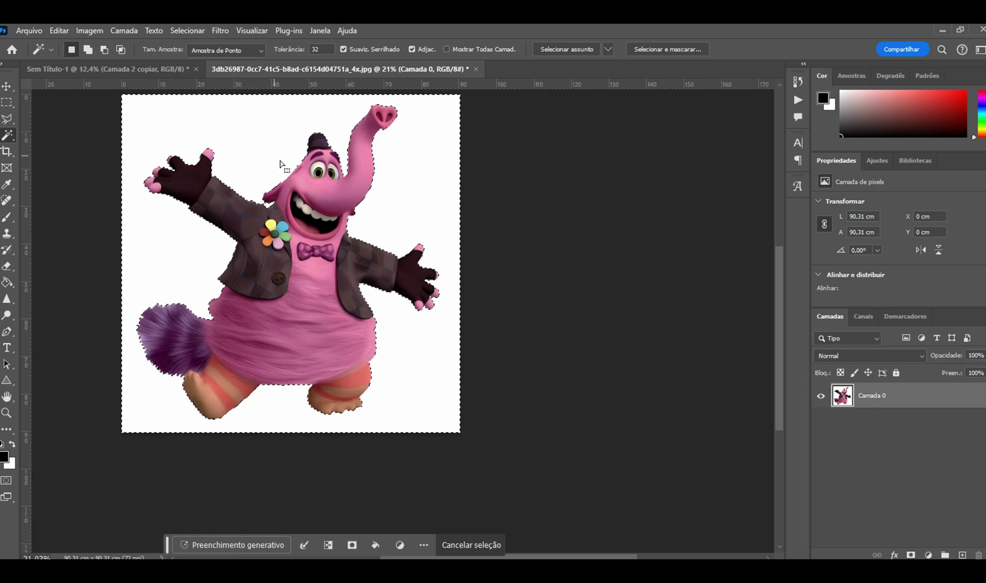
key(Delete)
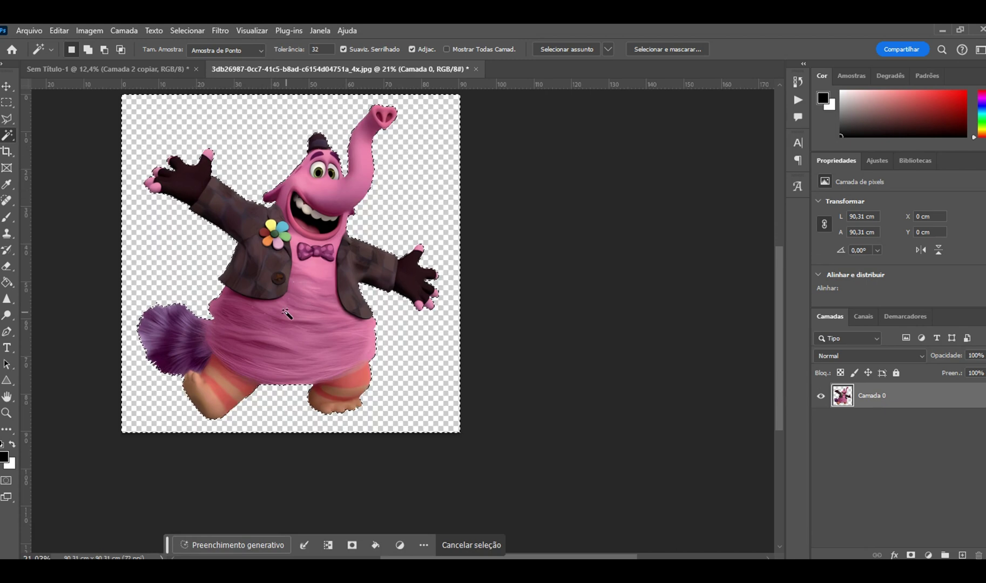
scroll(285, 323, up, 2)
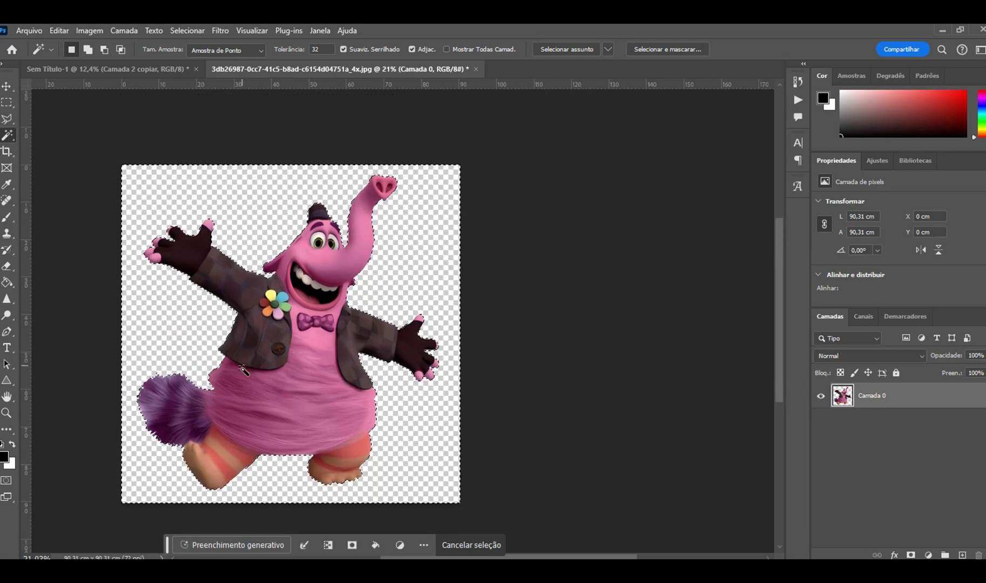
scroll(225, 407, up, 1)
click(493, 548)
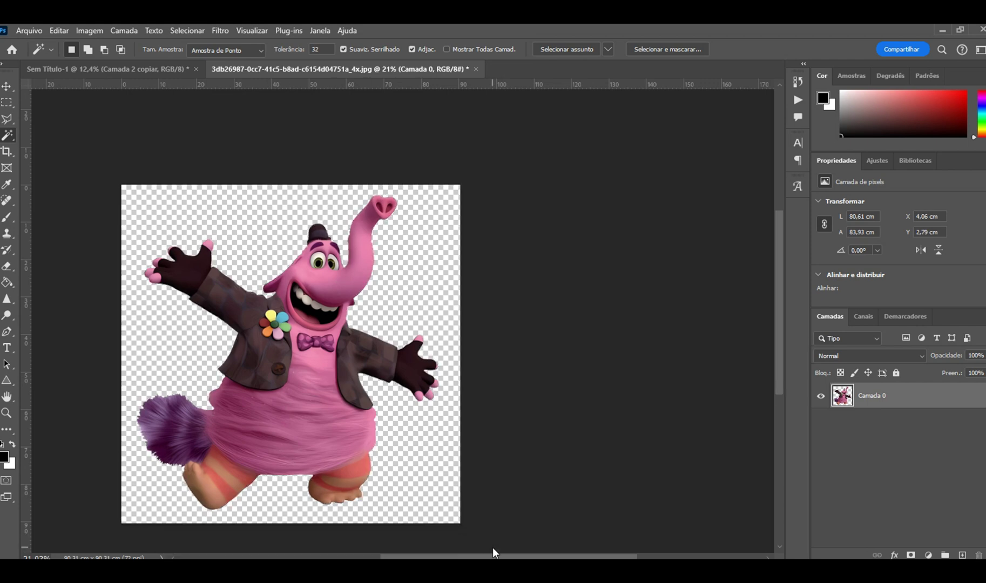
Copy the entire cut-out elephant image and close its document without saving the changes.
scroll(347, 479, left, 2)
scroll(336, 441, down, 1)
scroll(331, 421, down, 1)
scroll(319, 373, left, 1)
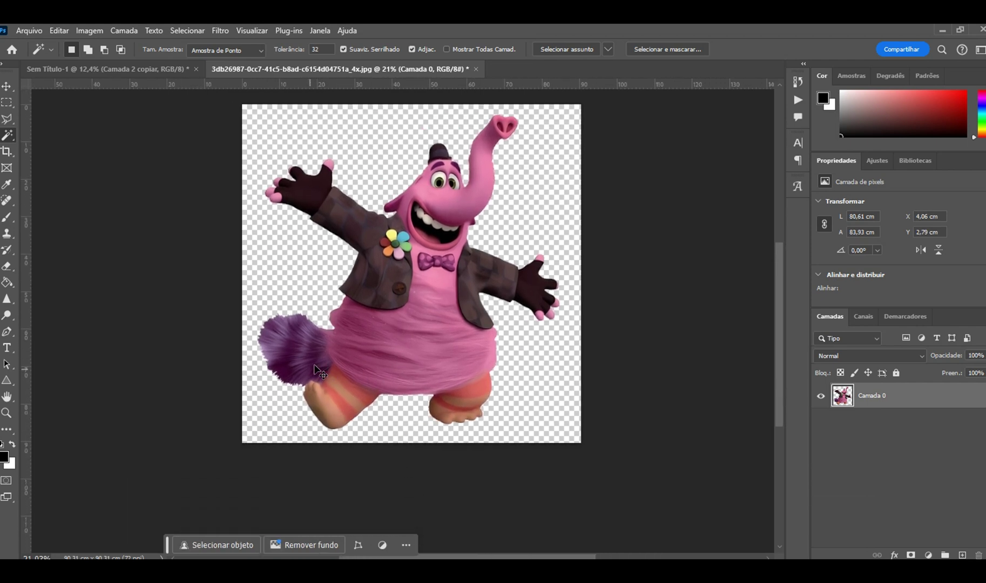
scroll(343, 346, up, 2)
scroll(354, 392, up, 4)
scroll(424, 372, down, 4)
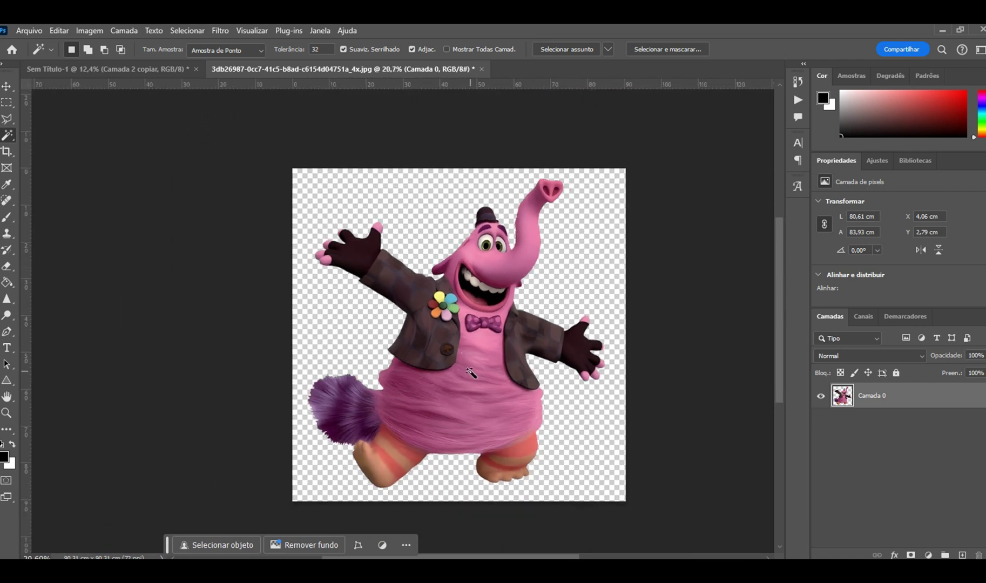
key(ctrl+a)
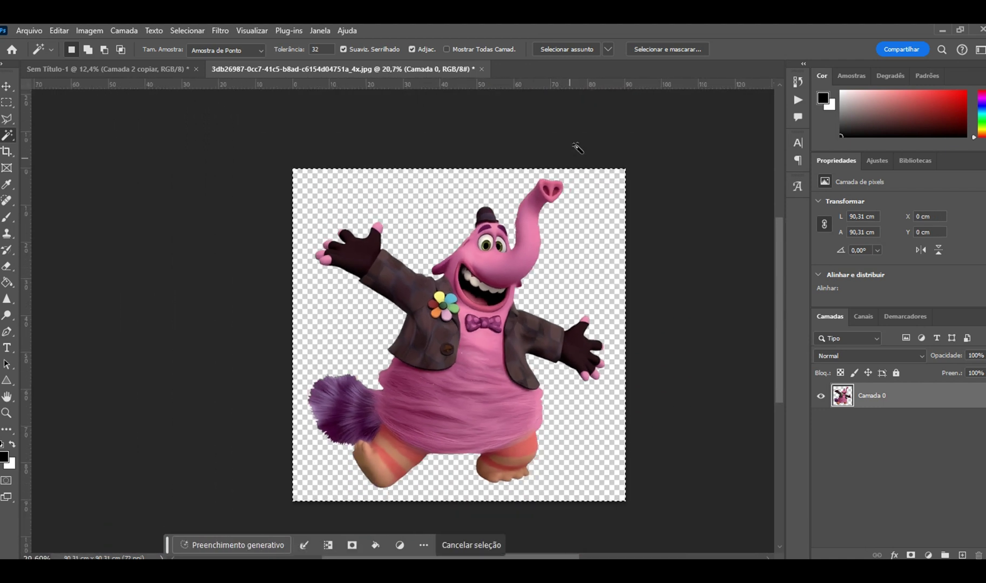
click(481, 69)
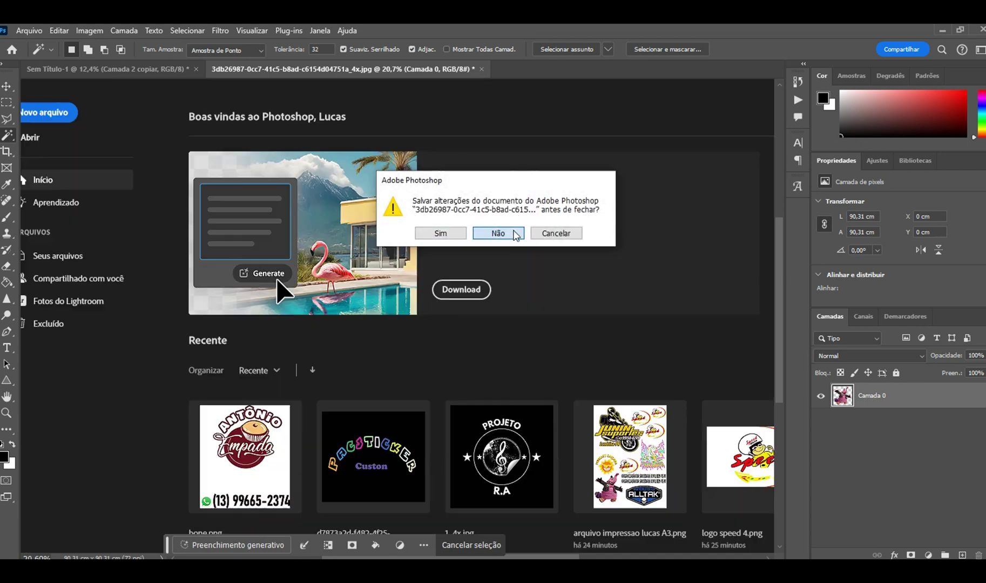
click(498, 234)
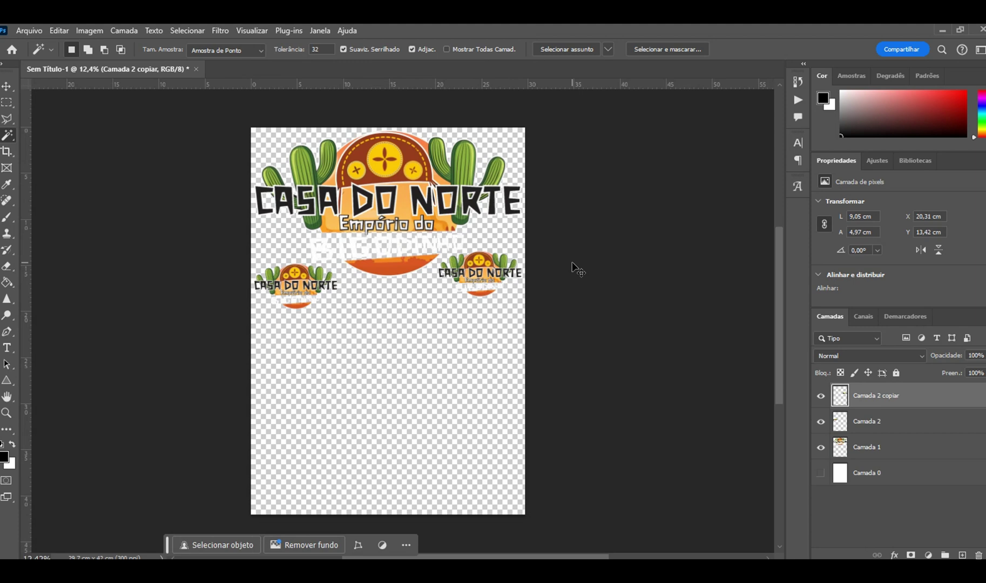
Paste the cut-out elephant onto the logo sheet, scale it to about 4.92 x 5.12 cm and place it above the left small logo.
key(ctrl+v)
scroll(445, 293, up, 2)
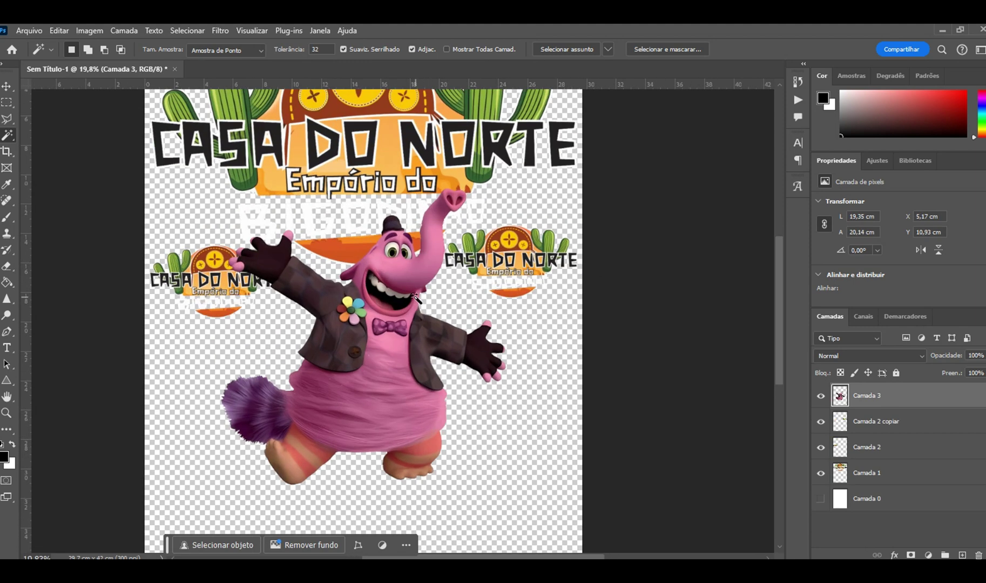
key(ctrl+t)
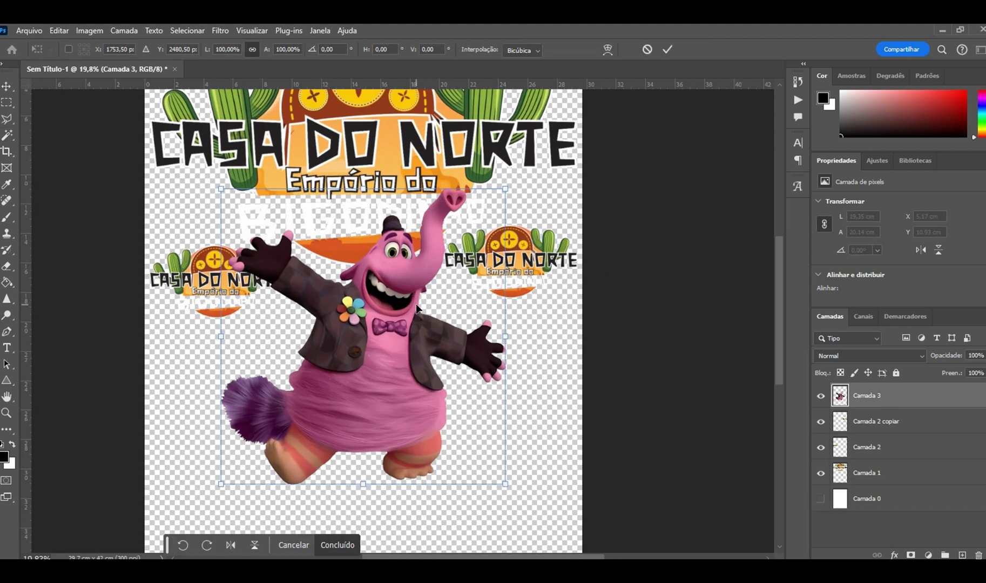
drag(505, 190, 324, 379)
drag(241, 430, 164, 202)
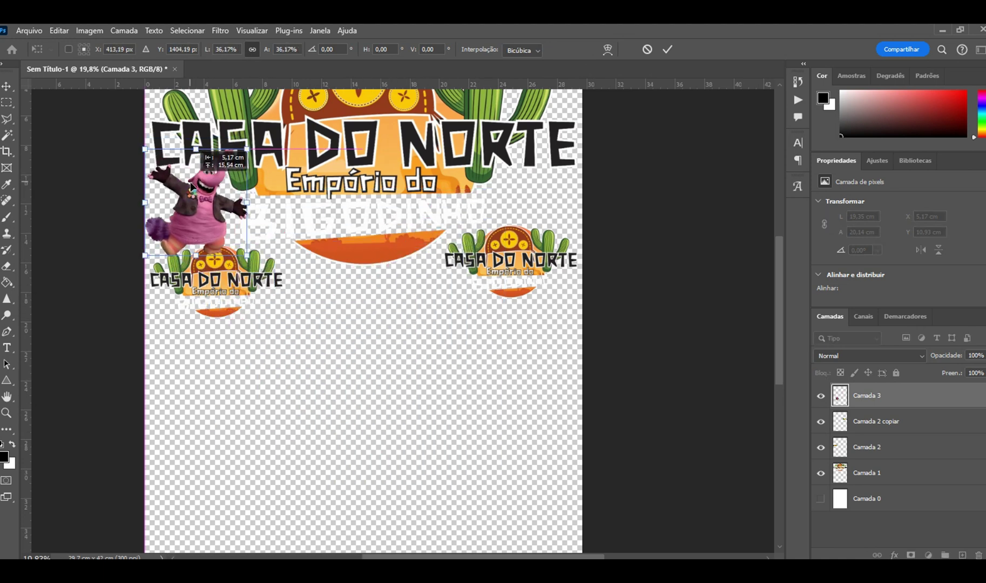
drag(253, 150, 221, 170)
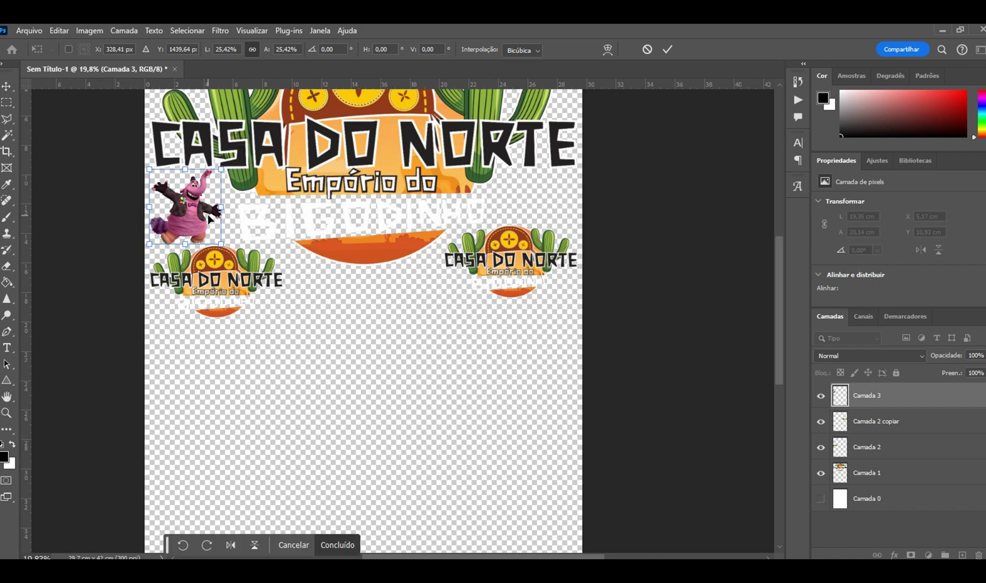
key(Return)
Move the small elephant slightly down, to about X 0.32 cm, Y 9.74 cm, just above the left small logo.
key(w)
scroll(165, 179, up, 8)
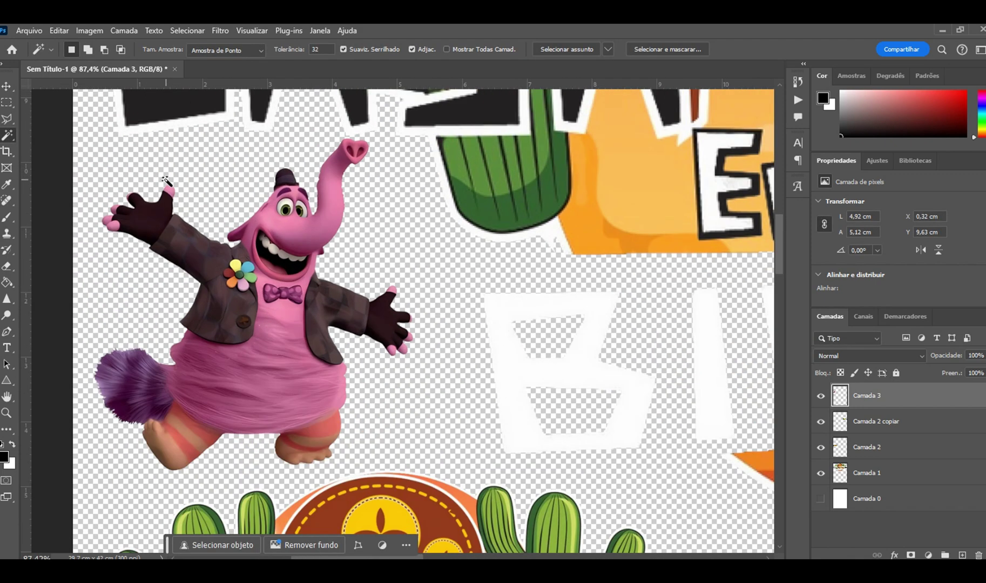
key(ctrl+t)
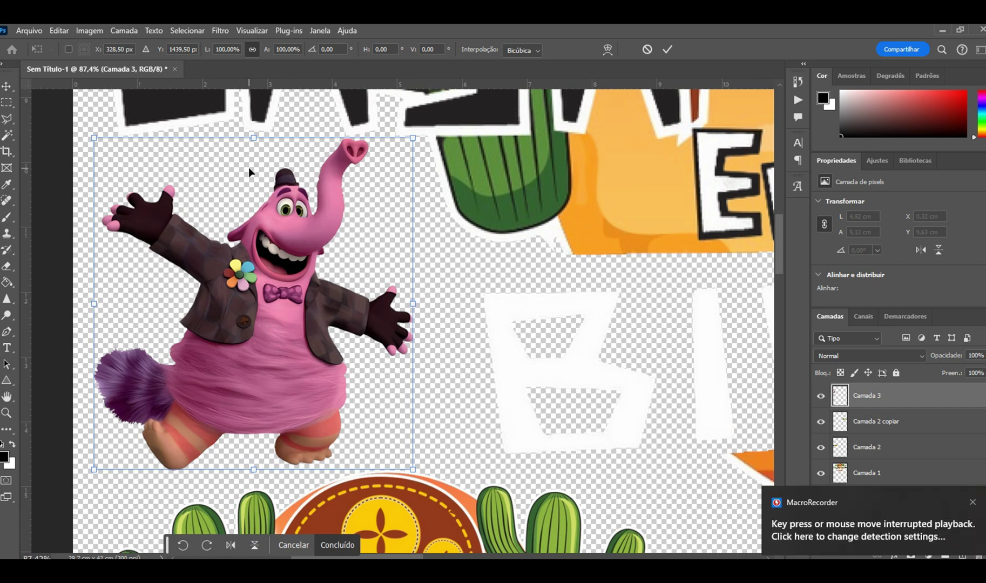
drag(249, 168, 264, 189)
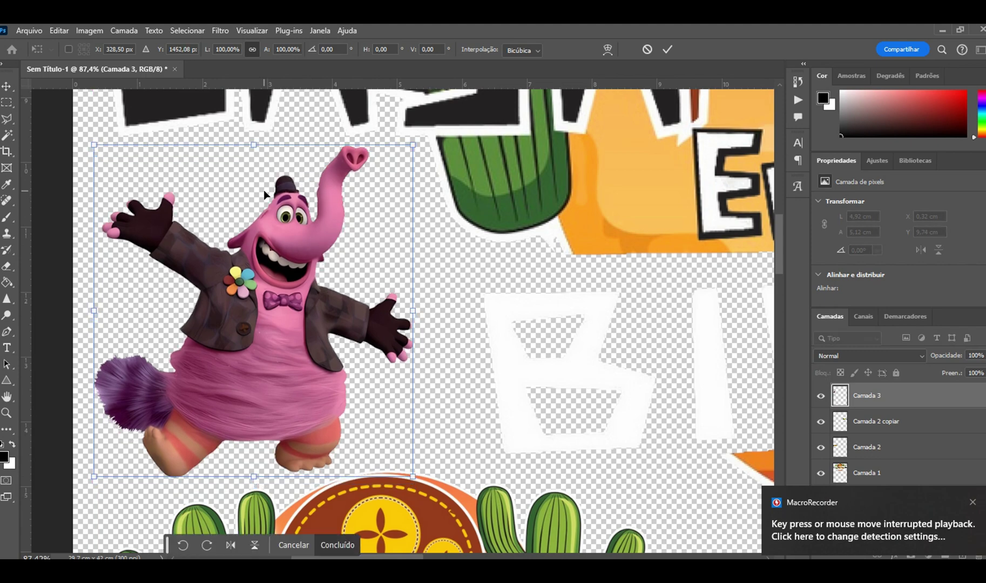
key(Return)
Paste another elephant cut-out onto the sheet, move it to the lower left area and enlarge it to about 124%.
scroll(313, 205, down, 8)
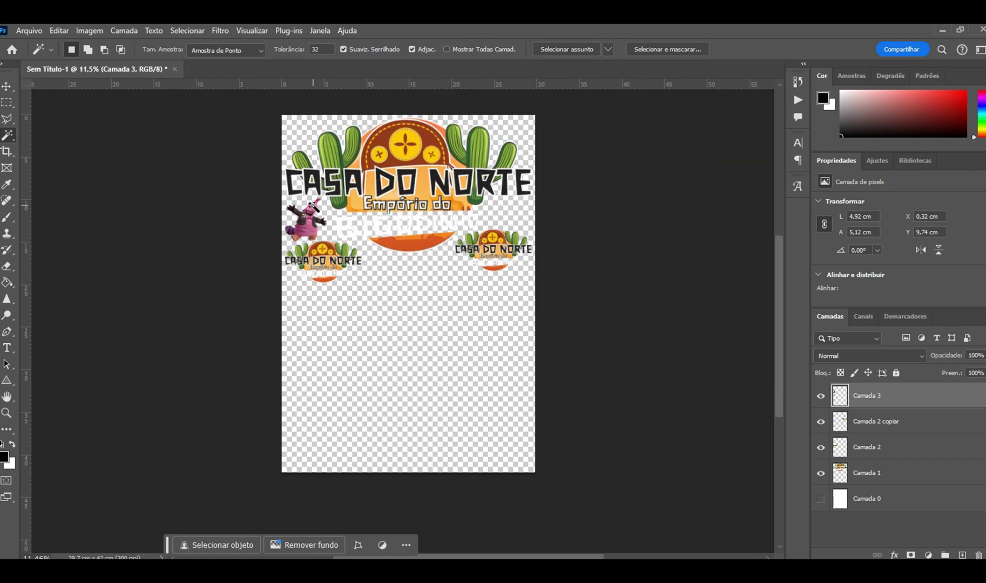
key(ctrl+v)
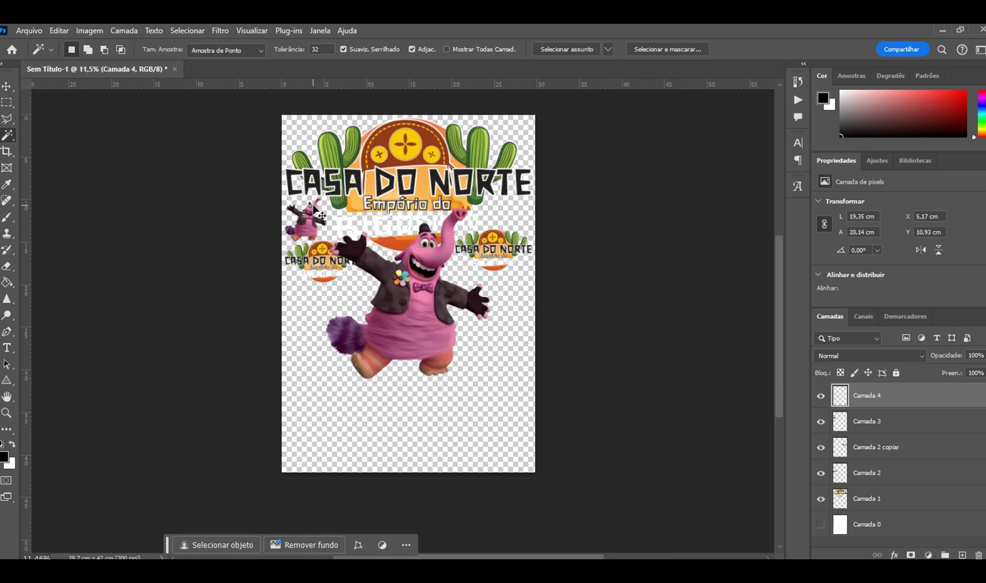
key(ctrl+t)
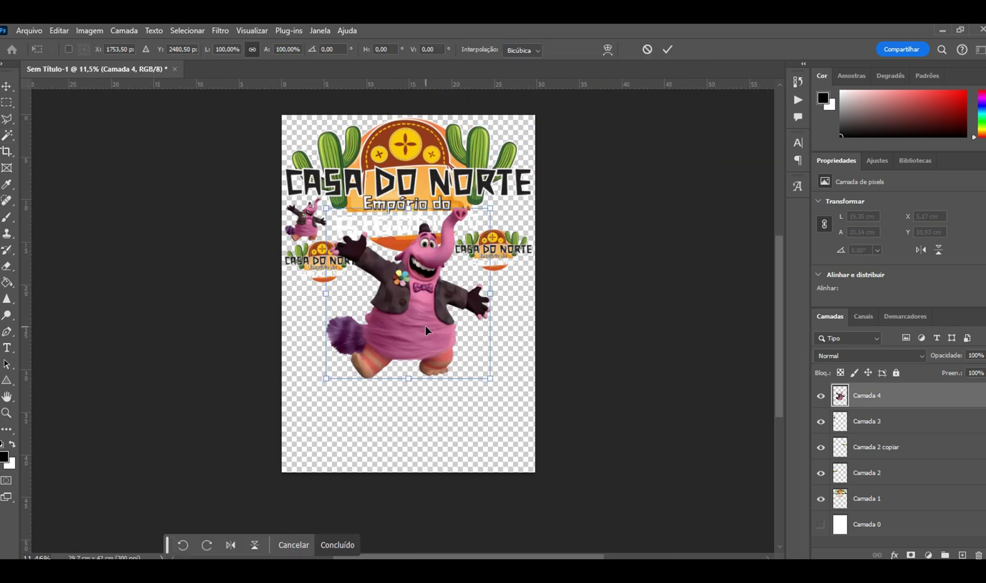
drag(422, 293, 380, 374)
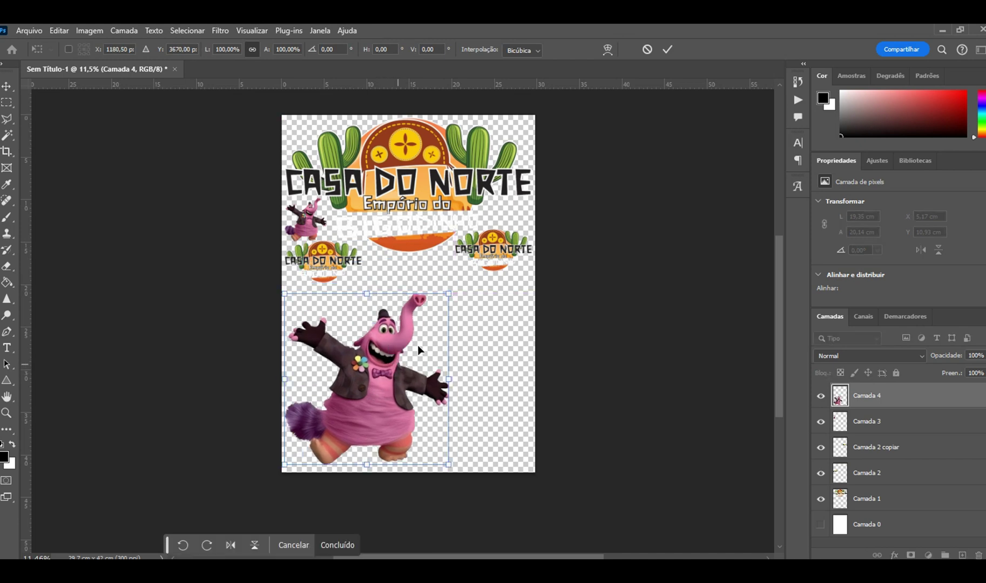
drag(449, 294, 535, 289)
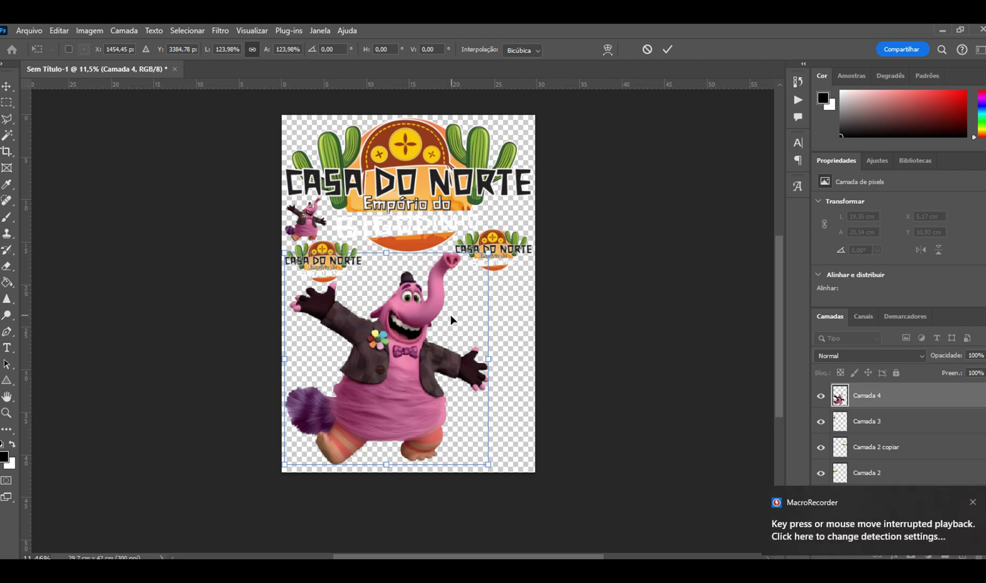
Position the large elephant at about X 0.32 cm, Y 16.66 cm, near the sheet's lower edge, and apply the transform.
drag(451, 315, 452, 319)
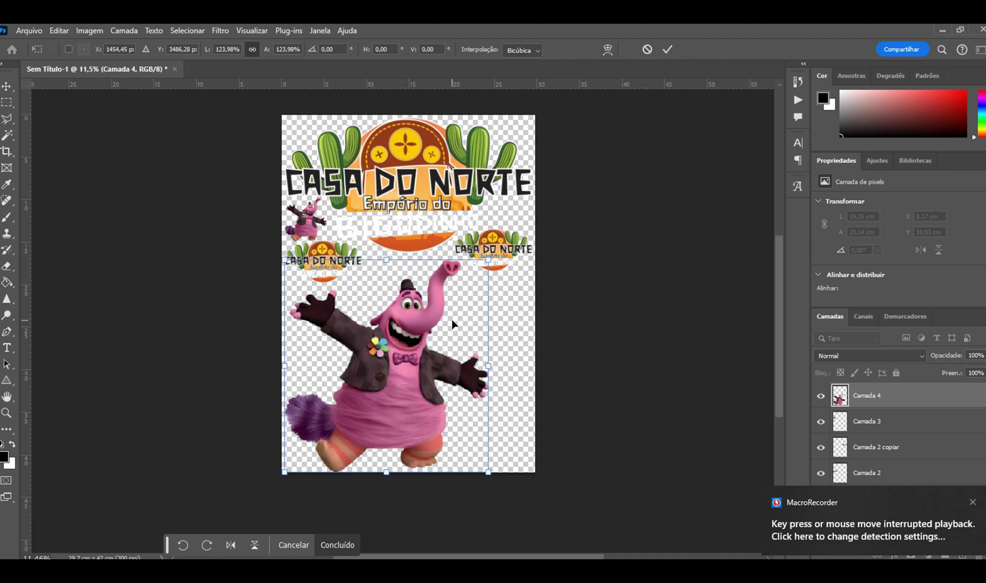
key(Up)
key(Up)
key(Up)
key(Up)
key(Up)
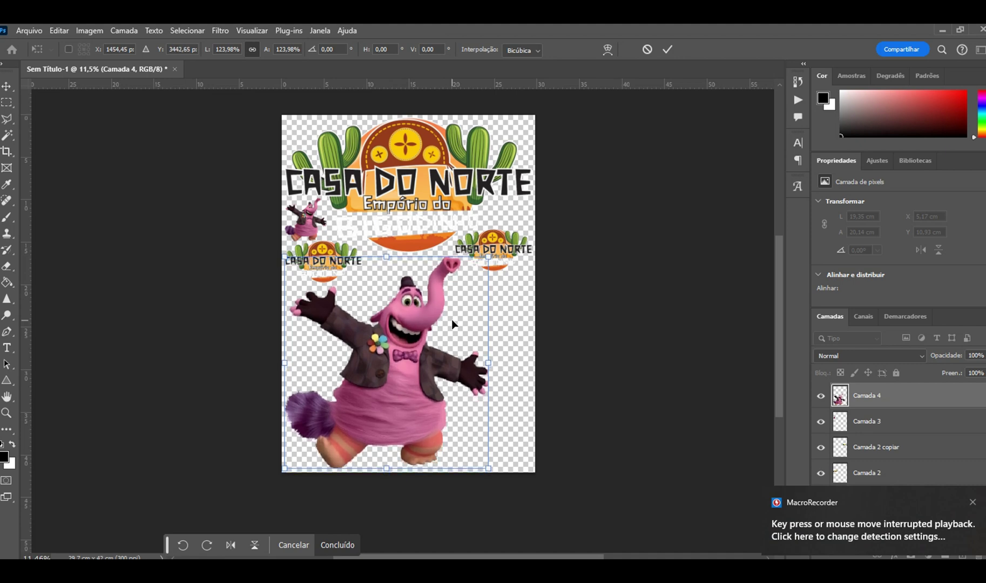
key(Return)
scroll(452, 319, up, 4)
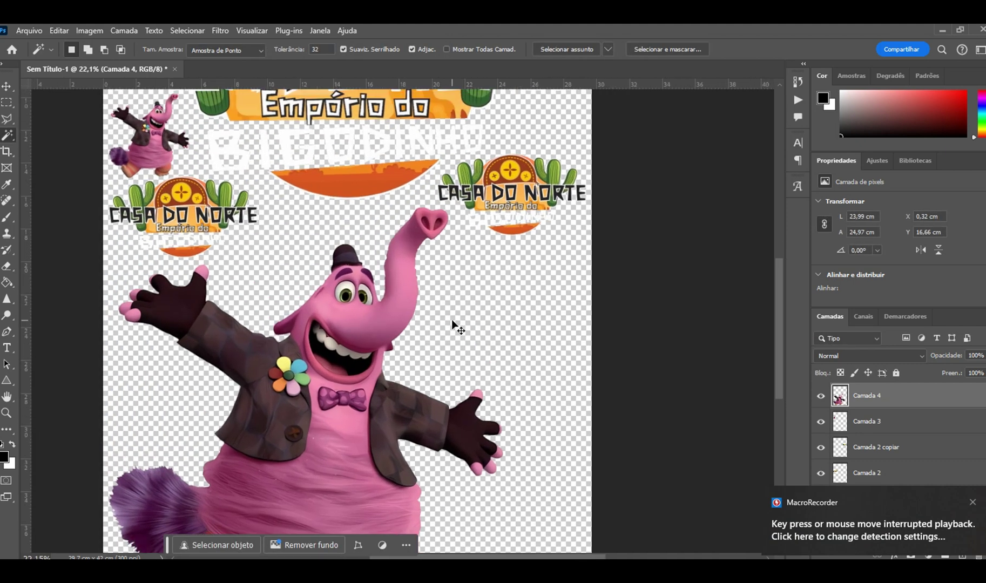
scroll(453, 323, right, 3)
scroll(451, 322, down, 6)
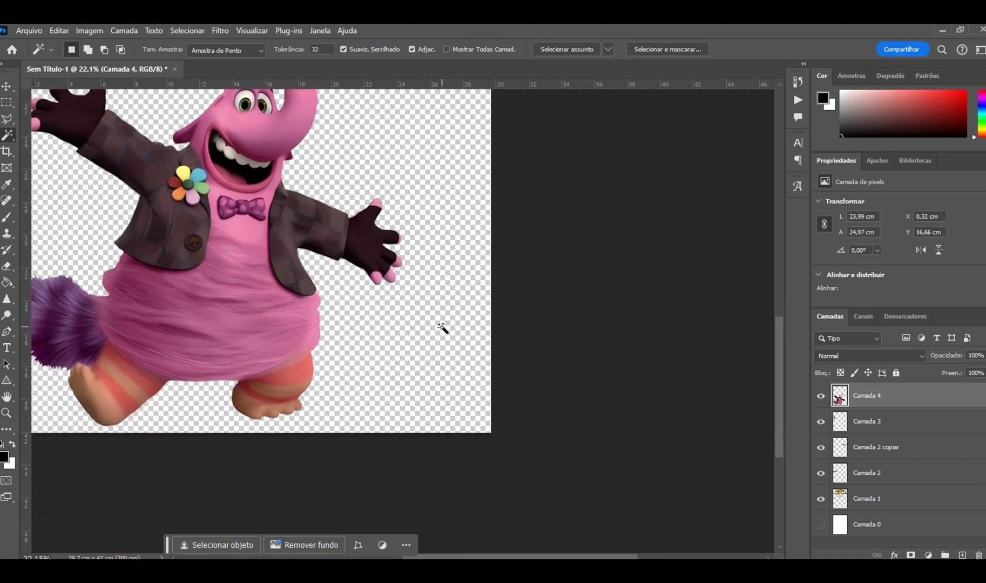
scroll(443, 328, up, 5)
scroll(443, 327, left, 3)
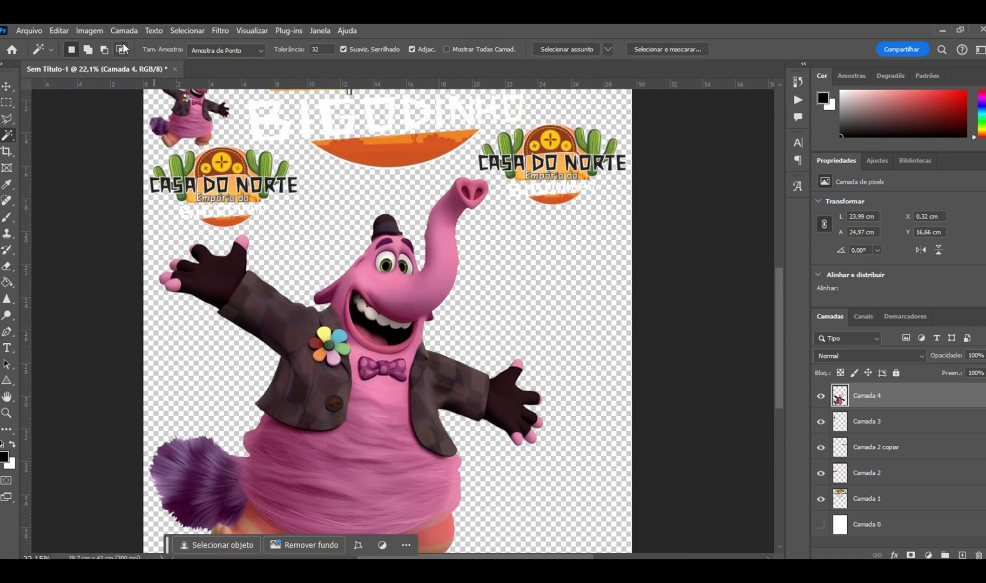
click(22, 32)
click(38, 55)
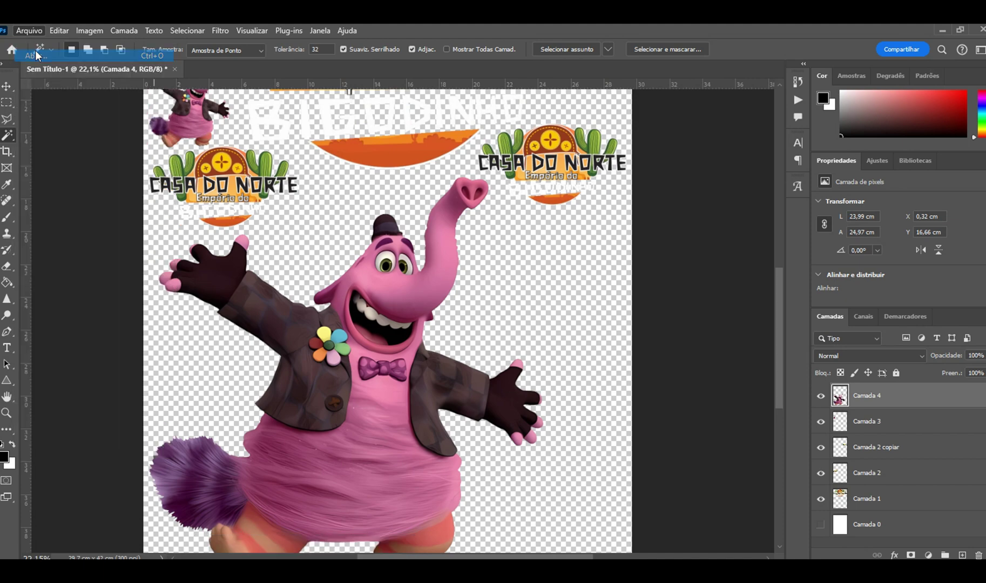
click(565, 33)
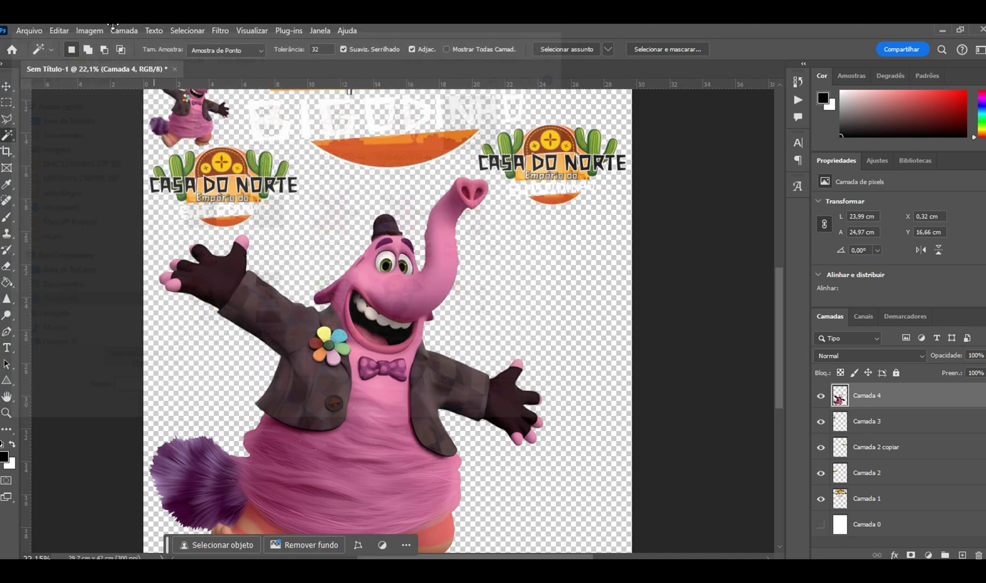
Open alltak.jpg from the artes diegao folder.
click(29, 30)
click(38, 54)
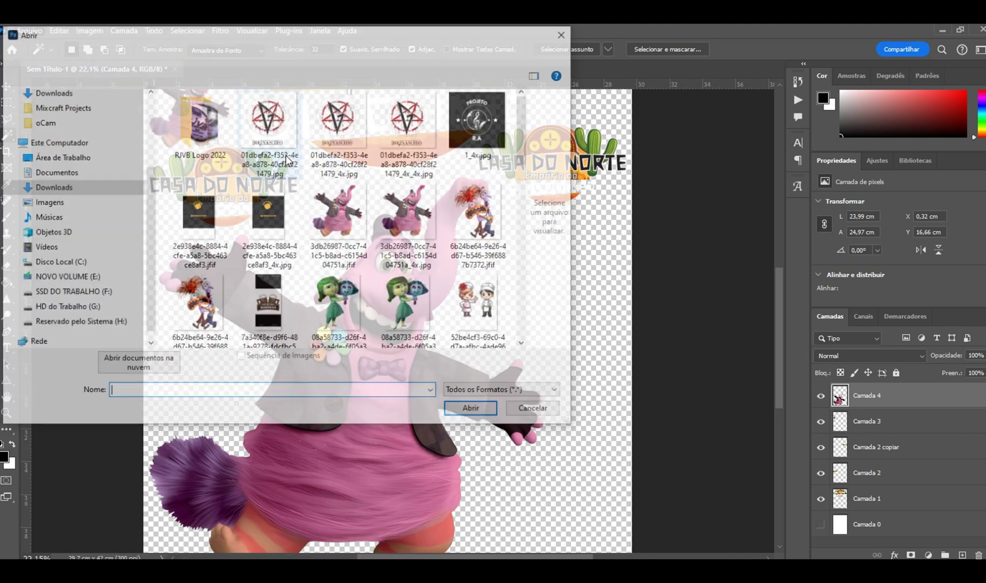
scroll(363, 205, down, 5)
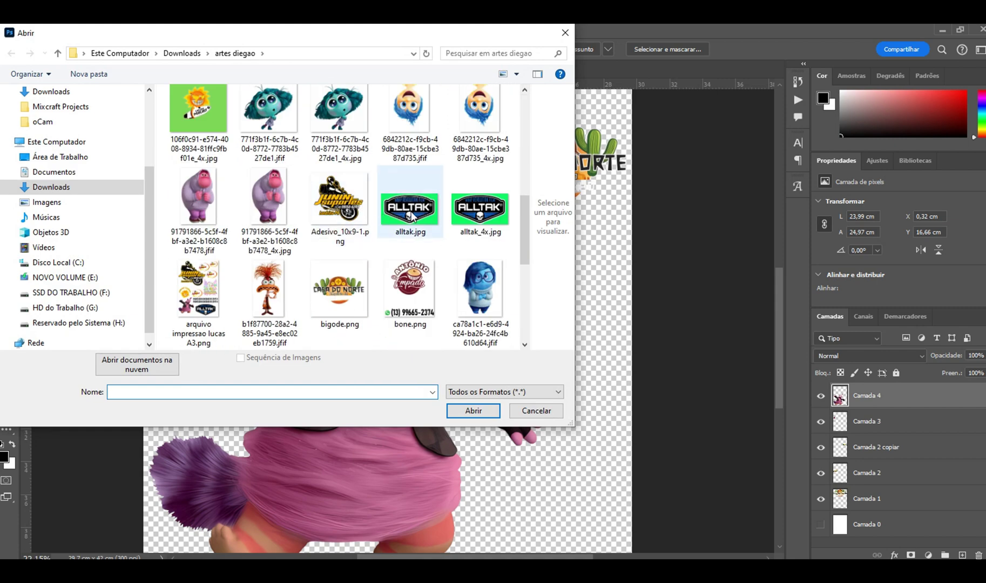
double_click(411, 212)
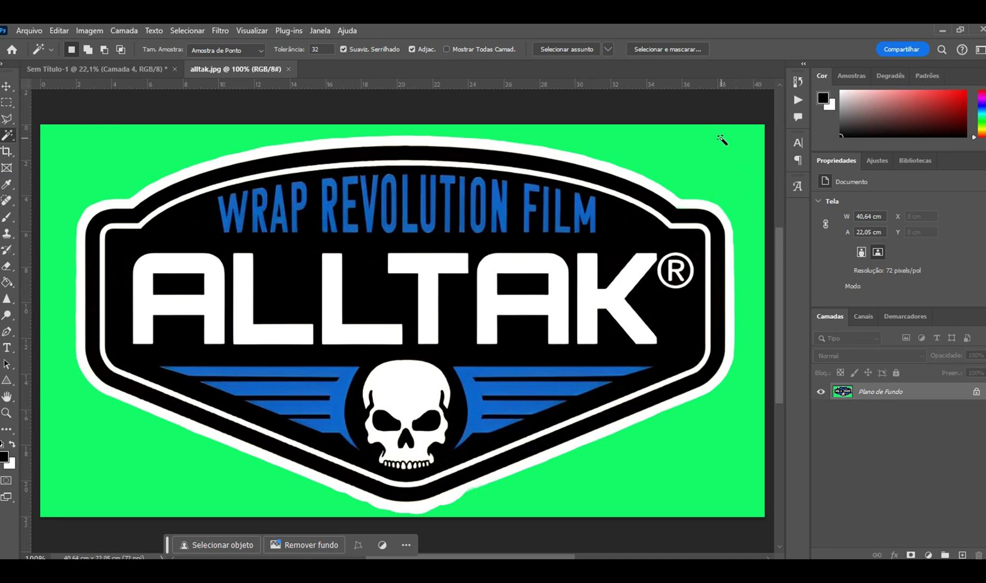
Select the green background around the ALLTAK logo with the Magic Wand, unlock the layer, delete the background to transparency and clear the selection.
click(741, 193)
key(shift+F5)
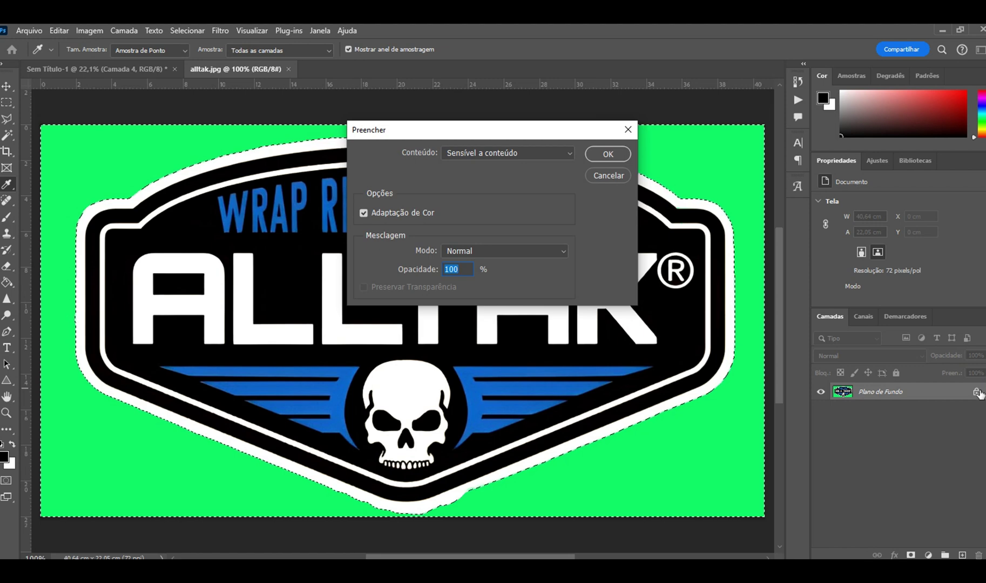
click(628, 129)
click(977, 392)
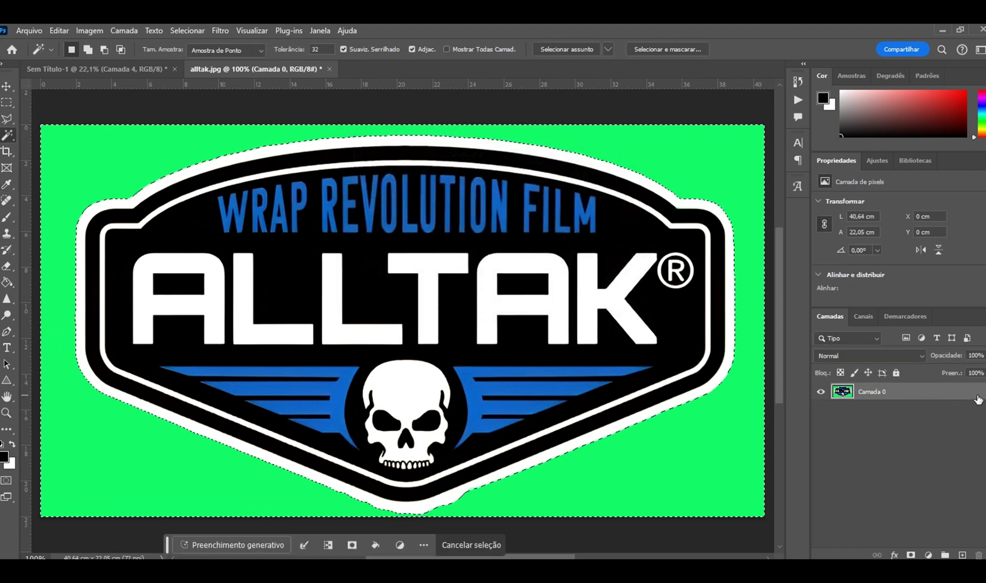
key(Delete)
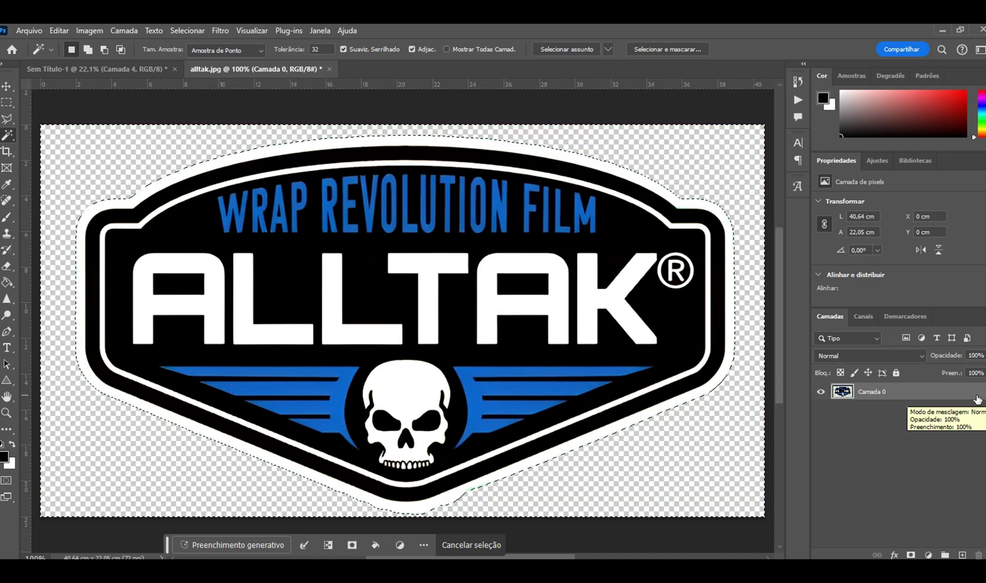
click(473, 544)
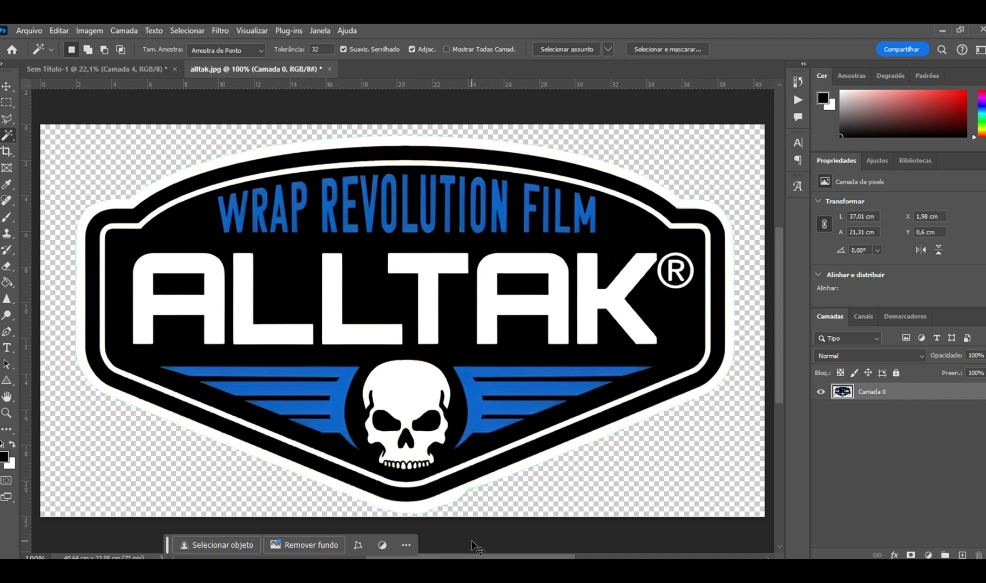
Copy the entire cut-out ALLTAK logo and close its document without saving the changes.
key(ctrl+a)
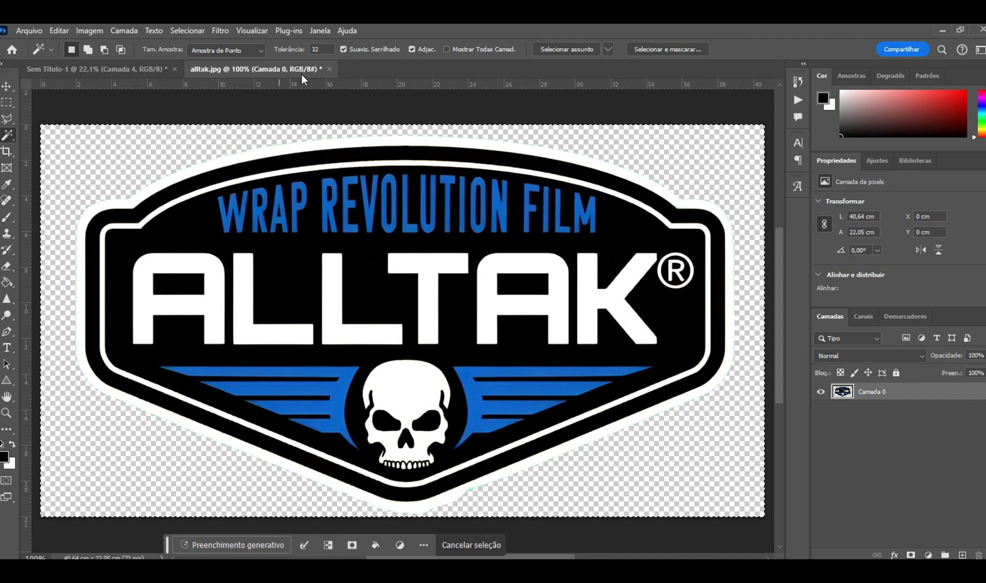
click(330, 69)
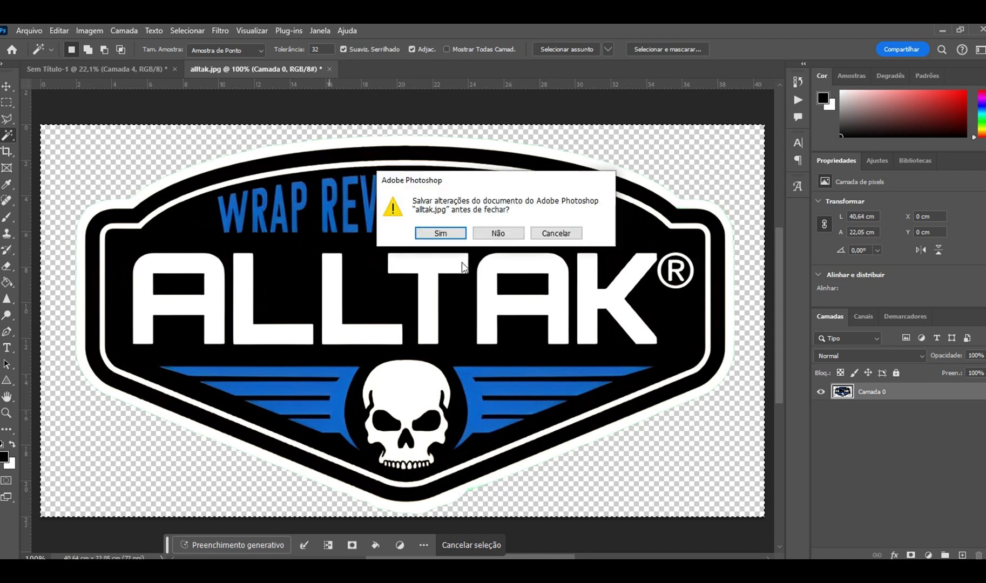
click(498, 234)
Paste the ALLTAK logo onto the sheet and place it right of the elephant's trunk, at about X 19.87 cm, Y 19.08 cm.
key(ctrl+v)
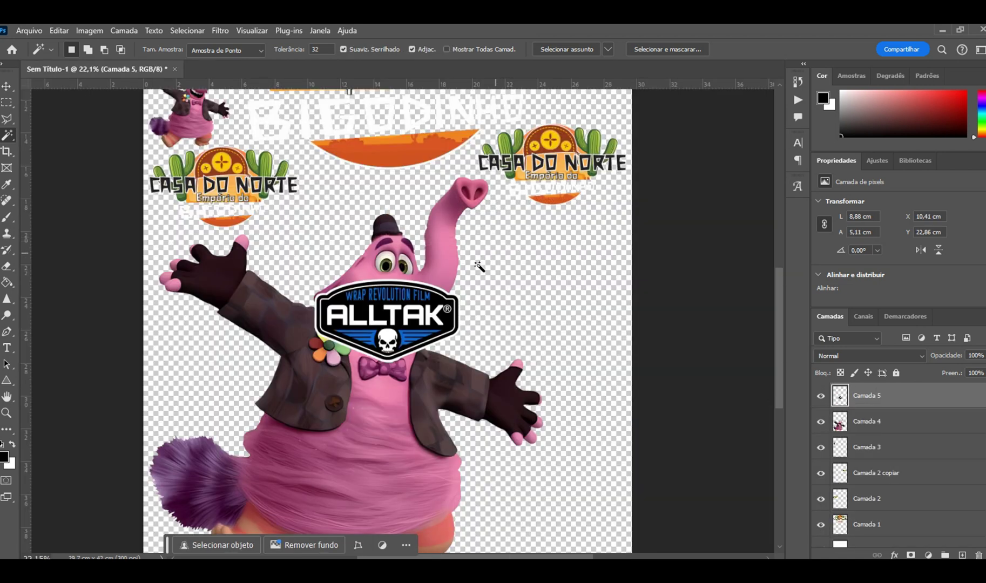
key(ctrl+t)
drag(406, 308, 562, 248)
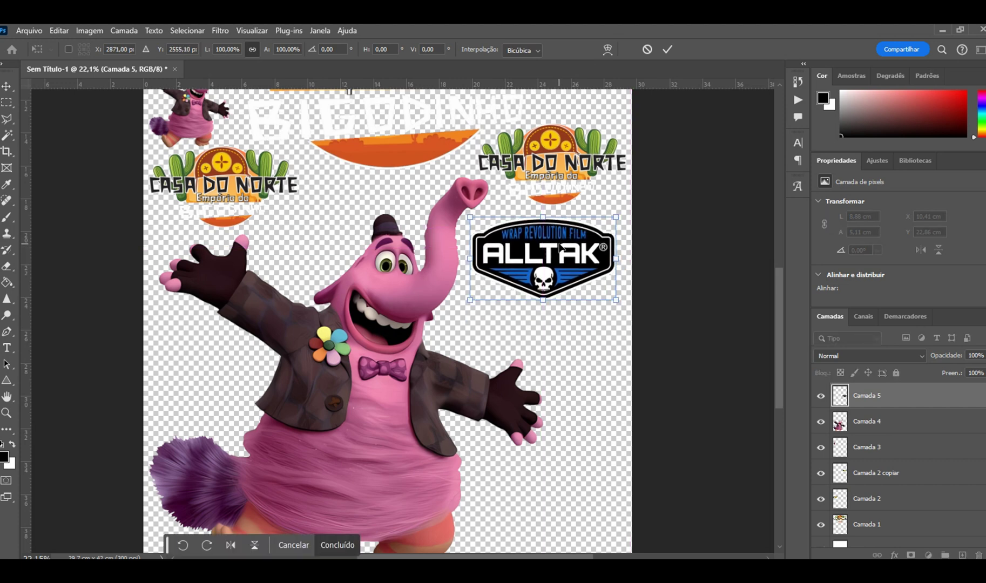
key(w)
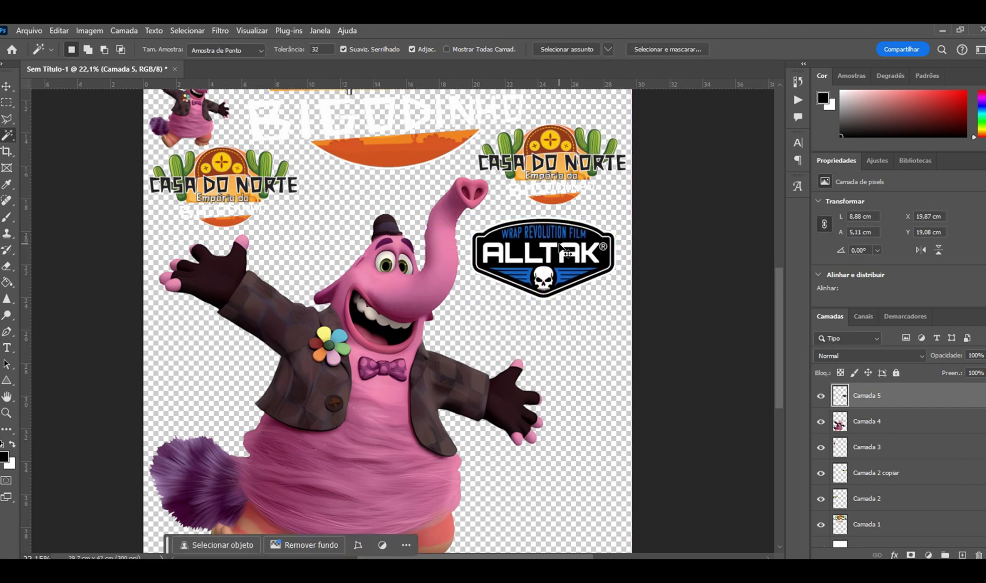
Duplicate the ALLTAK logo, place the copy directly below the original and scale it down to about 7.12 x 4.1 cm.
key(ctrl+j)
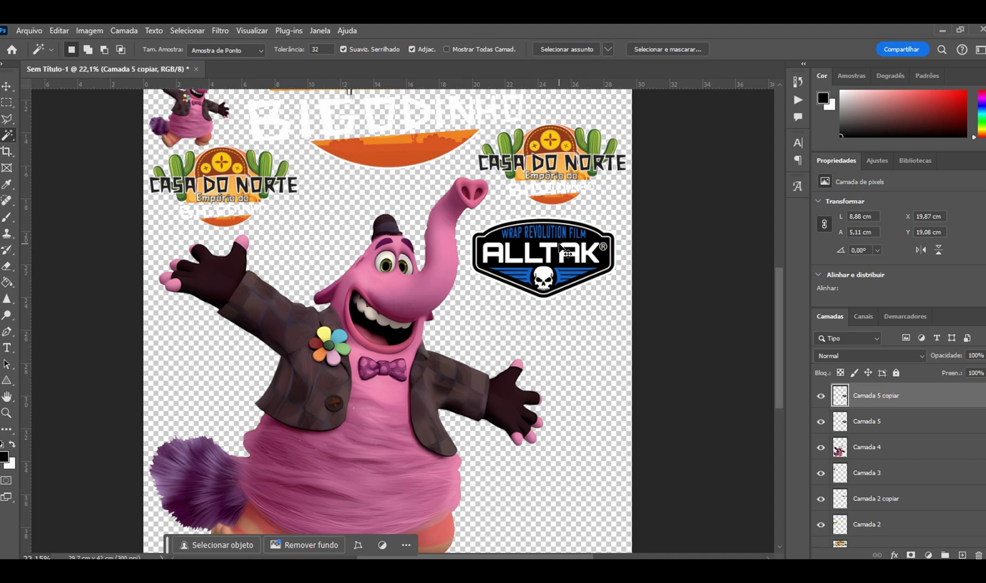
key(ctrl+t)
drag(562, 249, 562, 330)
drag(478, 381, 501, 371)
key(Return)
key(w)
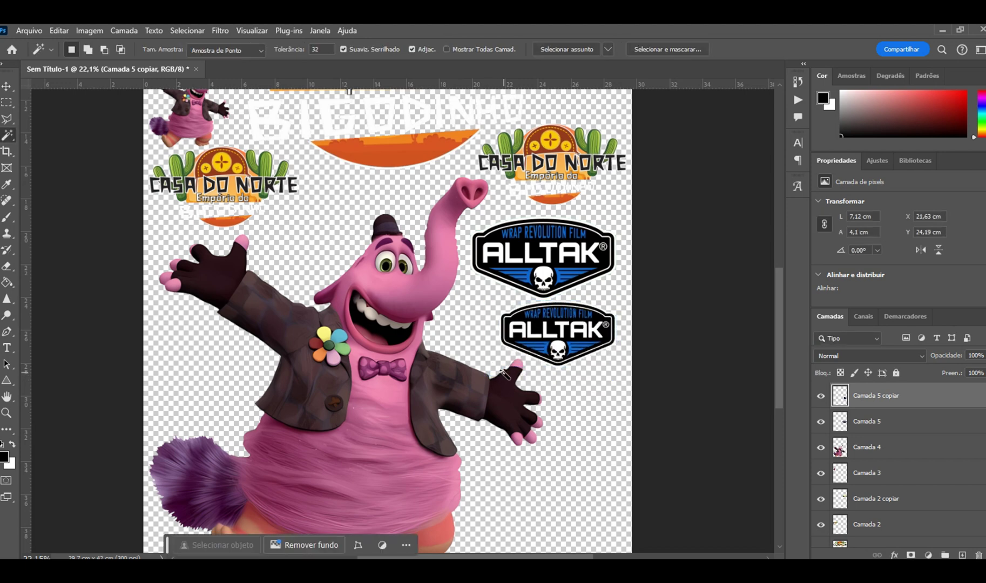
Duplicate the smaller ALLTAK logo and place the copy below the elephant's right-hand glove, at about X 21.63 cm, Y 34.01 cm.
key(ctrl+j)
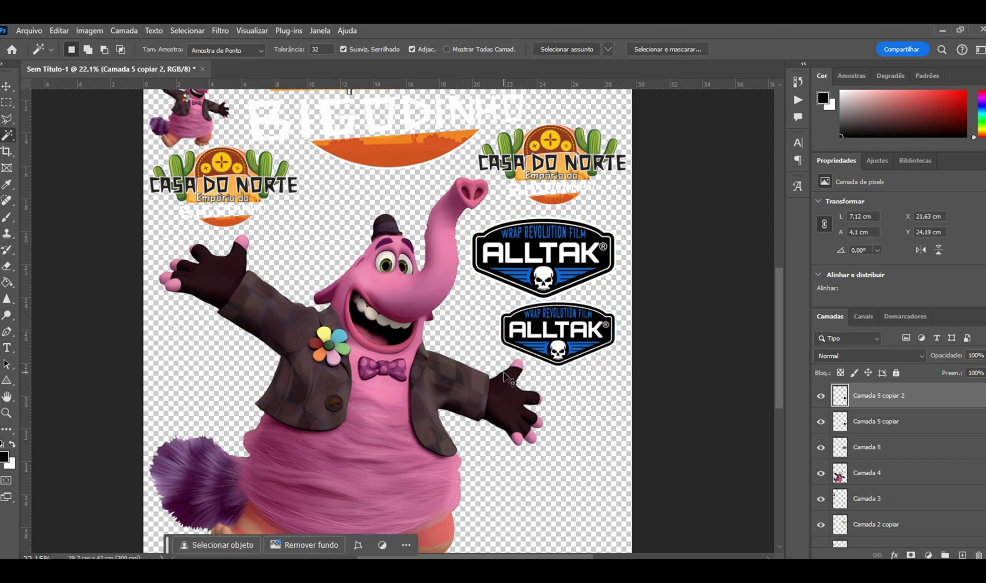
key(ctrl+t)
scroll(556, 345, down, 2)
drag(559, 303, 577, 454)
key(Return)
key(w)
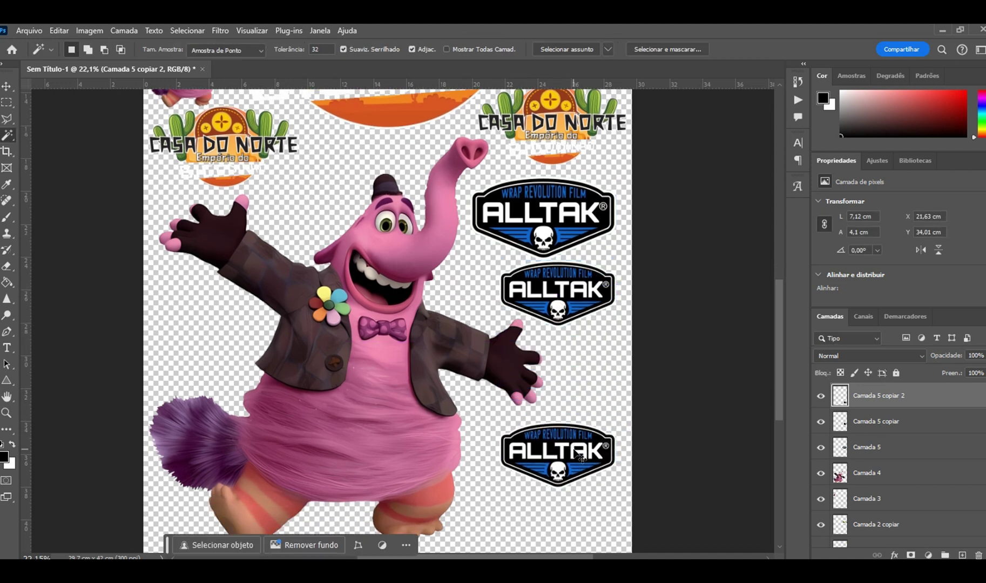
Duplicate the lowest ALLTAK logo and place the copy directly below it at the sheet's lower edge, at about Y 38.03 cm.
key(ctrl+j)
key(ctrl+t)
scroll(585, 385, down, 3)
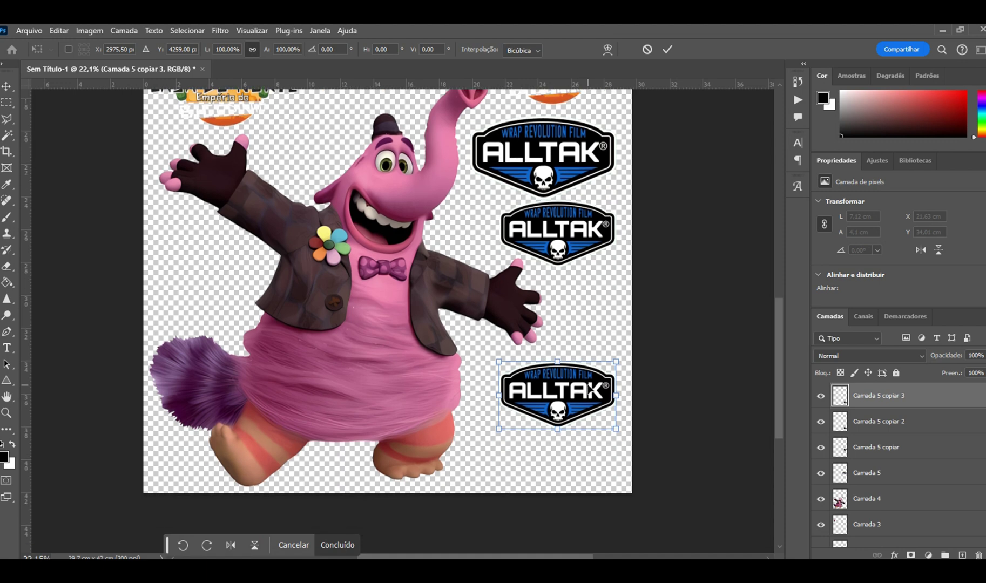
drag(587, 392, 587, 459)
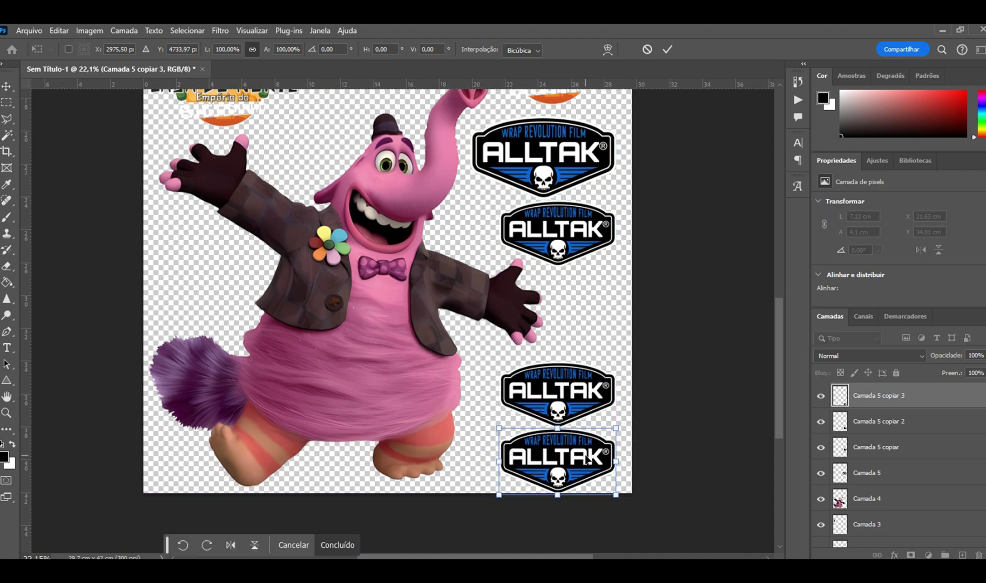
key(Return)
key(w)
Move the two lowest ALLTAK logos up with the Move tool, the upper one to about Y 33.25 cm and the lower to Y 37.53 cm.
scroll(587, 459, up, 6)
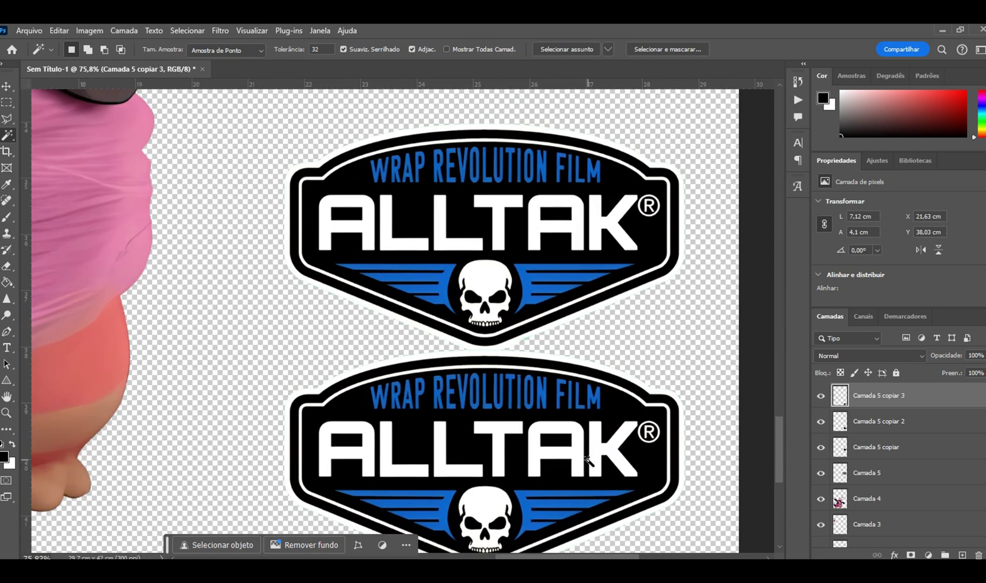
scroll(543, 371, up, 2)
click(7, 87)
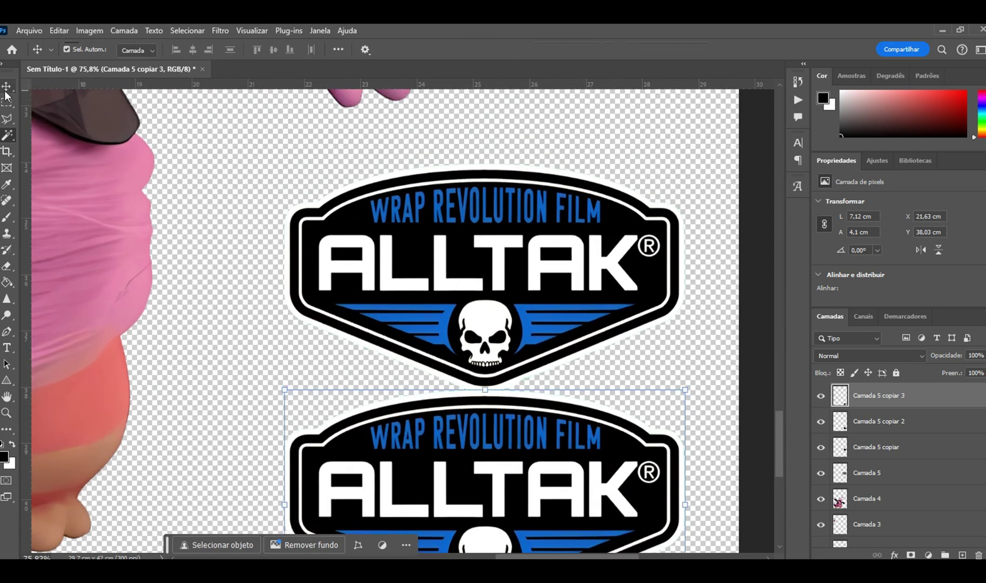
click(367, 258)
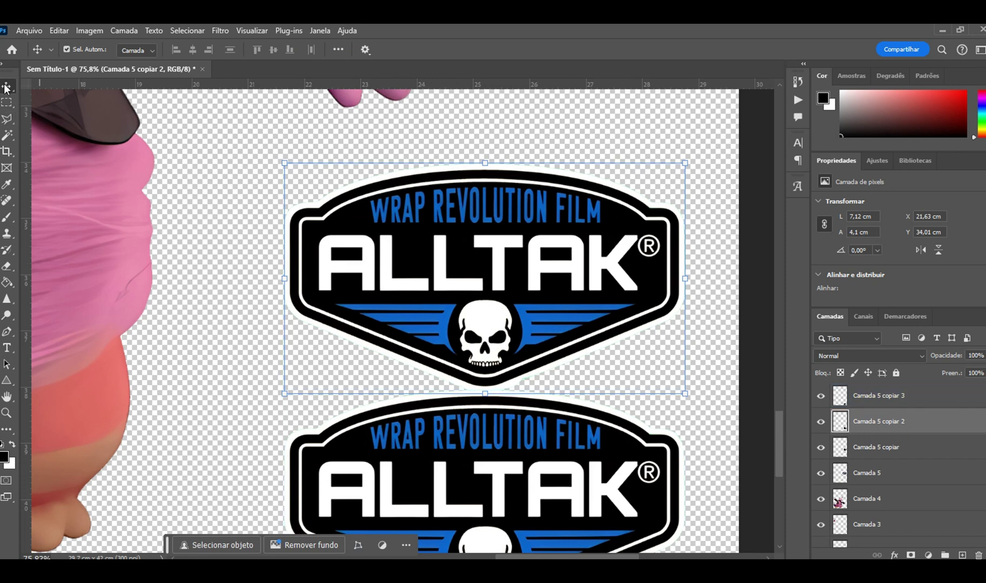
drag(480, 260, 475, 221)
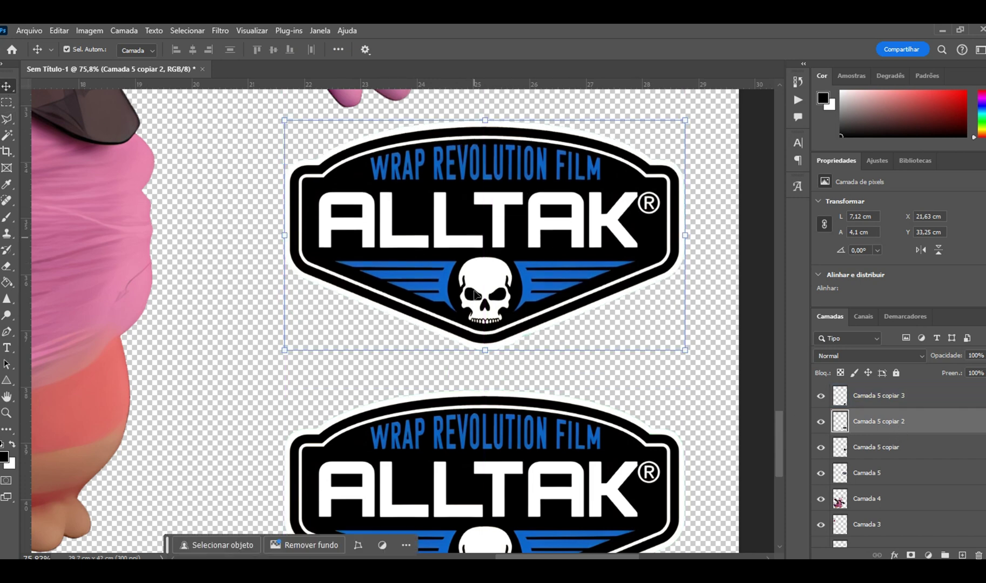
click(476, 460)
drag(476, 459, 474, 437)
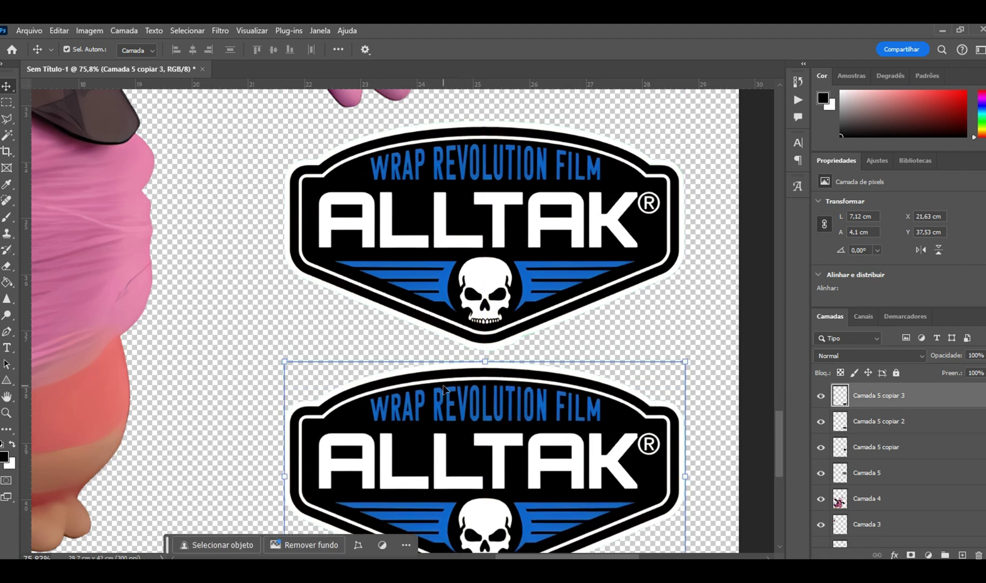
scroll(446, 373, down, 1)
scroll(446, 372, down, 5)
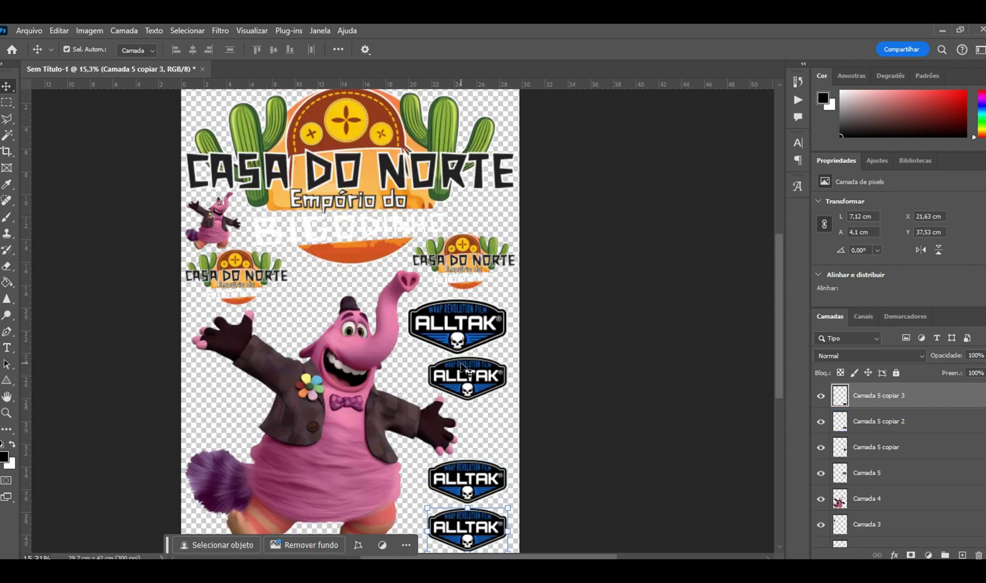
click(419, 331)
scroll(437, 342, down, 2)
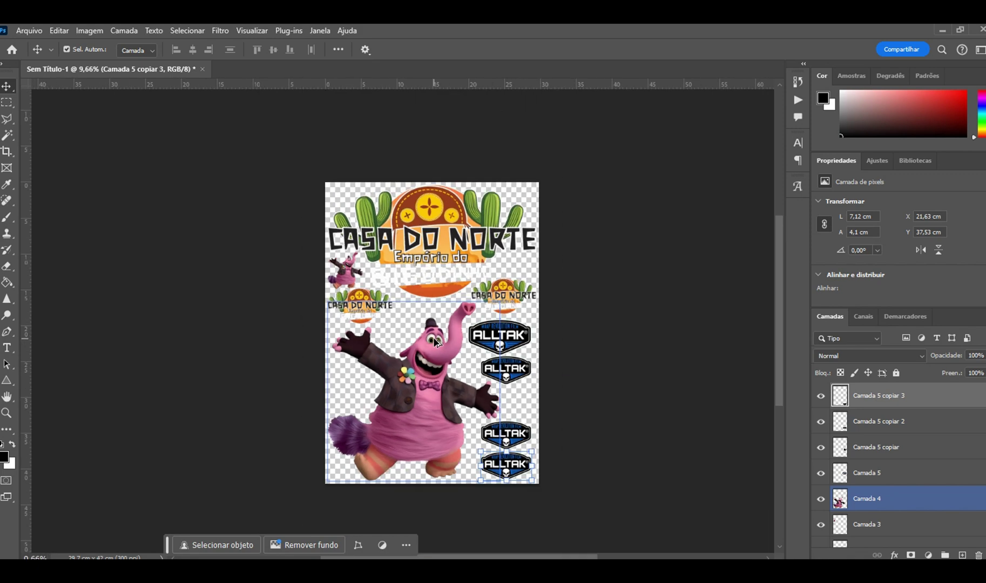
scroll(436, 342, up, 4)
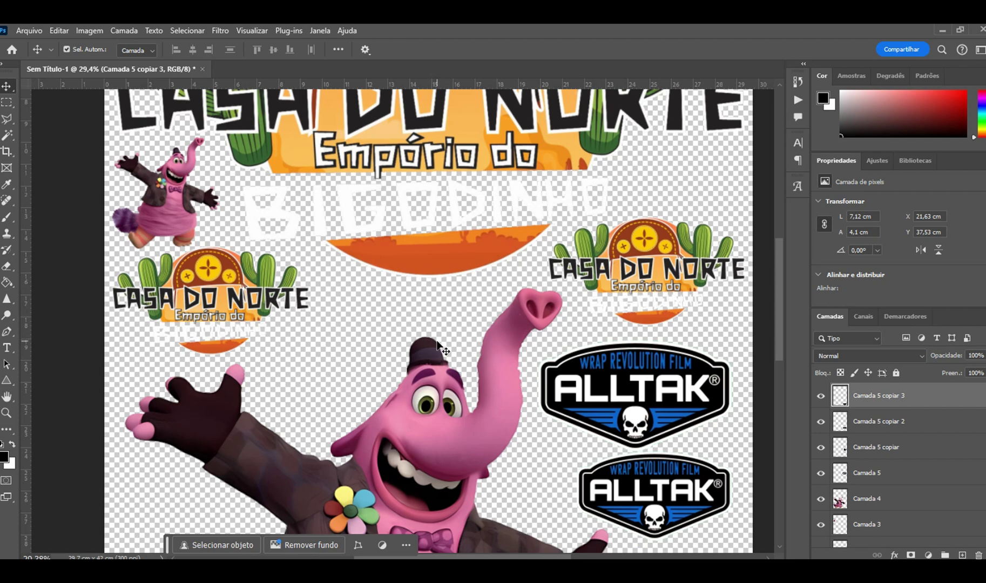
Start saving a copy of the print sheet with PNG as the file type.
click(27, 33)
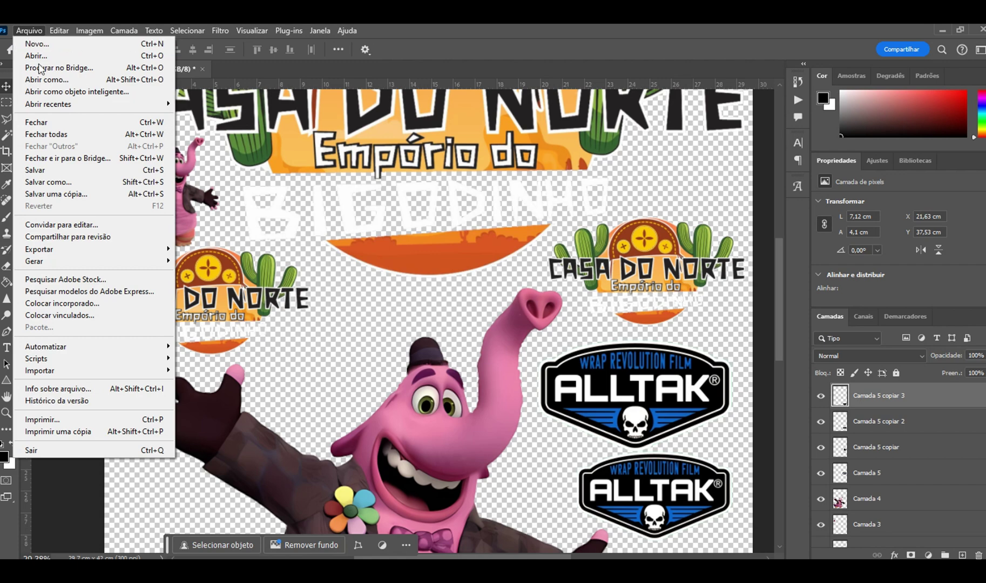
click(64, 195)
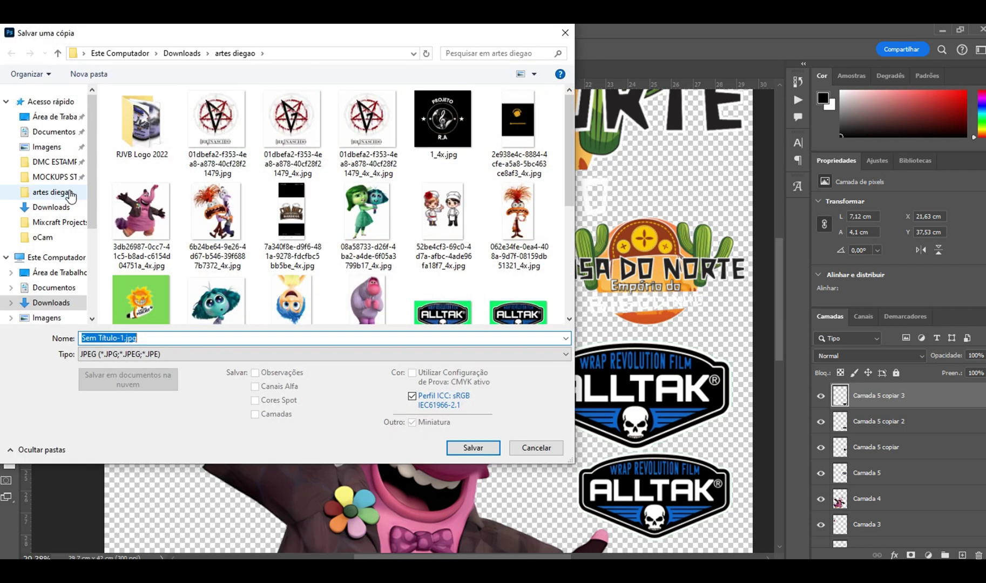
click(210, 353)
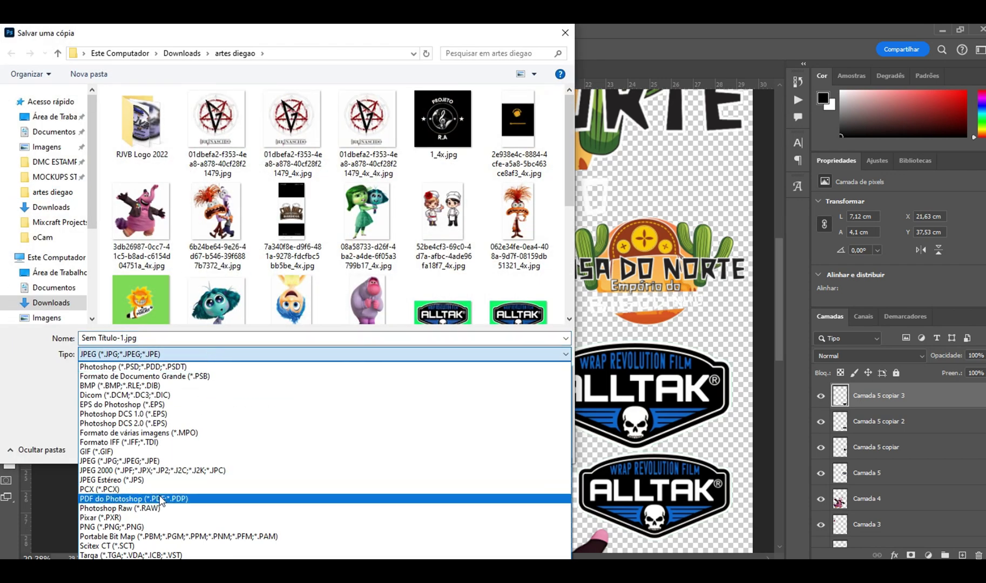
click(167, 528)
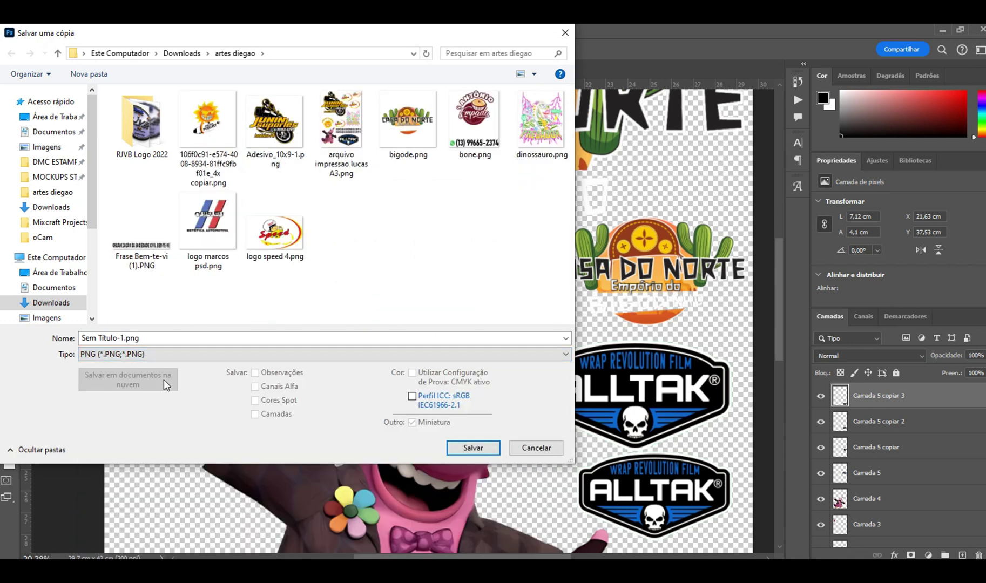
Name the PNG copy with the first name followed by "a3 3 unidades" and save it with the large, fastest-saving file size option.
click(180, 339)
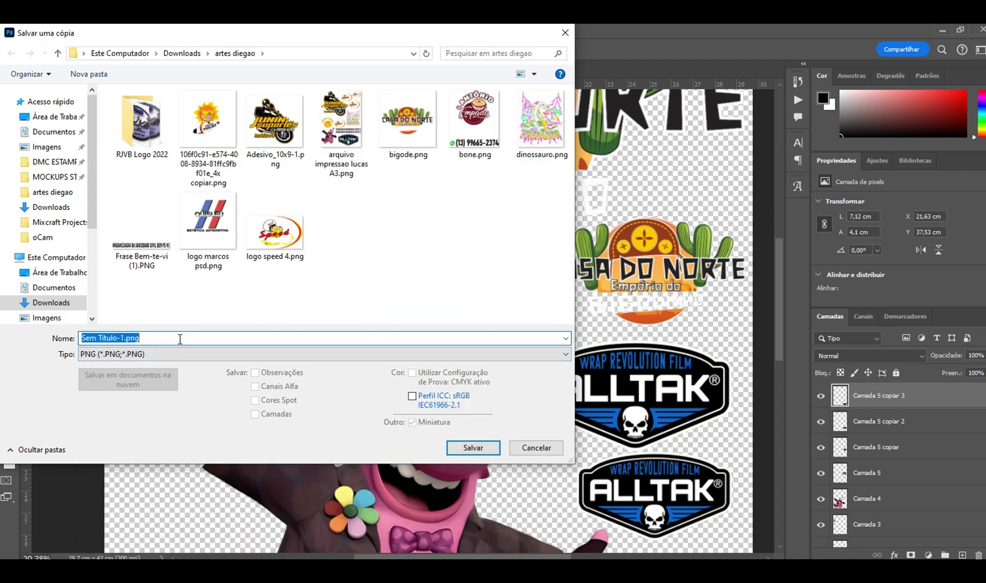
text(arqutivo)
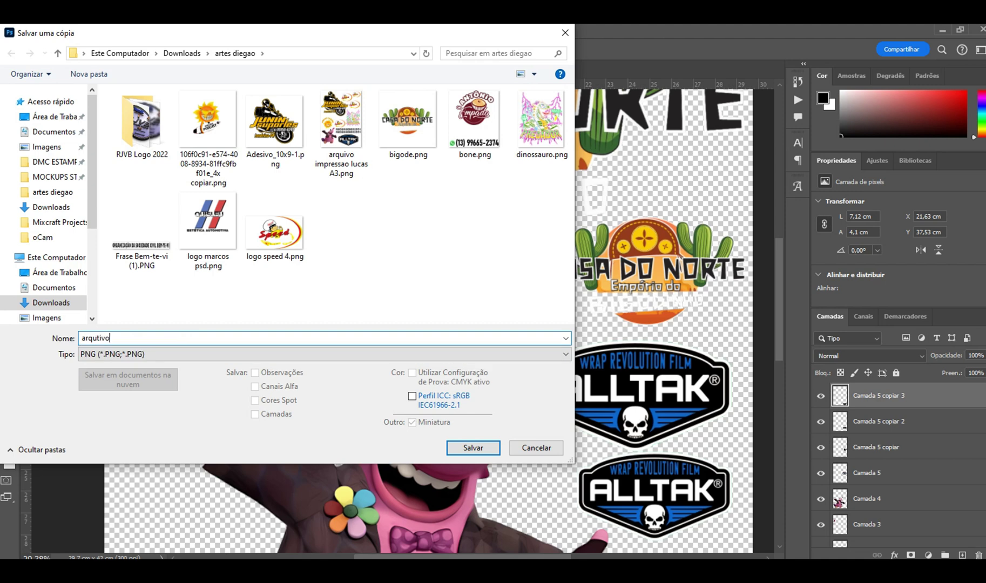
key(BackSpace)
key(BackSpace)
key(BackSpace)
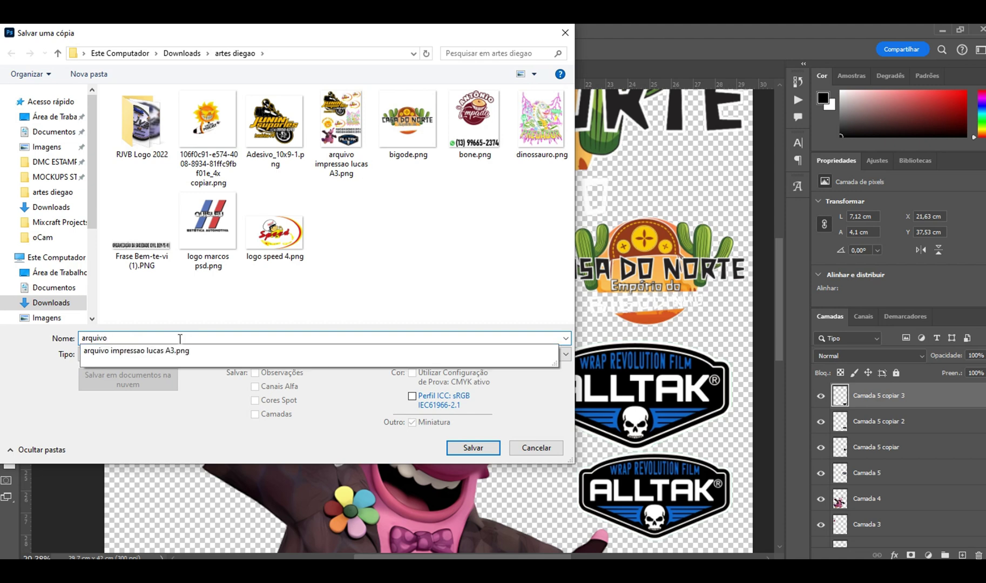
text(ivo)
key(BackSpace)
key(BackSpace)
key(BackSpace)
key(BackSpace)
key(BackSpace)
key(BackSpace)
key(BackSpace)
text(lucas a3 3 unidades)
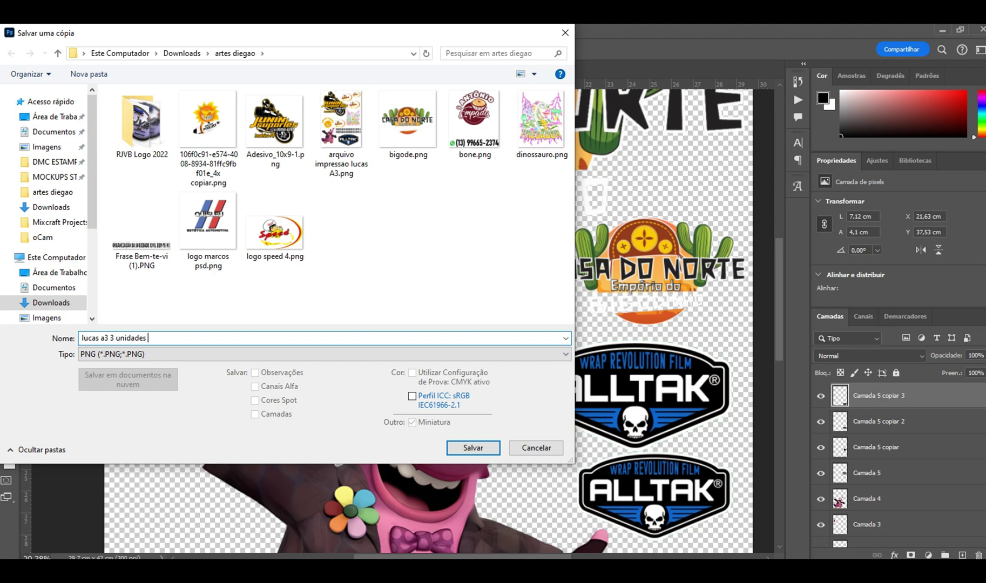
key(Return)
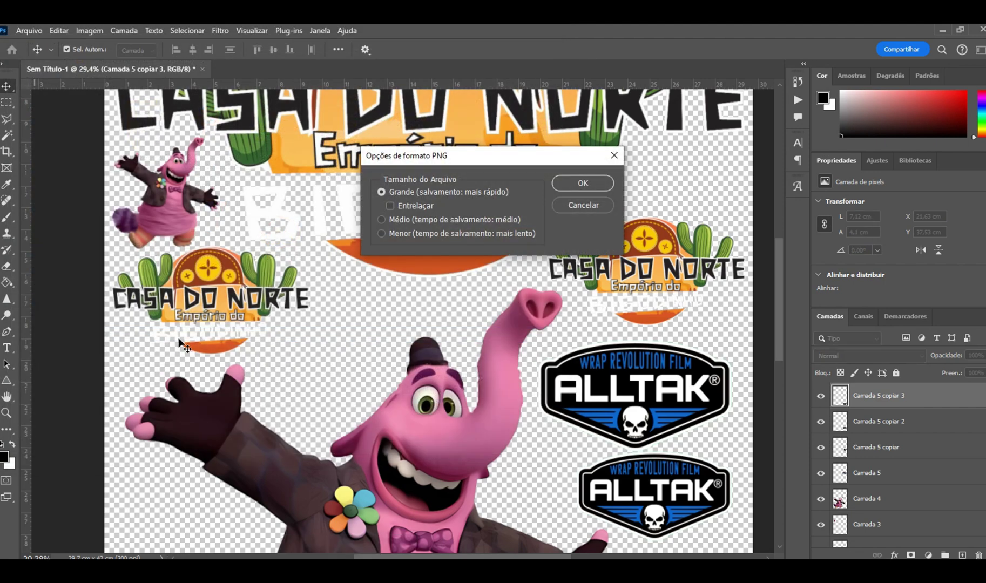
key(Return)
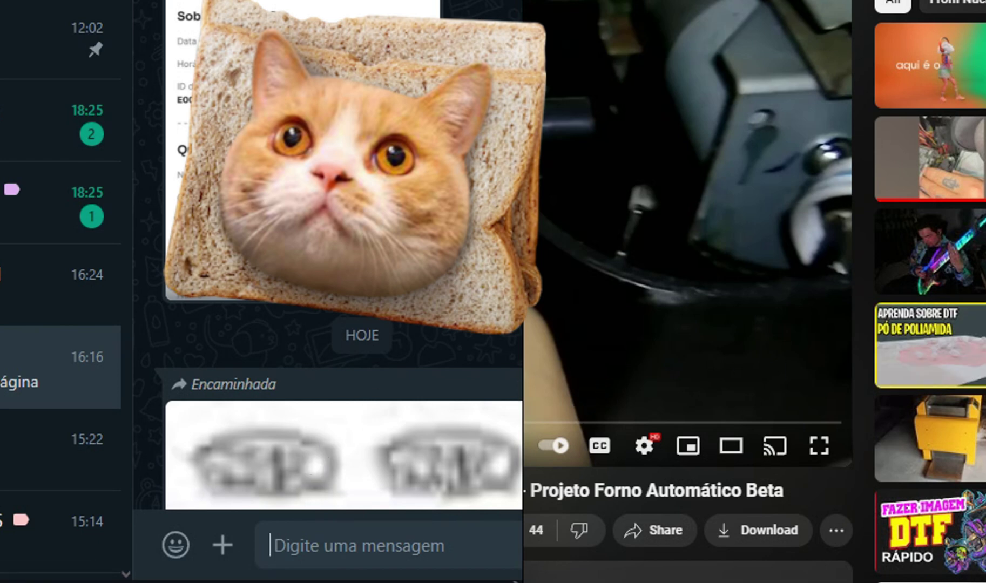
Switch to WhatsApp, widen its window and send the saved A3 PNG to the open chat as a document.
drag(523, 163, 984, 163)
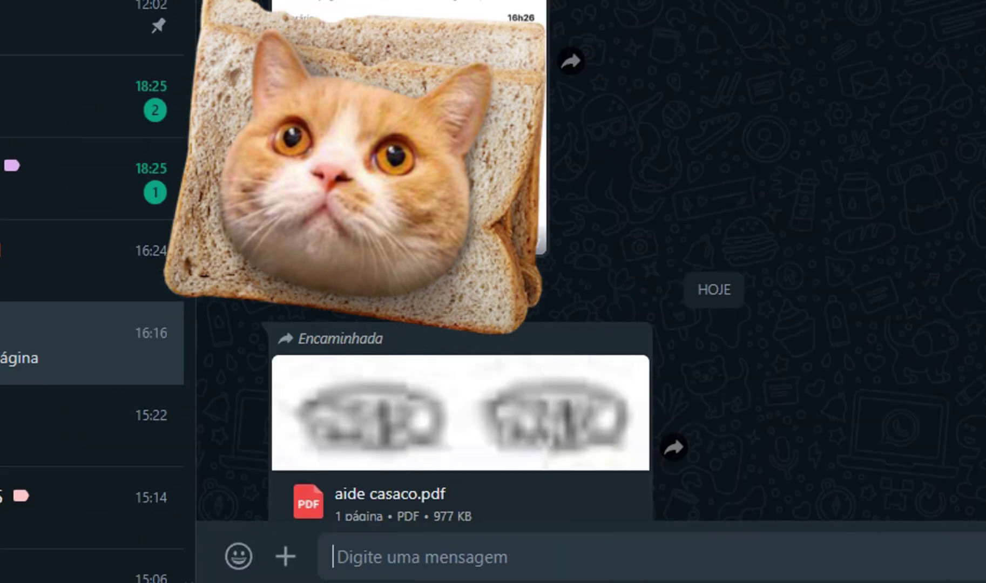
click(289, 562)
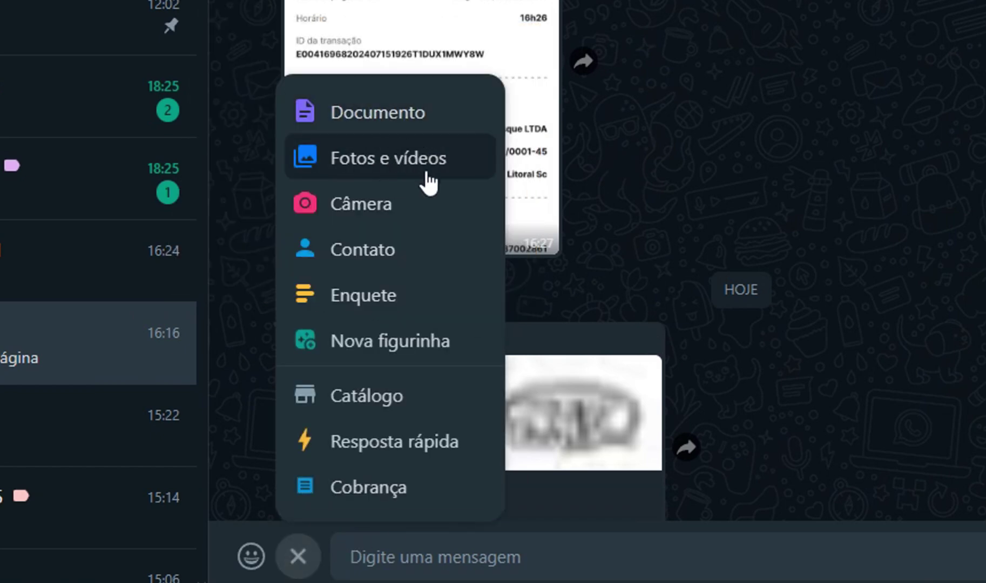
click(399, 116)
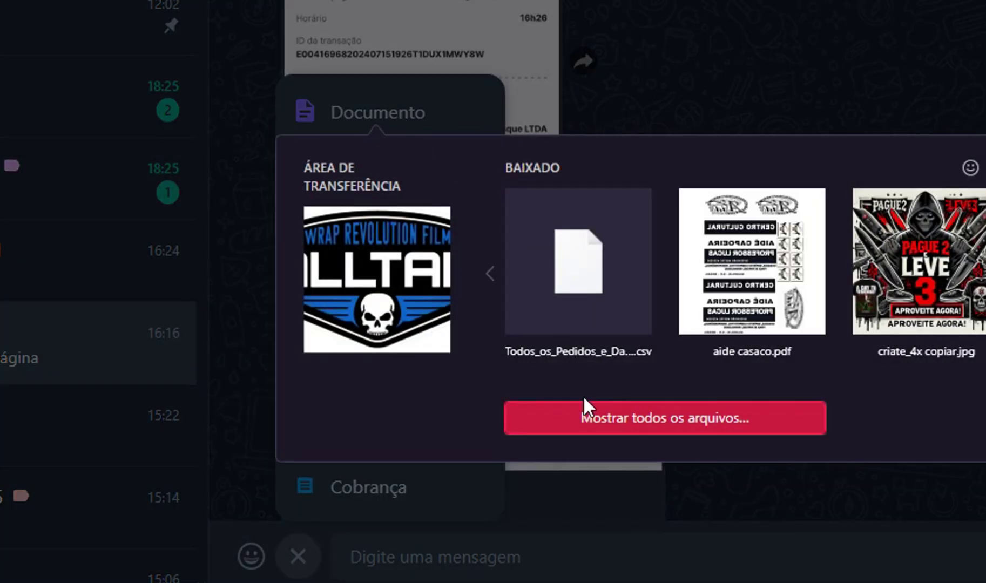
click(589, 417)
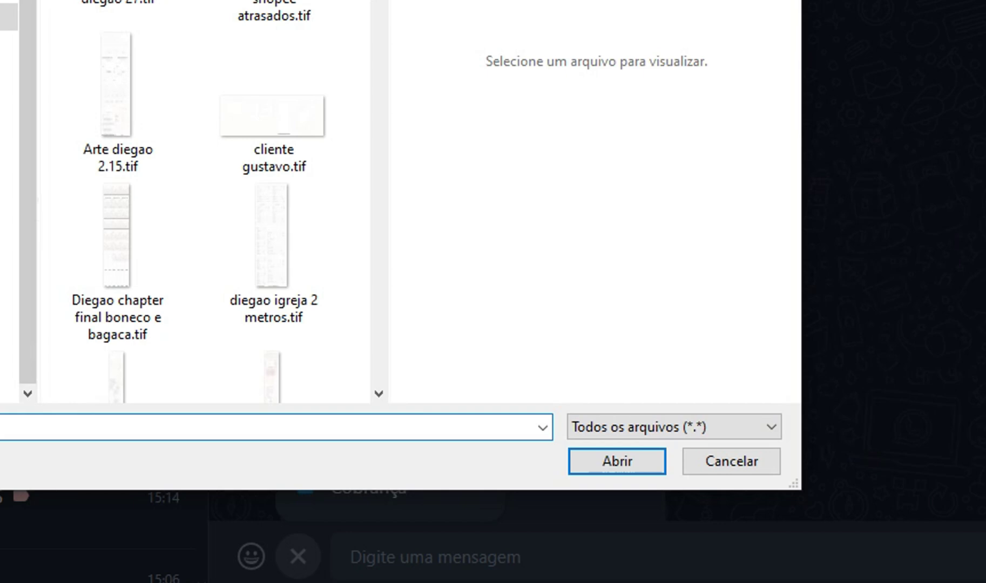
scroll(273, 54, down, 15)
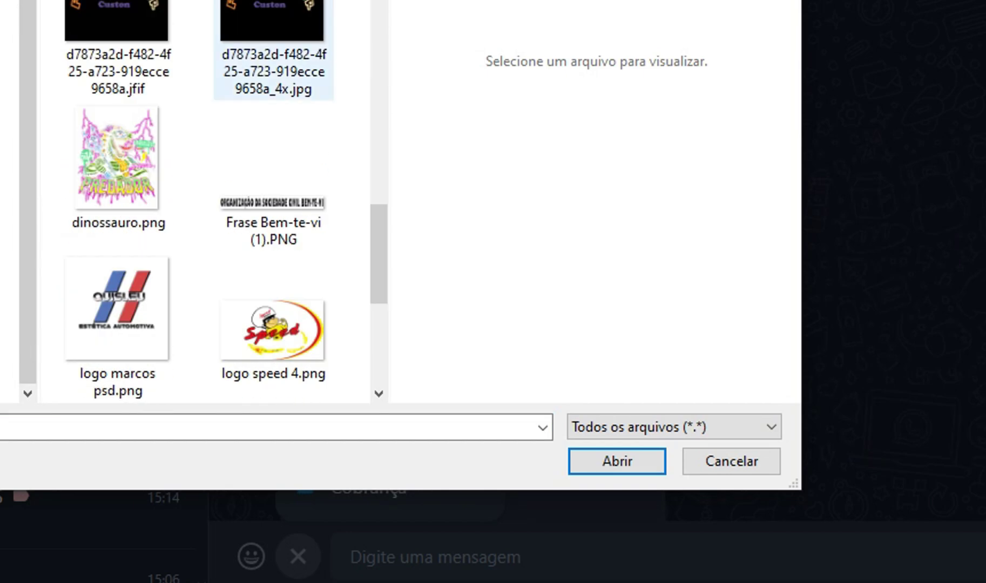
scroll(181, 135, down, 5)
click(268, 23)
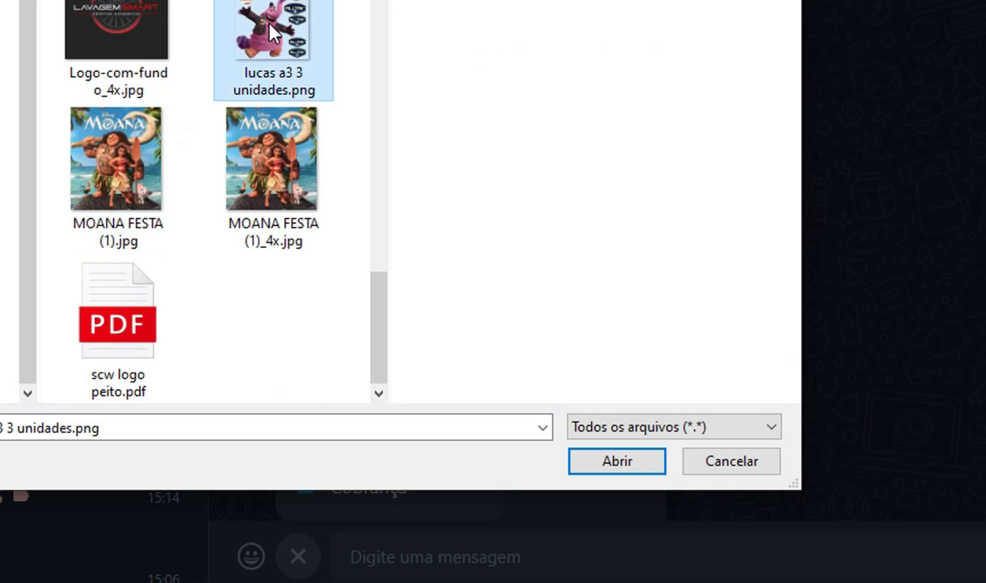
double_click(268, 21)
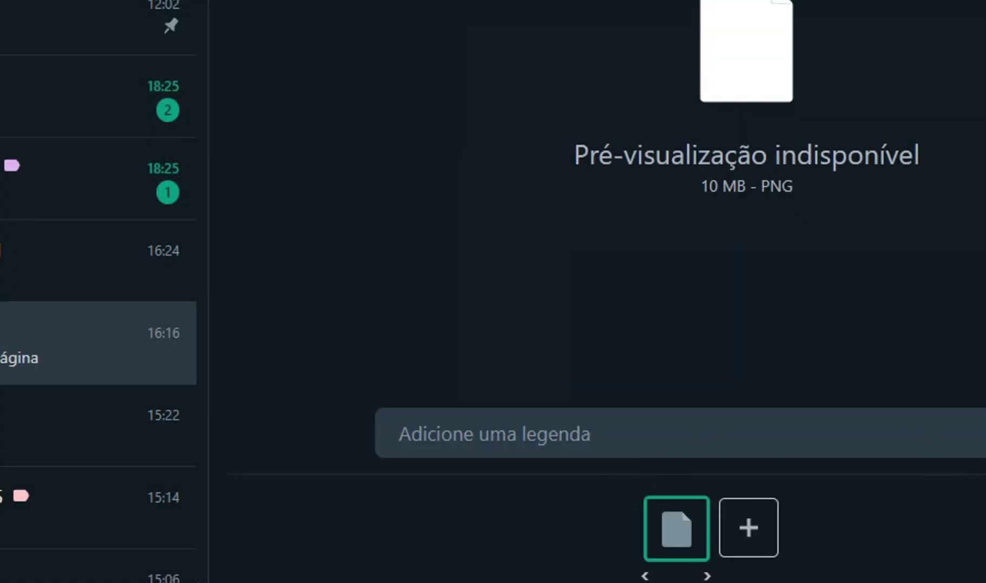
key(Return)
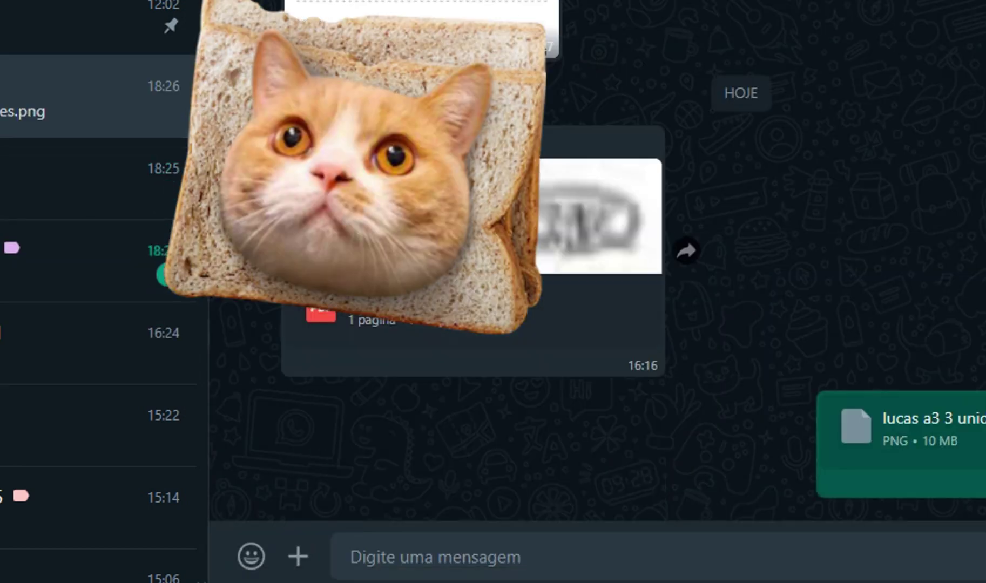
Delete the sent PNG document message from the chat for yourself.
click(984, 409)
click(968, 319)
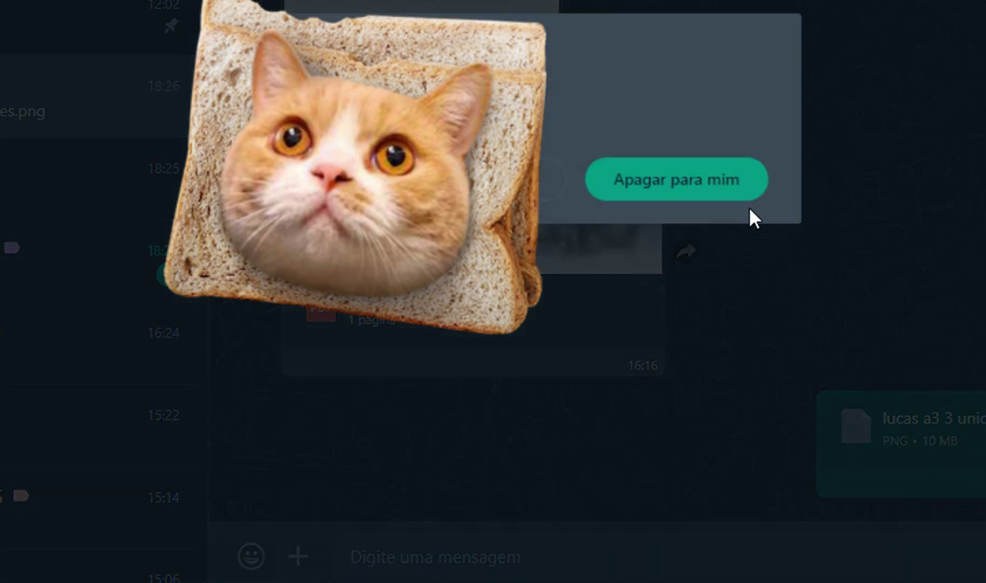
click(684, 188)
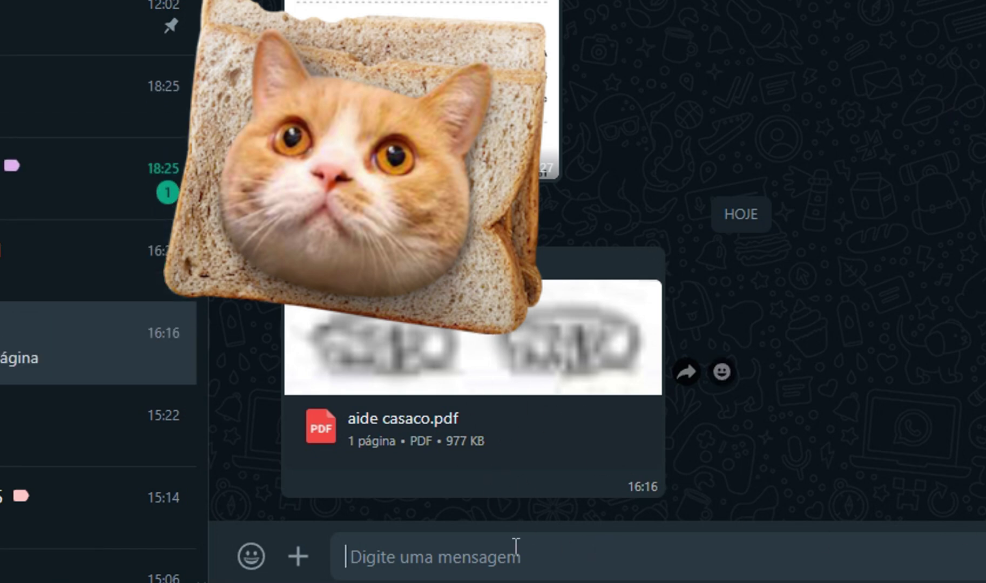
Switch back to Photoshop and open the saved "a3 3 unidades" PNG of the print sheet.
mouse_move(506, 582)
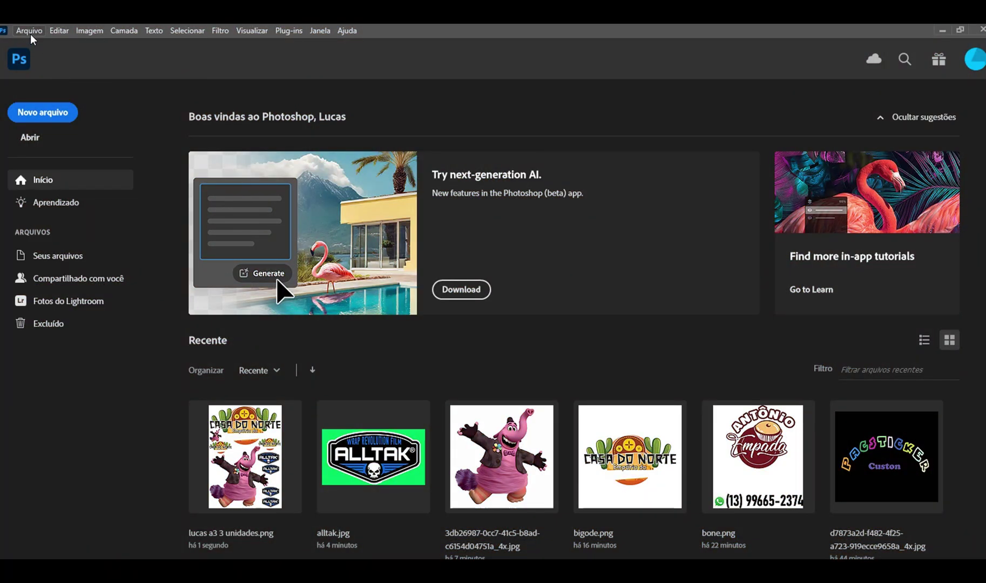
click(29, 30)
click(27, 54)
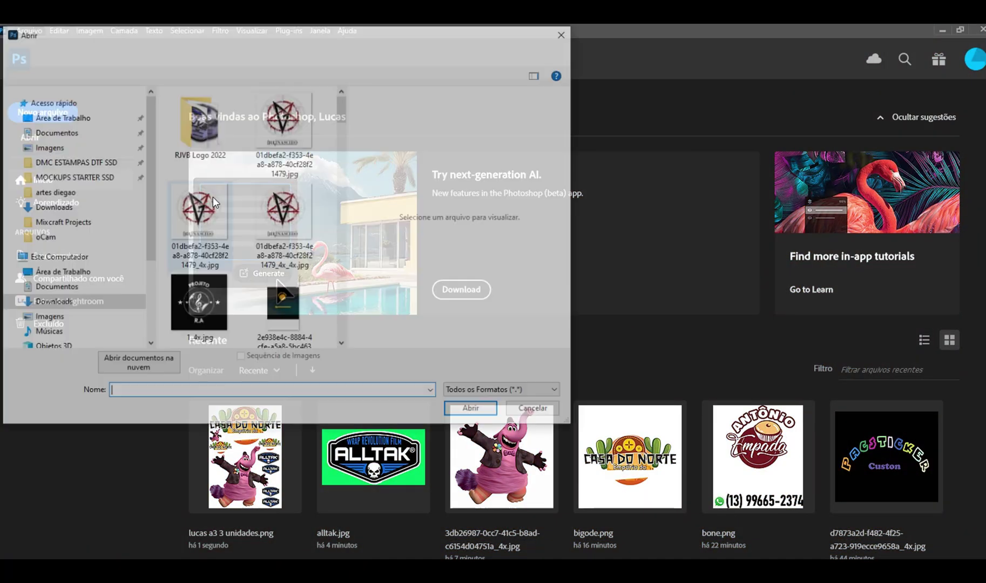
scroll(212, 244, down, 15)
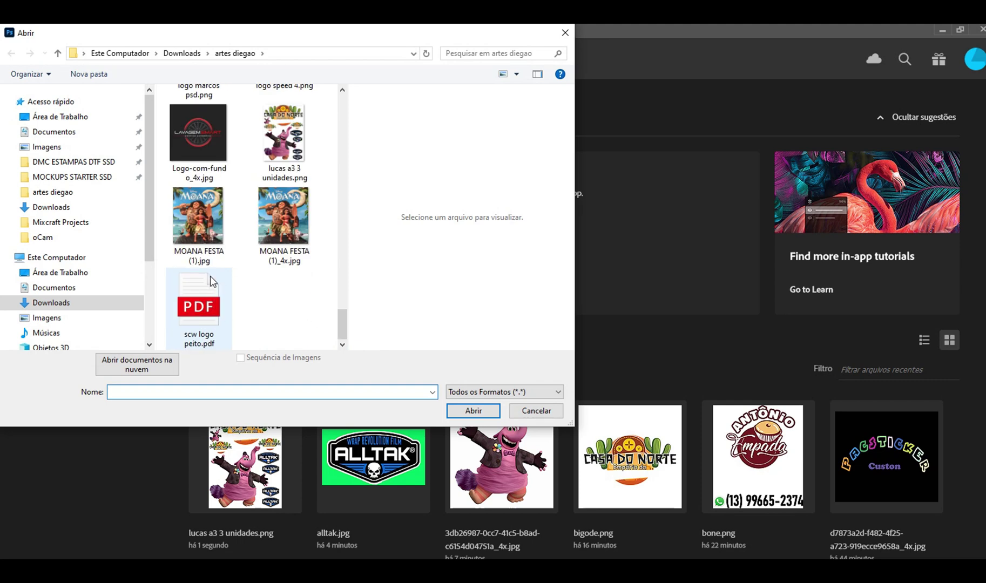
double_click(283, 137)
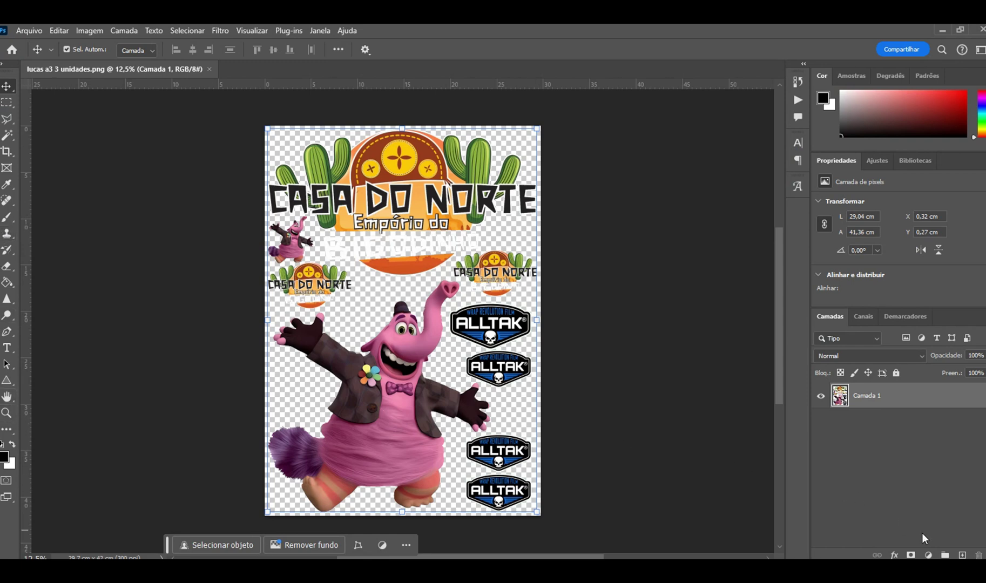
Add a new layer below the artwork and fill it with black using the Paint Bucket to check the cut-outs.
click(962, 557)
drag(892, 400, 823, 465)
key(g)
click(409, 304)
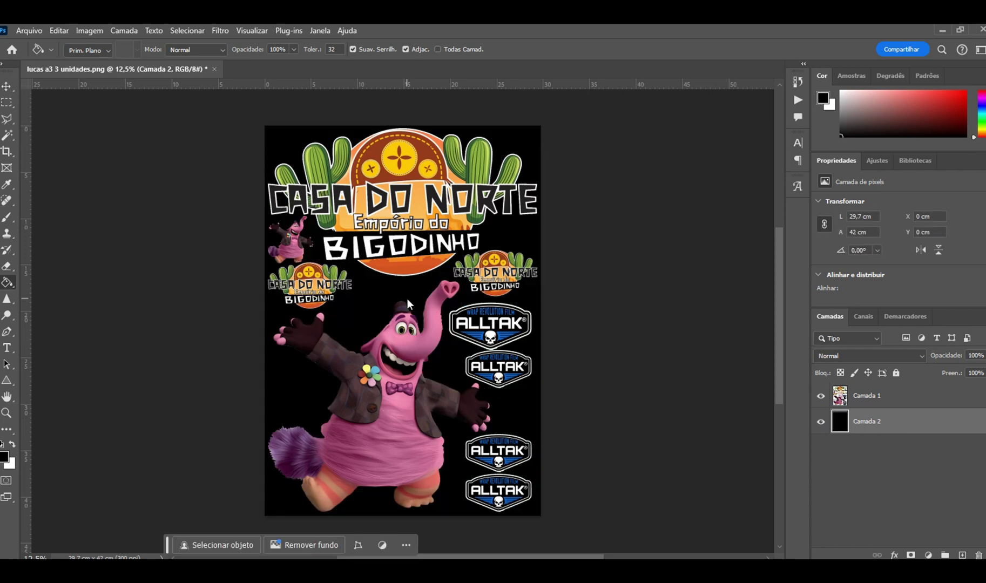
scroll(301, 238, up, 3)
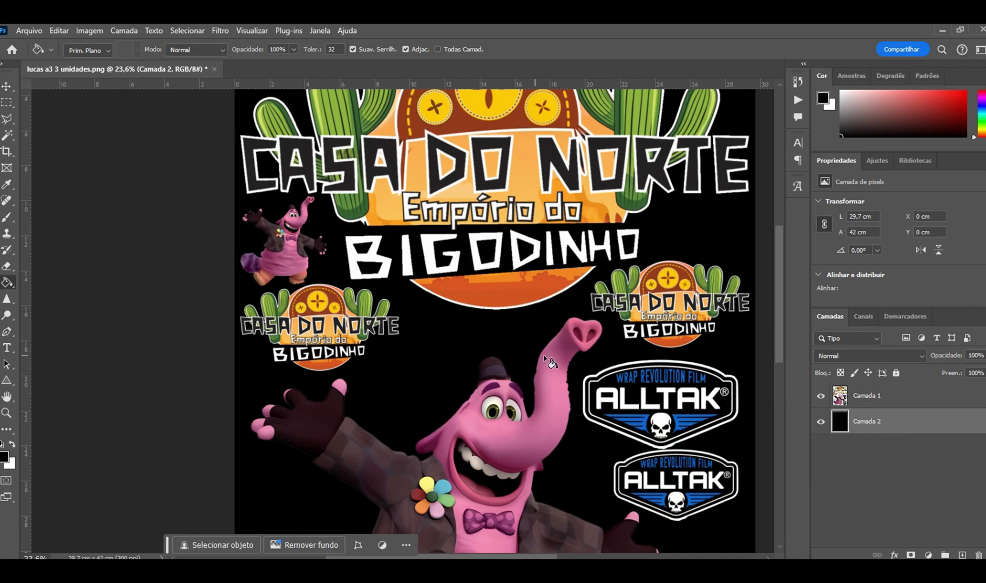
scroll(608, 141, down, 10)
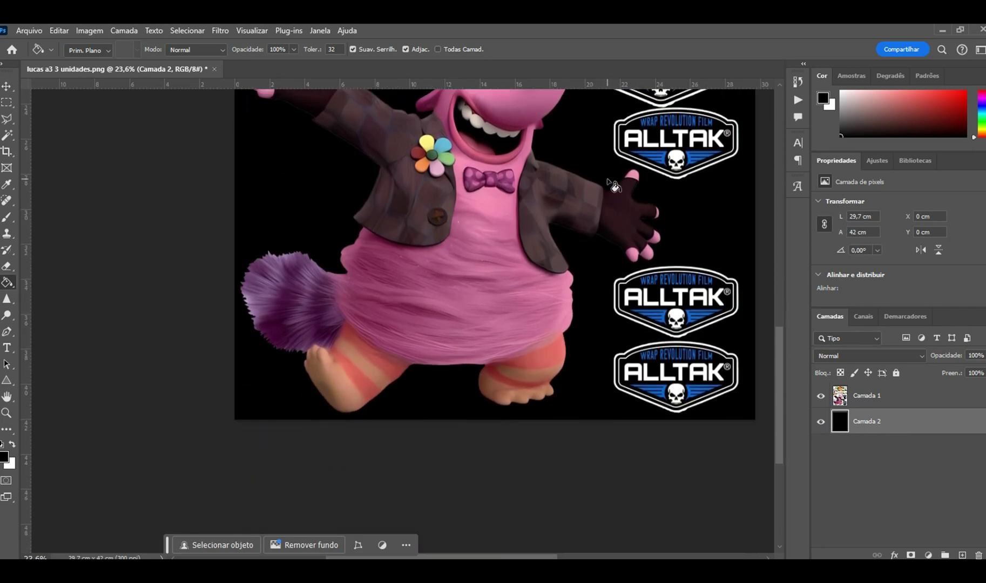
Set the foreground colour to bright green #33ff11, fill the layer below the artwork with it and check the cut-outs.
click(8, 459)
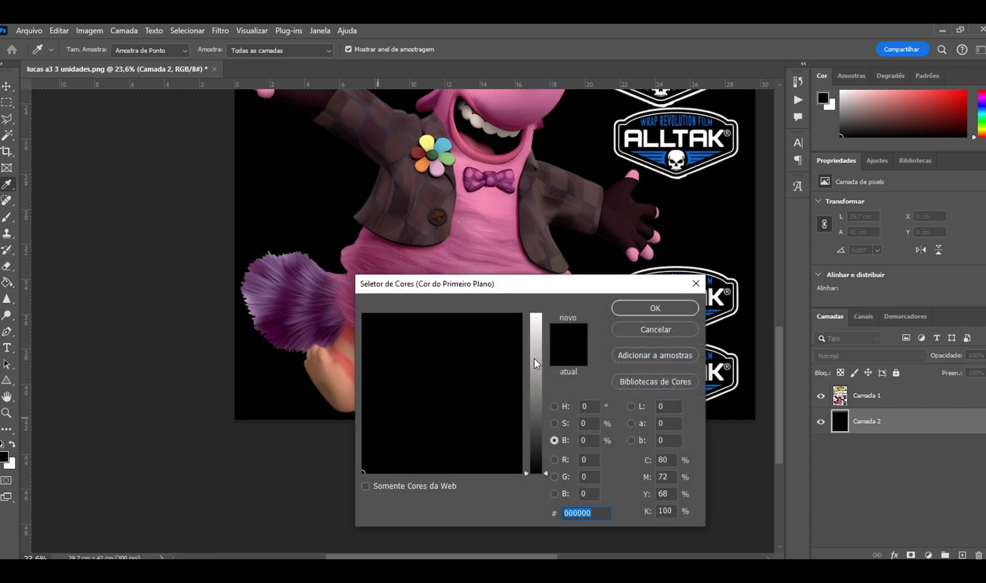
text(20ff15)
key(g)
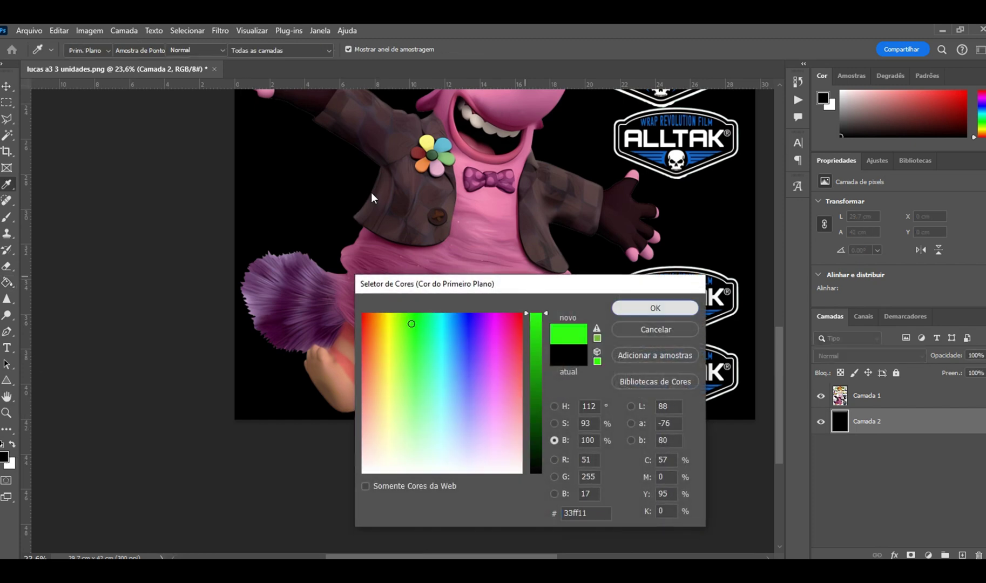
click(651, 308)
click(405, 203)
scroll(405, 203, up, 10)
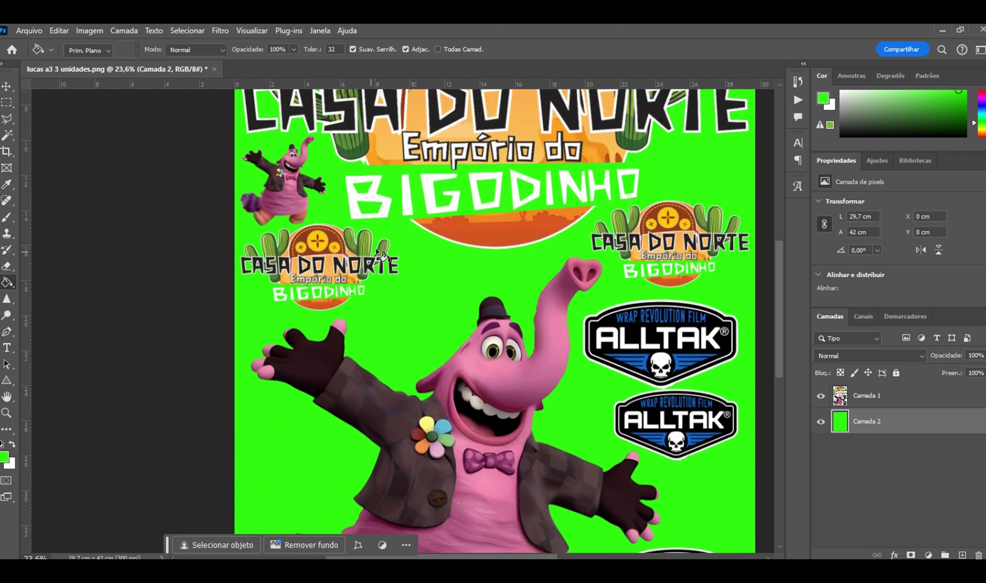
scroll(416, 261, right, 2)
scroll(221, 217, up, 6)
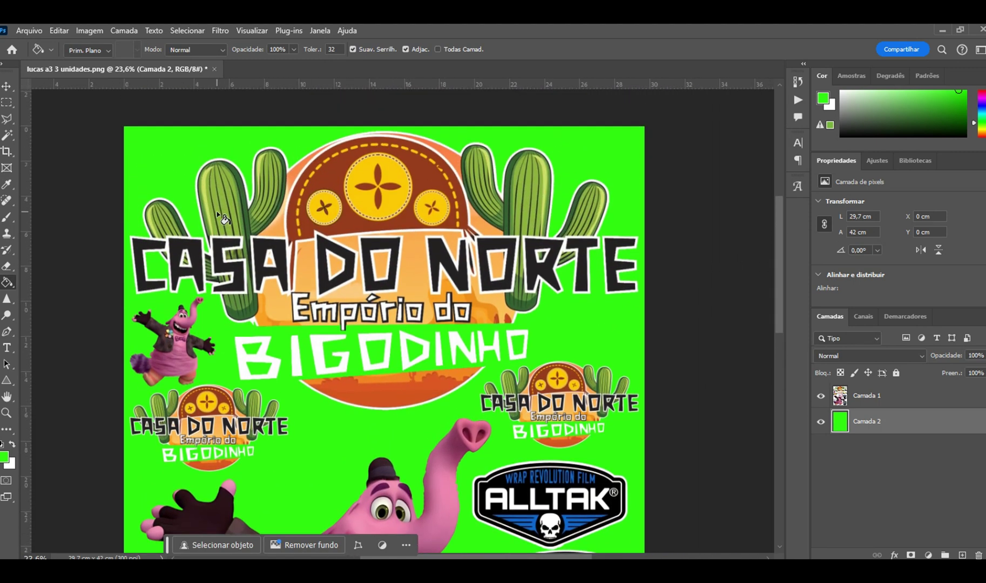
scroll(221, 218, down, 2)
scroll(221, 218, down, 8)
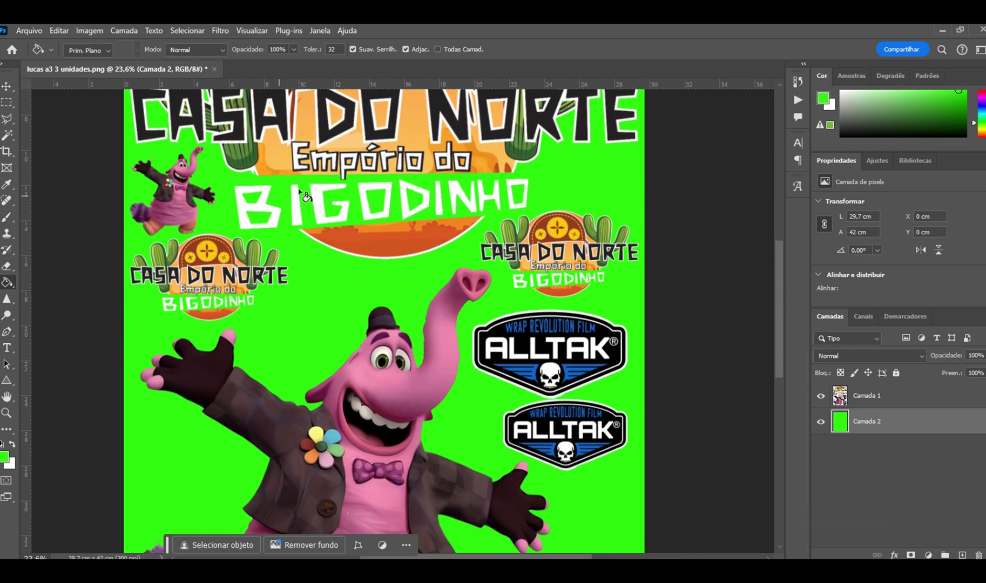
Delete the green-filled layer below the print sheet artwork.
scroll(384, 259, down, 5)
scroll(385, 259, down, 1)
key(Delete)
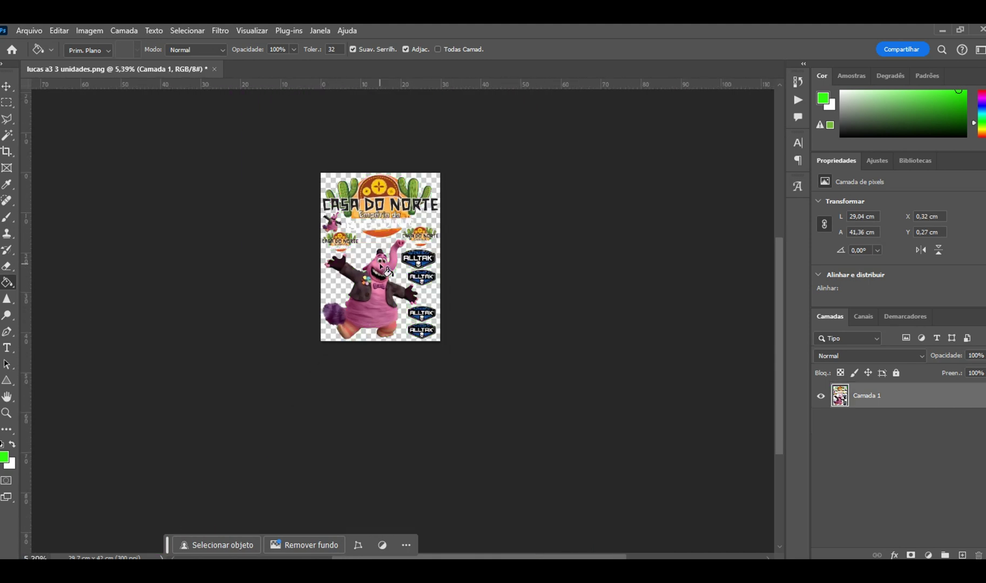
key(ctrl+a)
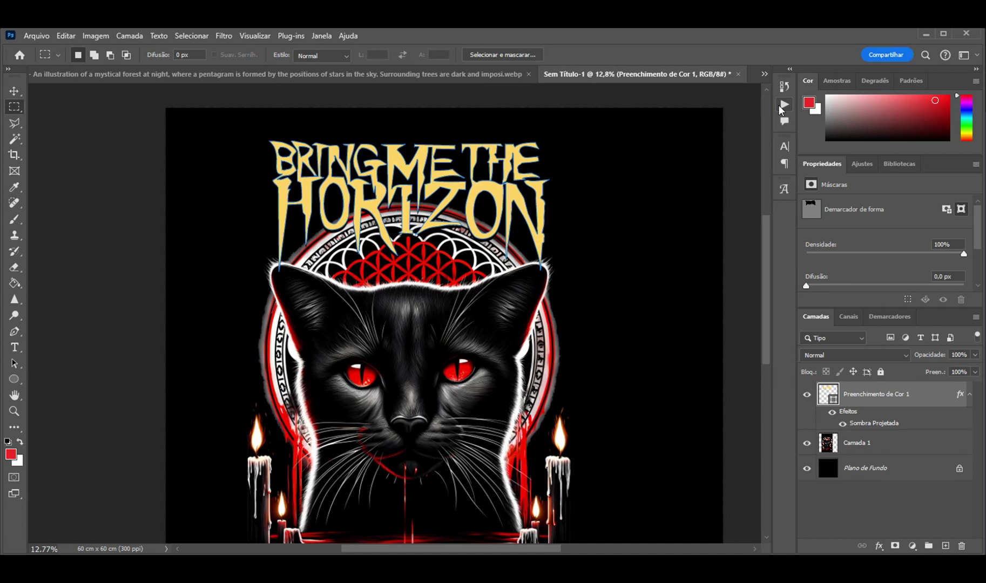
Run the "Remove black 1" action on the Bring Me The Horizon cat artwork to remove its black background.
click(784, 104)
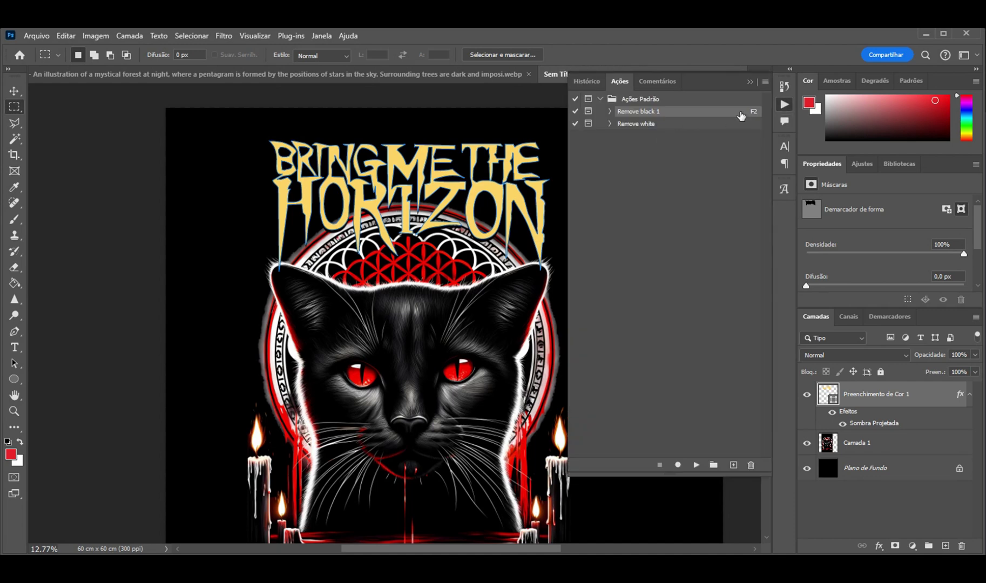
click(696, 465)
click(853, 164)
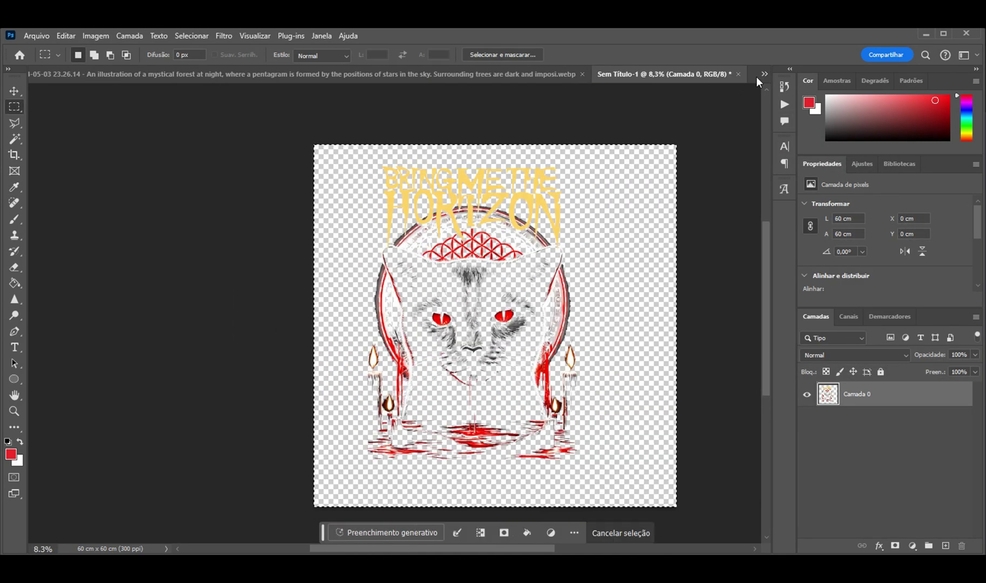
Switch to "mockup estampa gigante frente e costas.psd", delete the old shirt print and paste the cat artwork.
click(763, 74)
click(141, 75)
key(Delete)
key(ctrl+v)
Scale the pasted cat artwork to about 31% and centre it on the T-shirt's chest.
key(ctrl+t)
scroll(678, 307, down, 3)
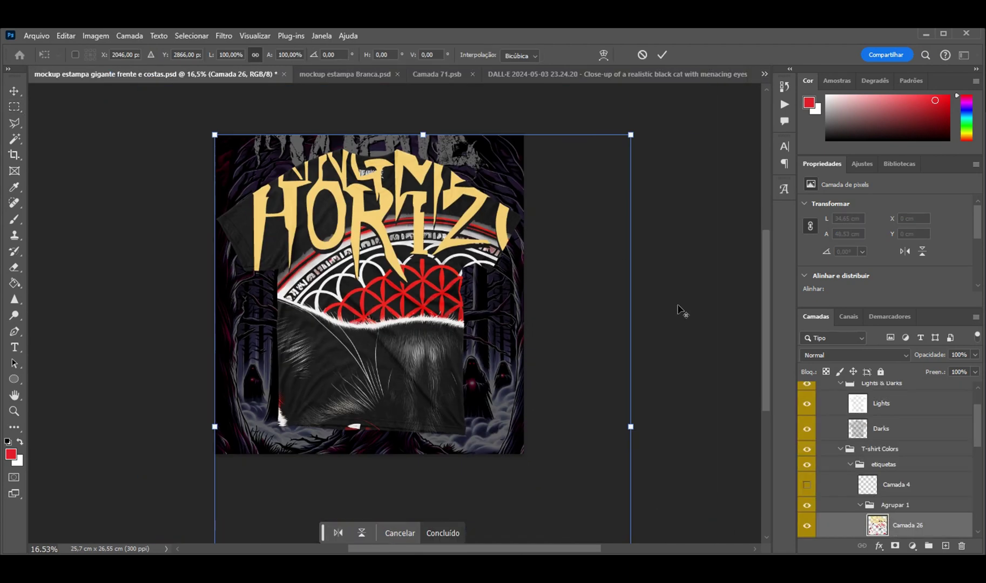
drag(629, 134, 431, 338)
drag(421, 410, 357, 255)
drag(402, 334, 430, 392)
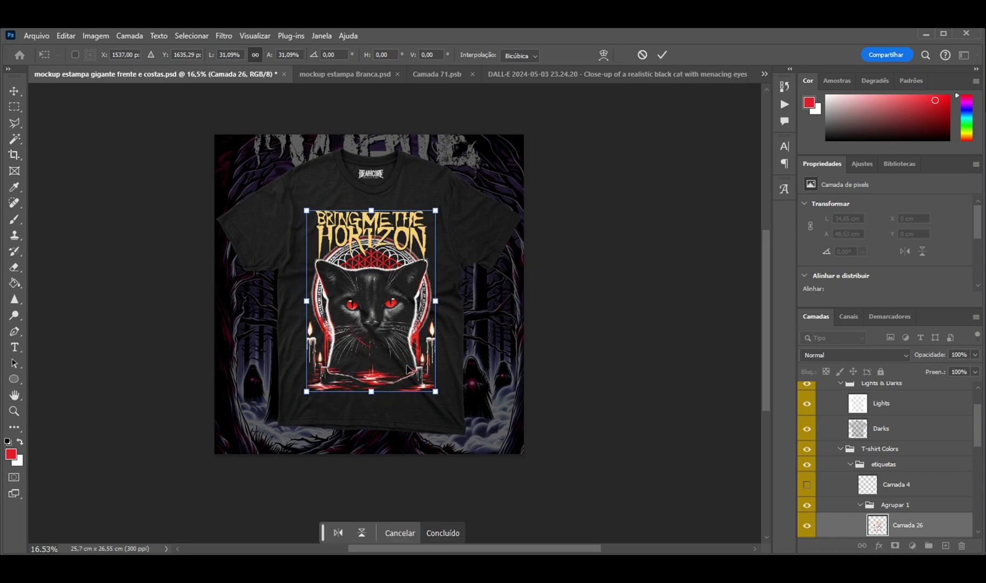
key(Return)
Paste the cat artwork as a layer in the Background group, enlarge it to about 112% and centre it behind the T-shirt.
scroll(945, 451, down, 5)
click(948, 519)
key(ctrl+v)
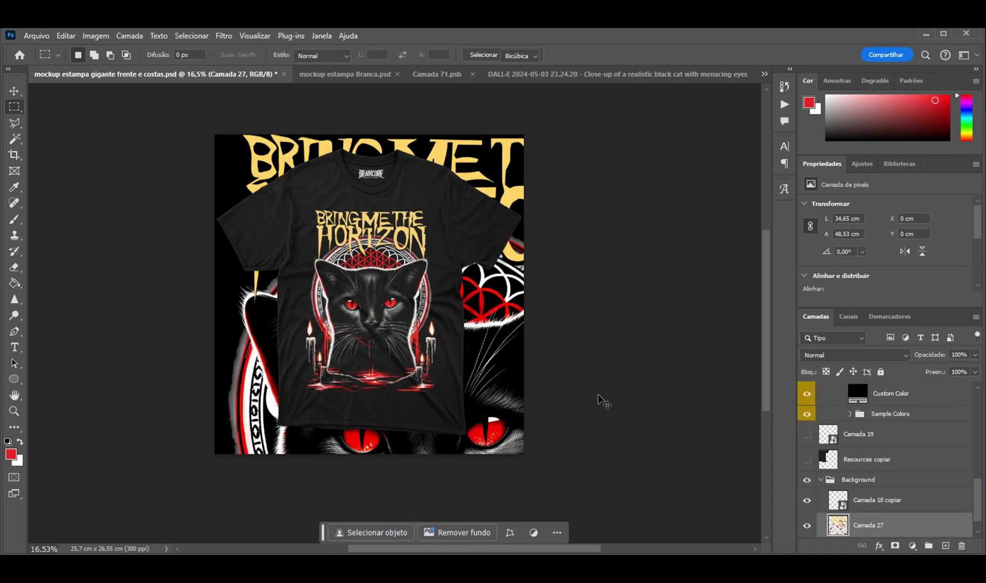
key(ctrl+t)
drag(443, 249, 451, 296)
drag(565, 311, 532, 311)
drag(509, 314, 588, 269)
drag(482, 295, 492, 319)
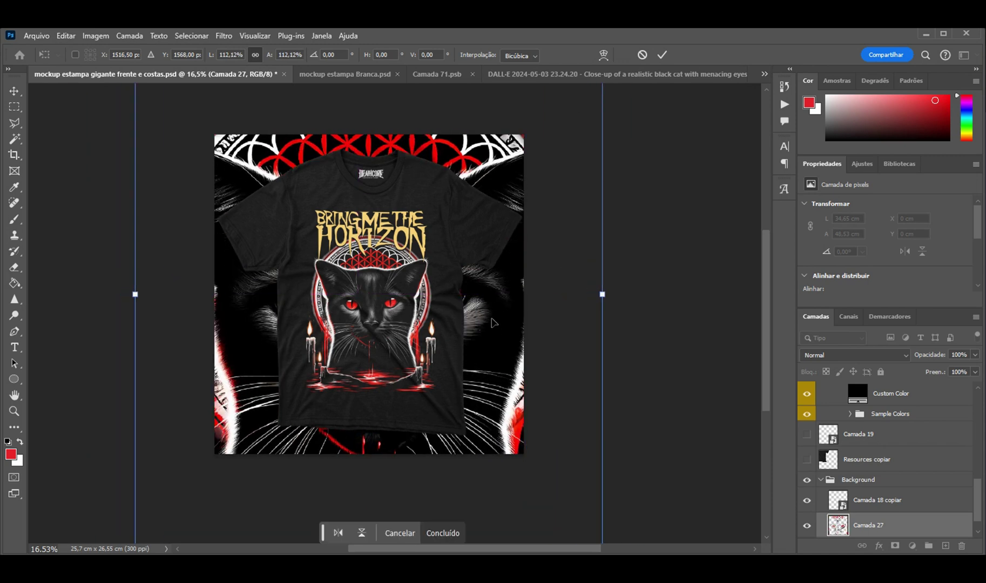
key(Return)
Lower the background cat layer's opacity to 16% and scale it down to about 30 × 42 cm.
drag(976, 355, 925, 373)
key(ctrl+t)
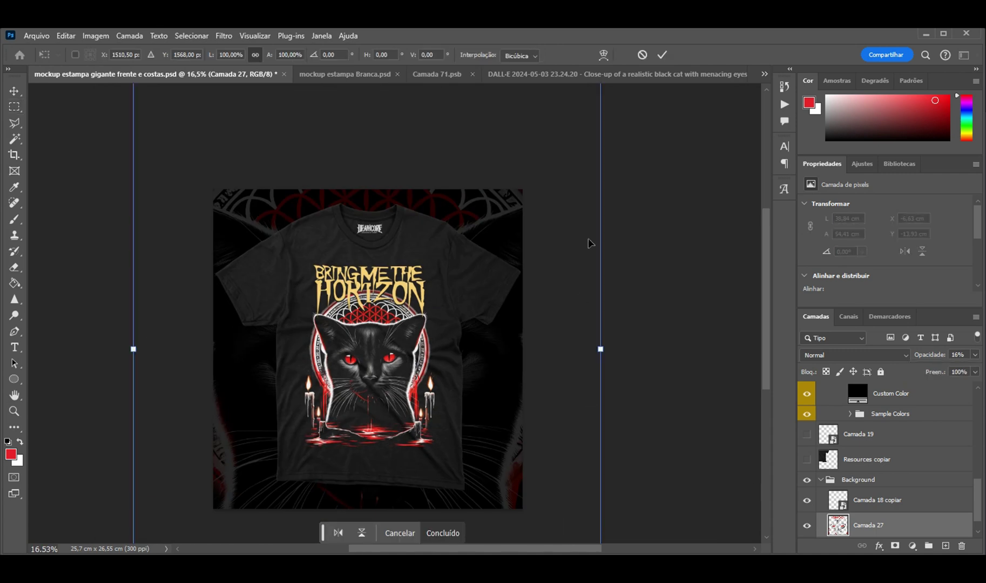
drag(601, 349, 548, 349)
key(Return)
drag(291, 368, 414, 365)
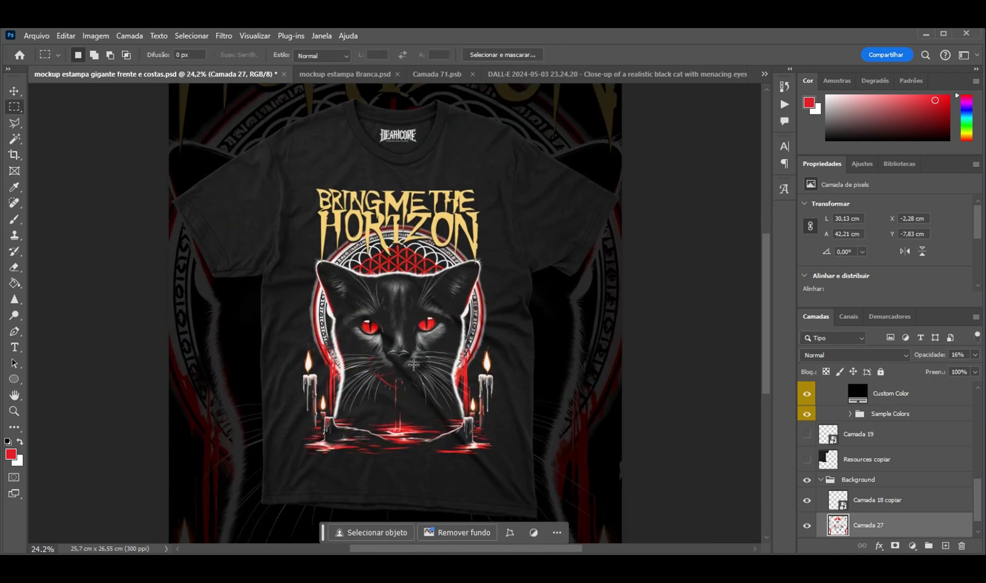
Start saving a copy of the mockup and choose the bmth folder inside Mockup starters > Camisetas as its destination.
key(ctrl+alt+s)
scroll(202, 270, up, 6)
click(205, 283)
double_click(312, 246)
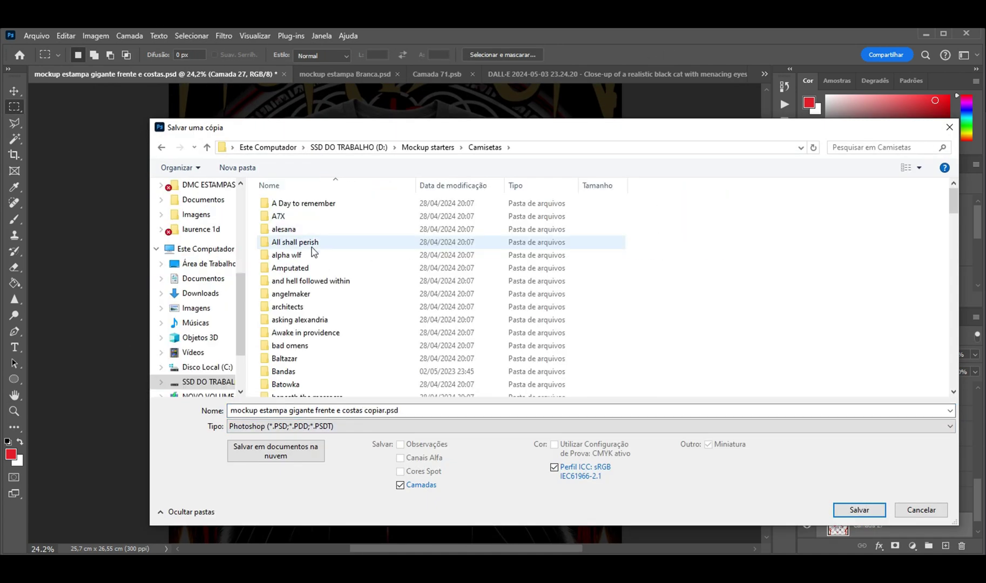
click(318, 253)
key(b)
key(b)
key(b)
key(b)
key(b)
key(b)
double_click(305, 279)
Save the mockup copy as a JPEG named "Bmth Blakc" with the offered JPEG options.
click(279, 426)
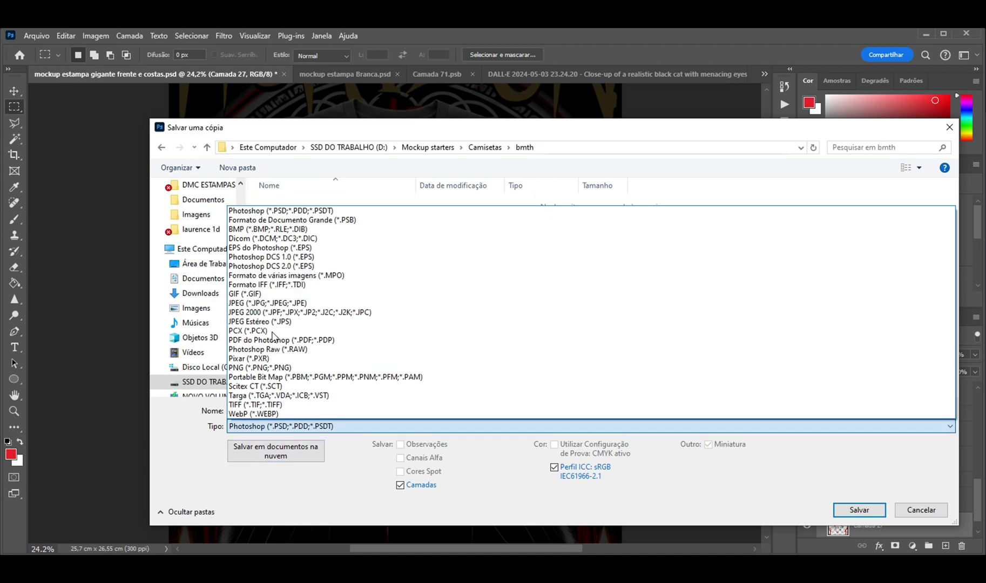
click(259, 304)
click(459, 412)
key(BackSpace)
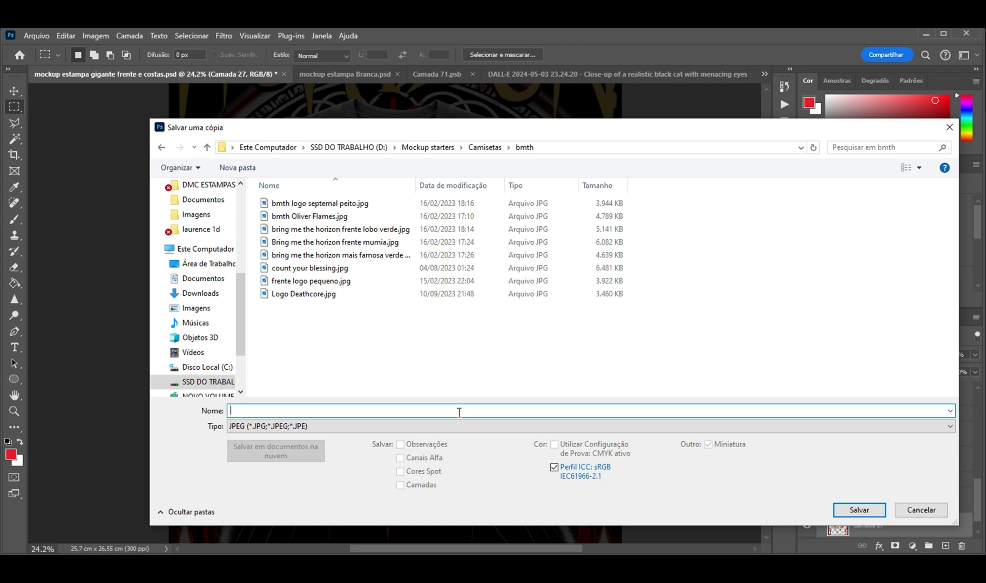
text(Bmt)
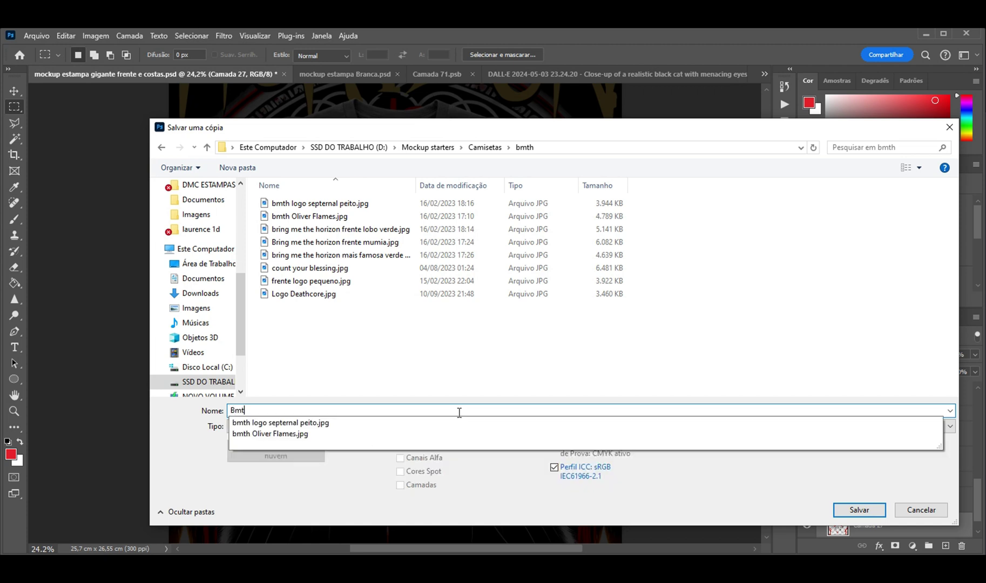
text(h D)
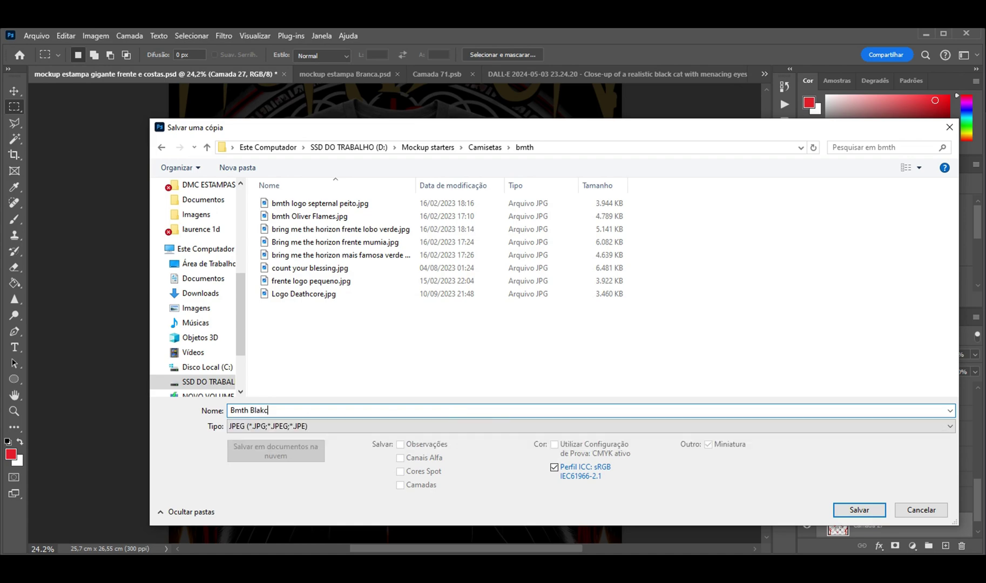
key(Return)
key(Return)
Examine the cat print, lettering and faded background of the T-shirt mockup at several magnifications.
scroll(471, 282, up, 3)
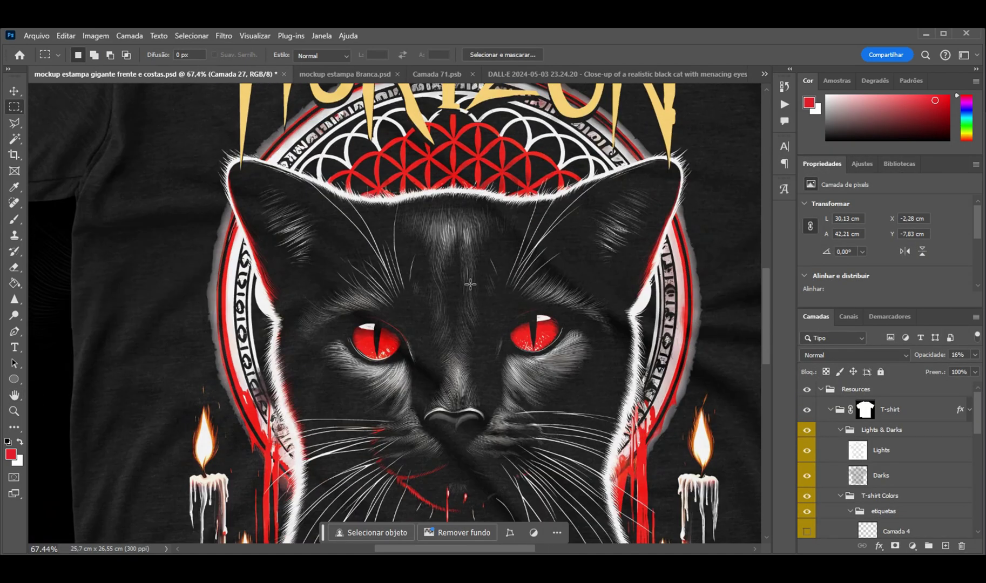
scroll(472, 282, down, 4)
scroll(471, 282, up, 3)
scroll(472, 281, up, 4)
scroll(443, 127, down, 3)
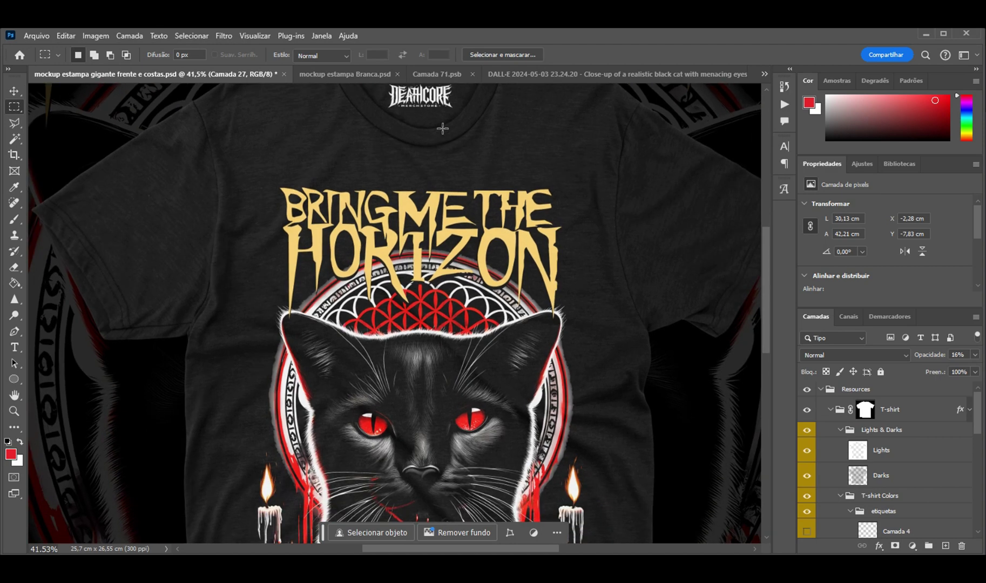
scroll(407, 200, down, 4)
scroll(407, 200, down, 2)
scroll(407, 200, up, 3)
scroll(408, 202, down, 1)
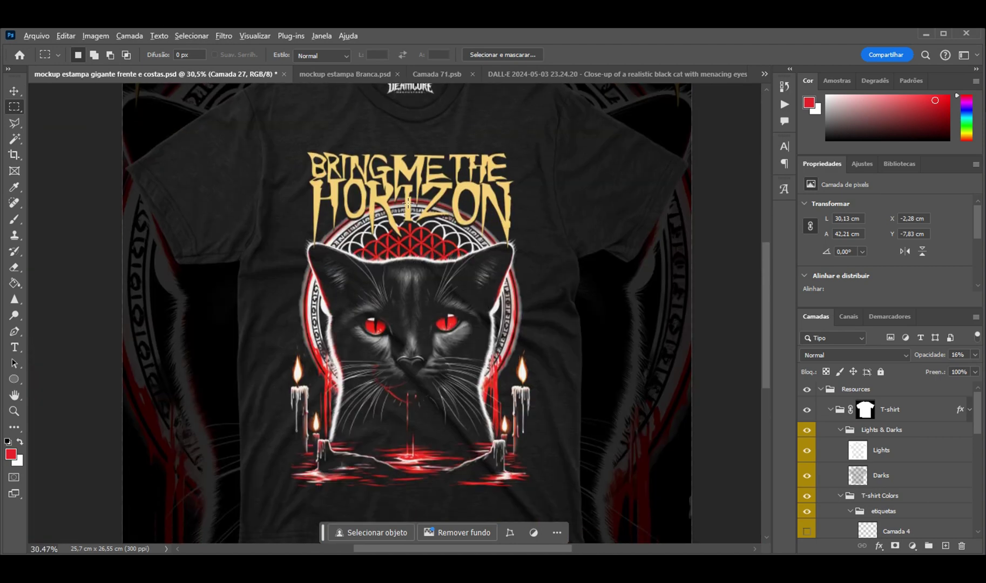
Switch to File Explorer, go to the Downloads folder and view the "Motonless in Whiite" crow illustration.
click(281, 513)
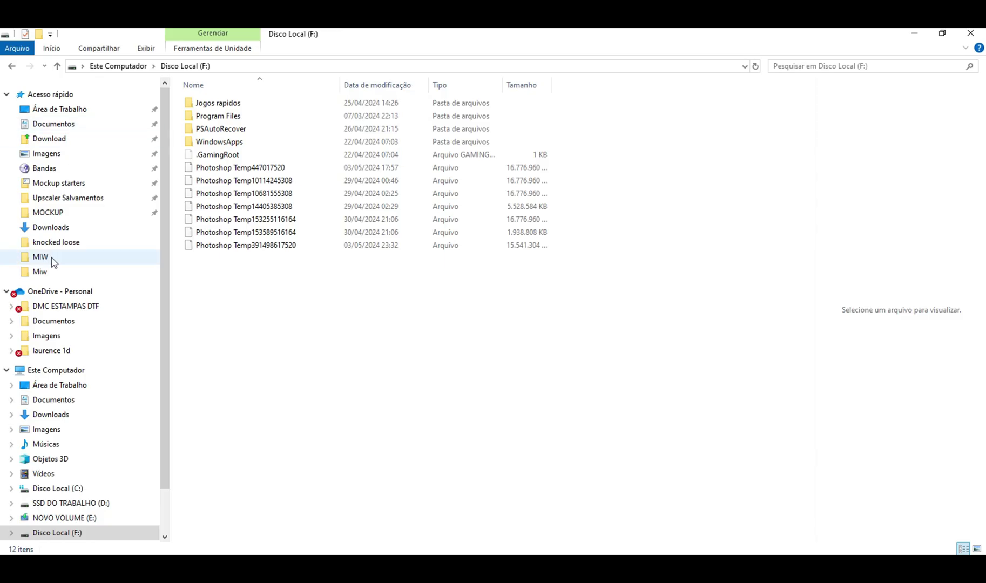
click(50, 227)
click(202, 213)
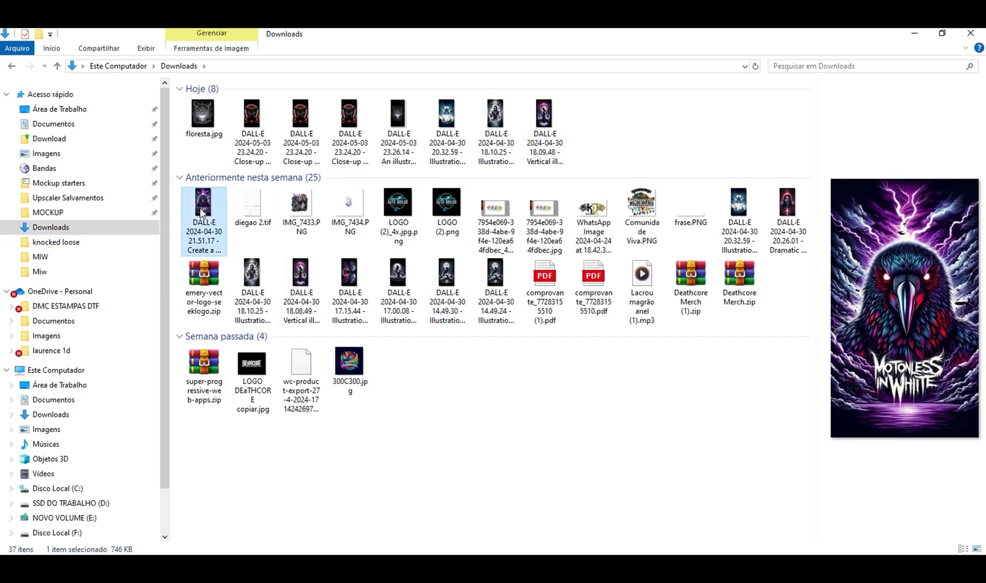
double_click(202, 211)
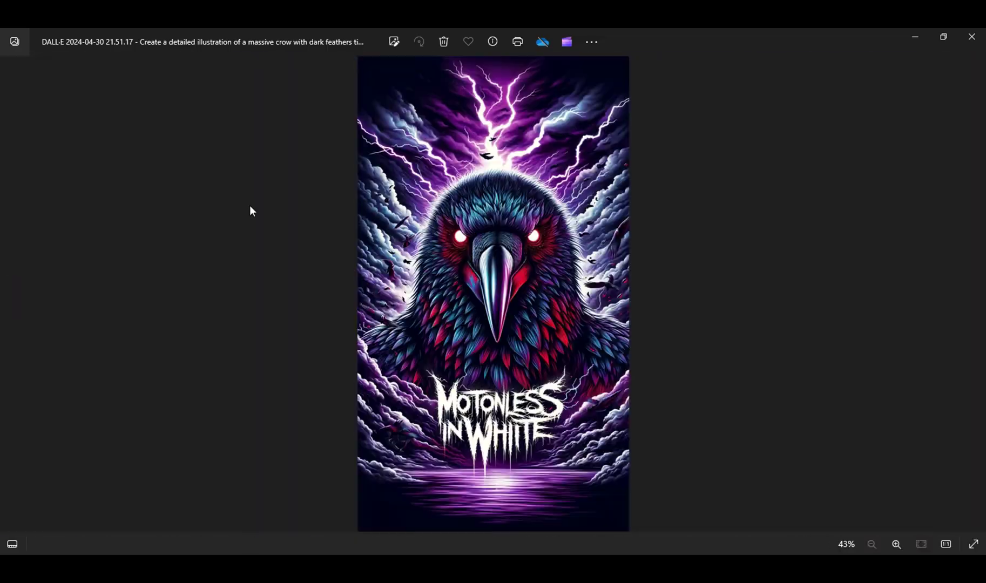
key(Escape)
Change the crow illustration's file extension to jpeg and generate an upscaled copy of it in Downloads.
right_click(203, 209)
click(201, 238)
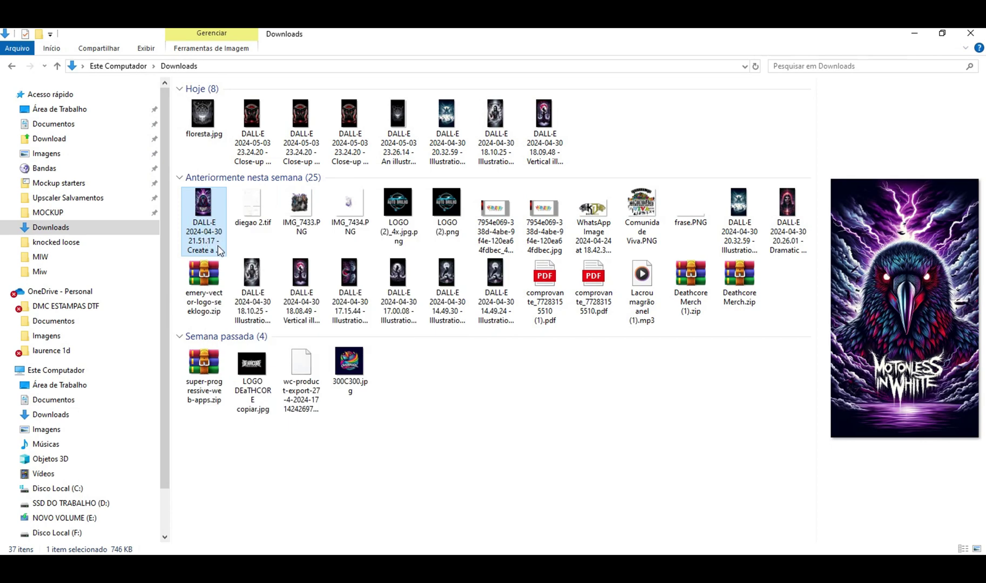
drag(206, 382, 237, 387)
text(jpeg)
key(Return)
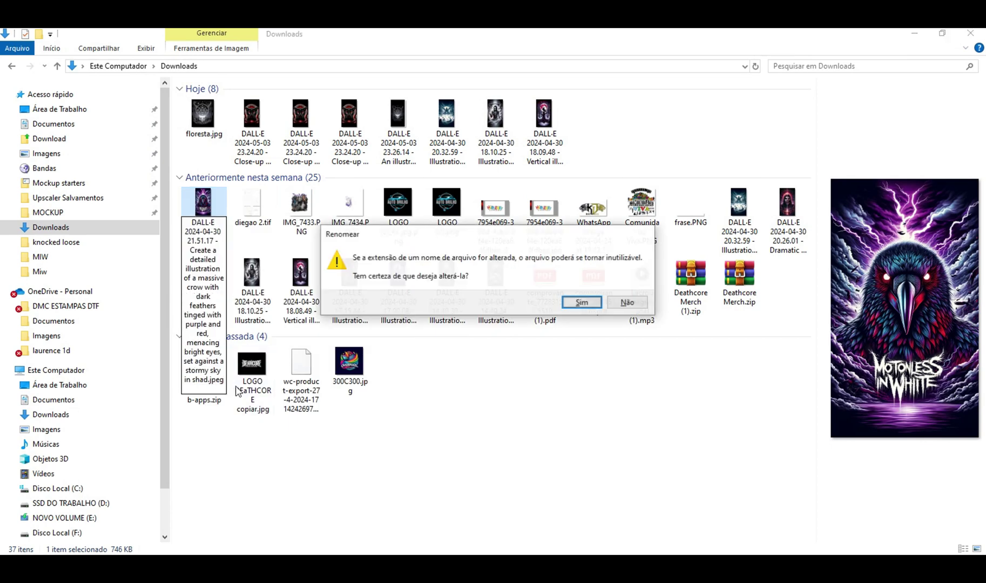
key(Return)
right_click(214, 212)
click(308, 280)
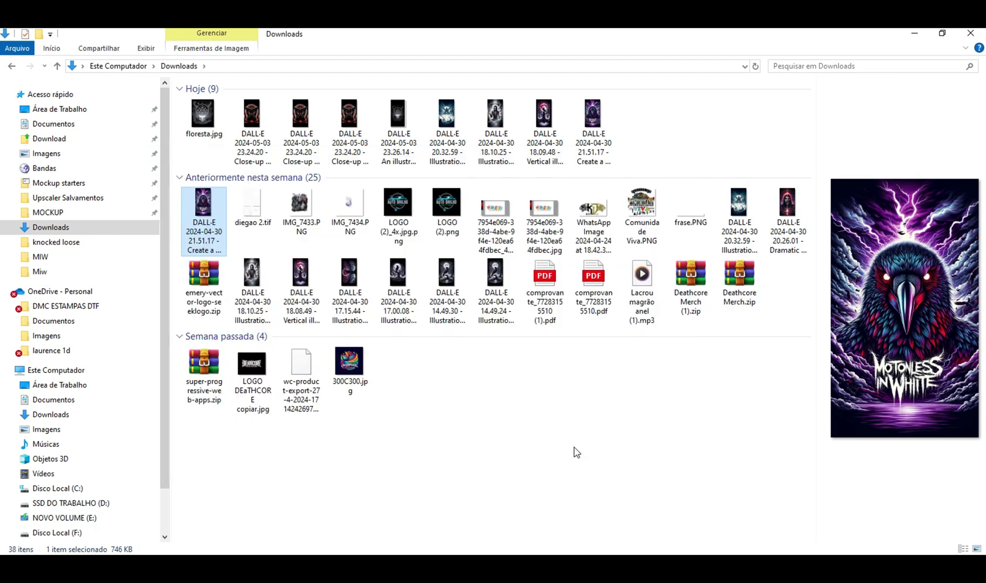
Open the upscaled crow copy and inspect its eyes and beak up close.
double_click(594, 117)
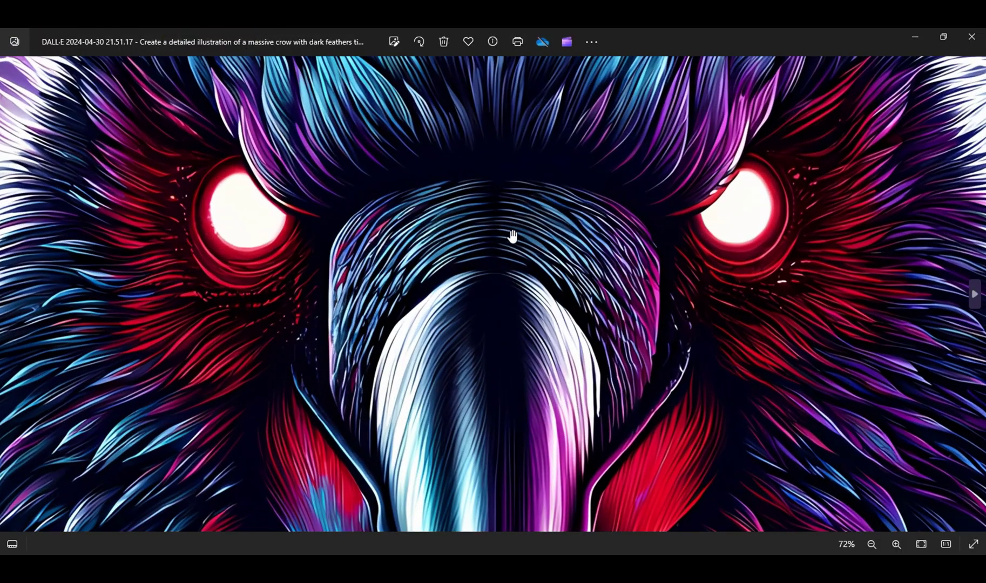
scroll(513, 236, down, 3)
drag(513, 236, 514, 117)
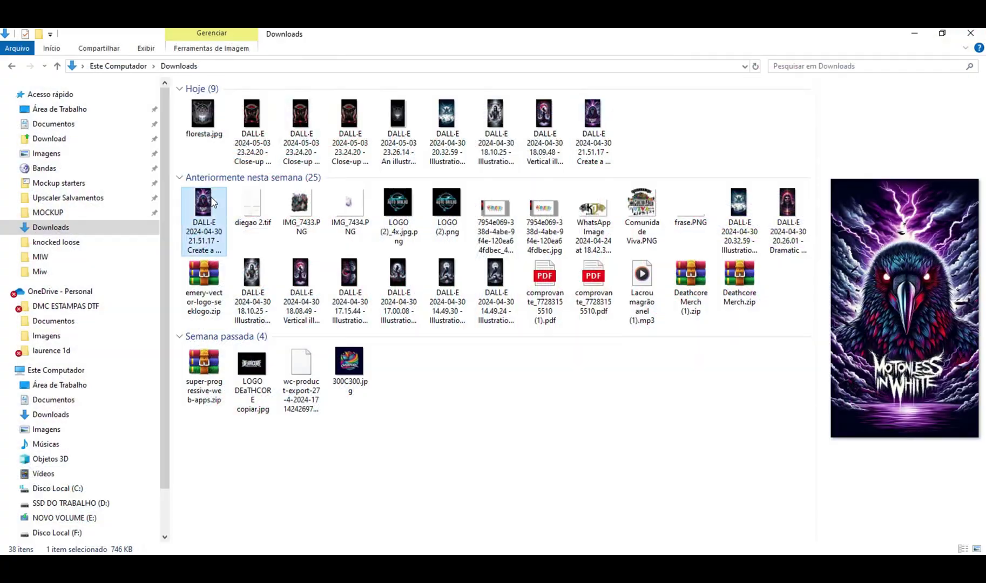
Open the original crow illustration and examine the sharpness of its eyes, beak and feathers up close, then close it.
double_click(214, 203)
double_click(504, 225)
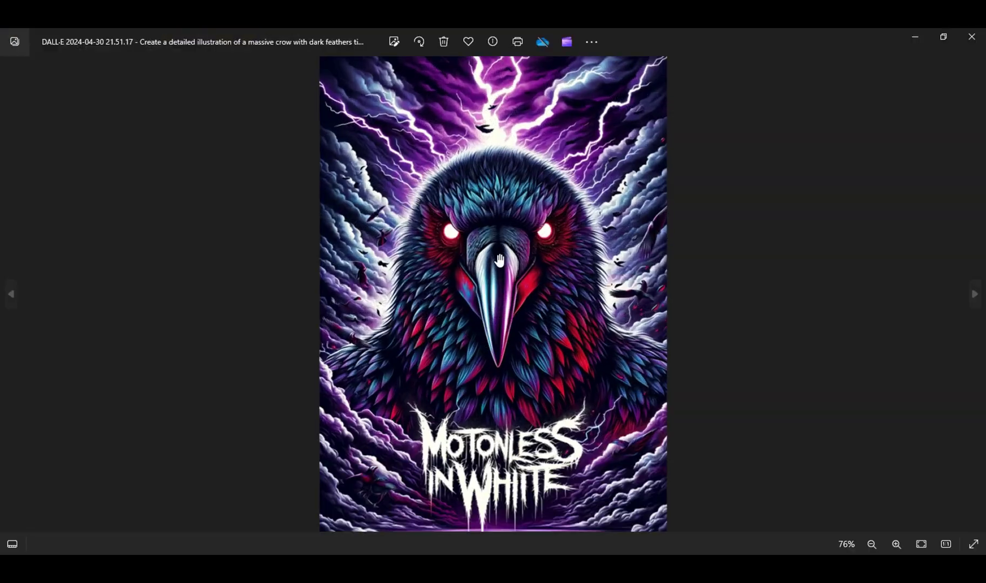
scroll(502, 229, up, 6)
drag(502, 229, 501, 327)
scroll(553, 245, down, 5)
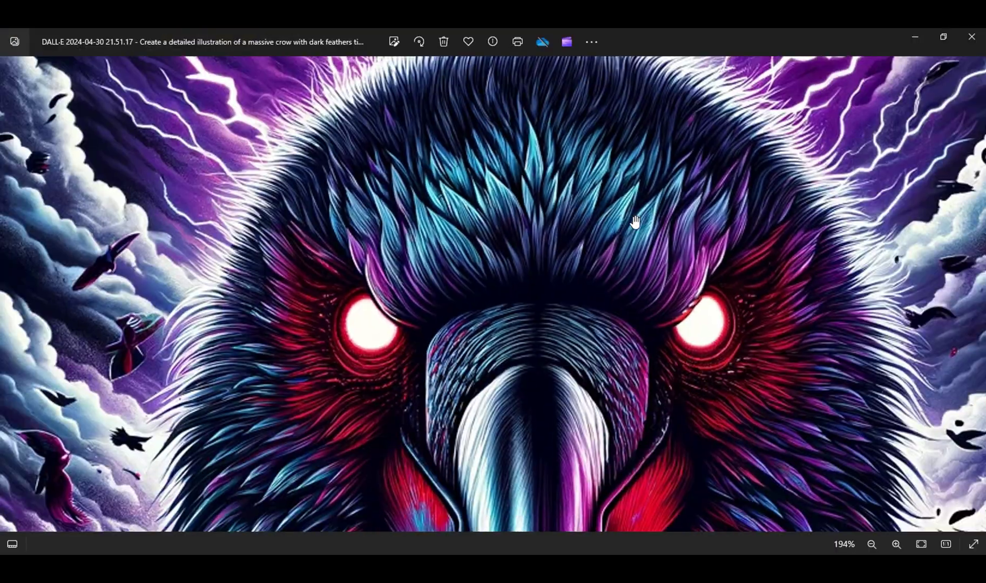
scroll(506, 272, up, 4)
scroll(506, 272, down, 4)
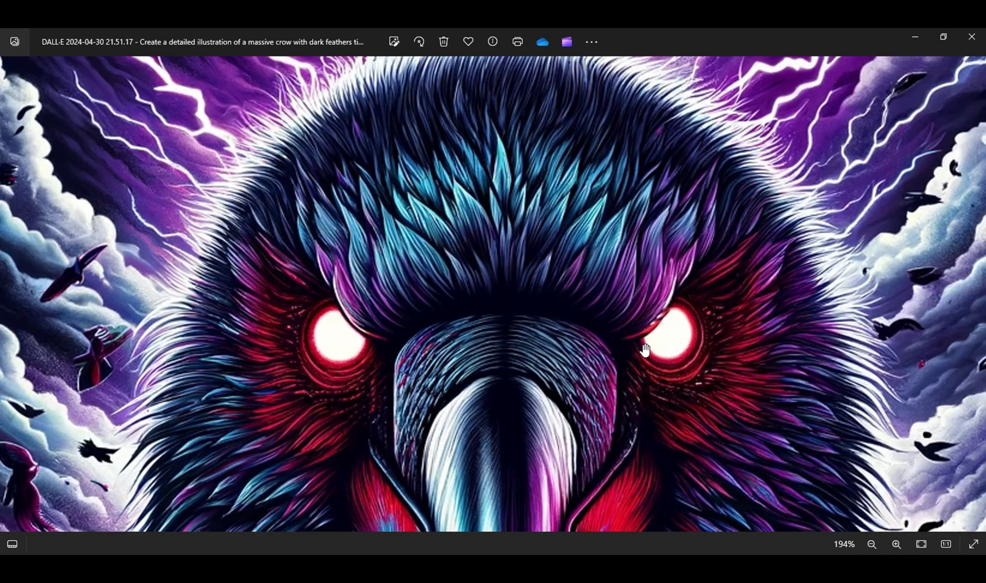
scroll(542, 268, down, 1)
scroll(495, 326, up, 3)
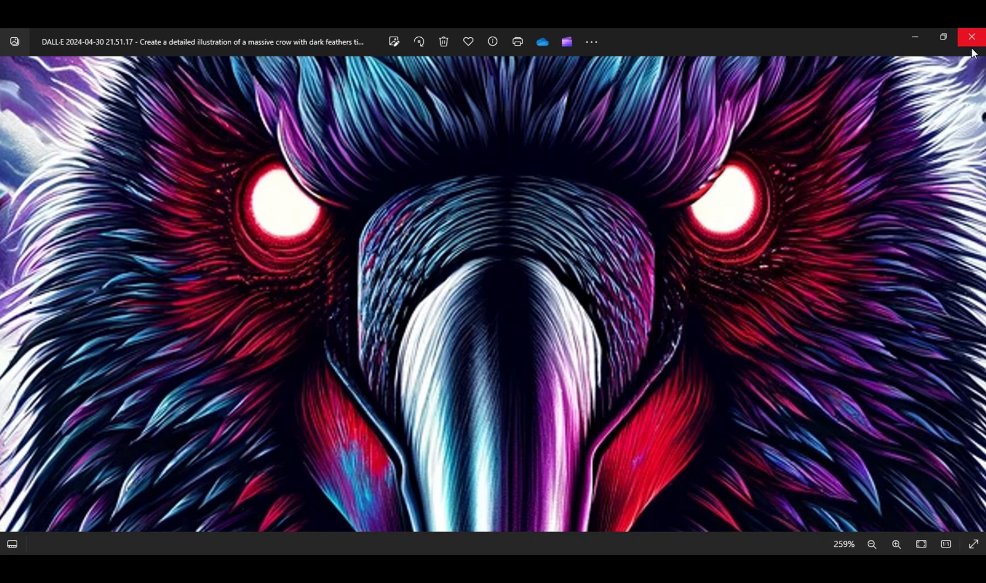
drag(786, 177, 753, 250)
click(972, 41)
Reopen the upscaled crow copy, examine its feathers and band lettering up close, and close it.
double_click(593, 113)
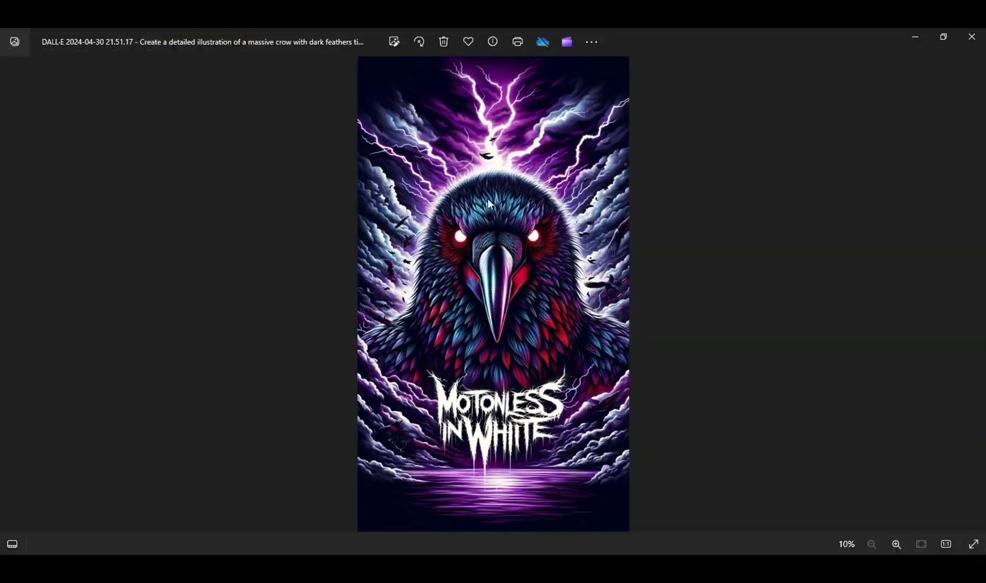
scroll(488, 204, up, 5)
scroll(605, 333, down, 2)
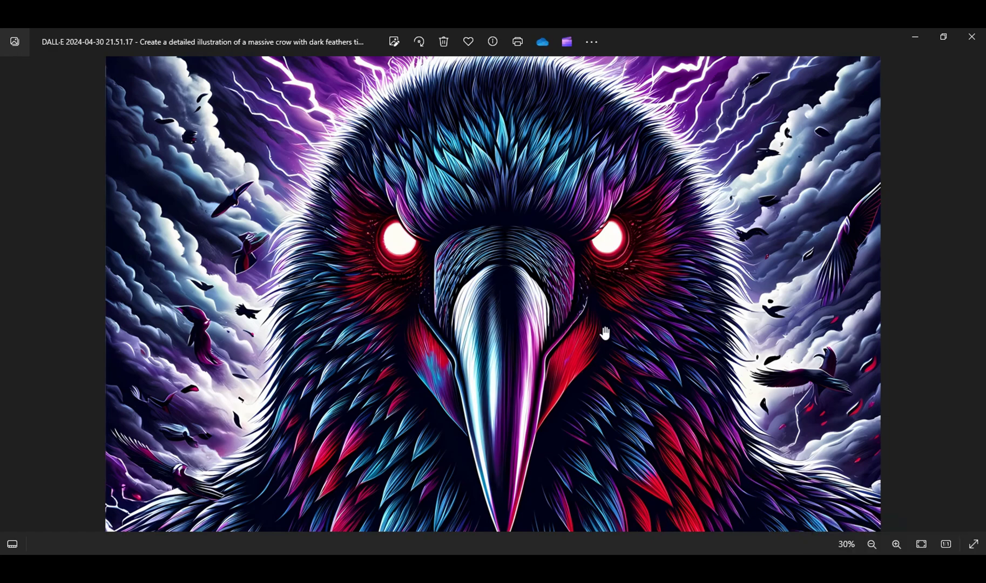
key(Right)
scroll(517, 361, up, 4)
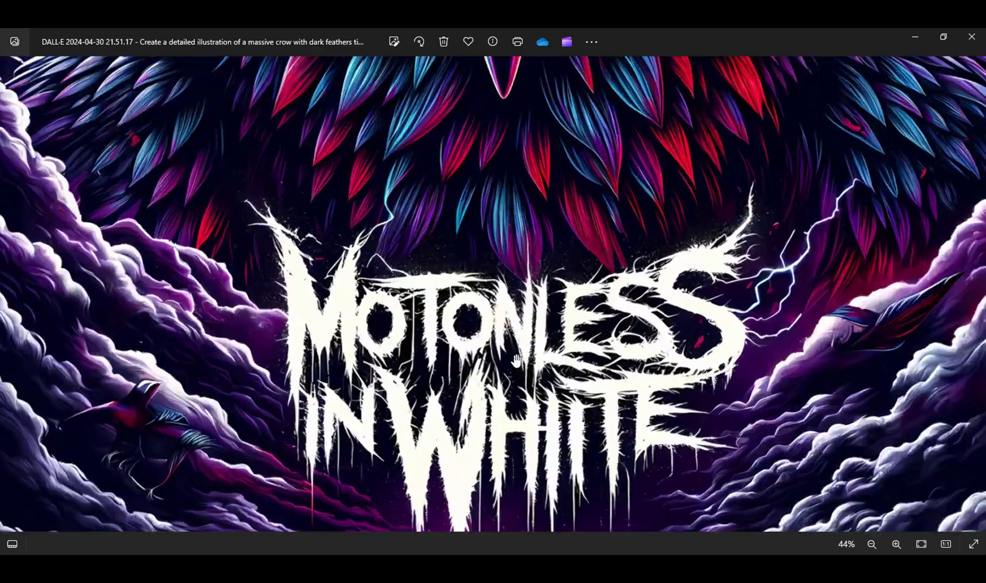
drag(517, 361, 590, 305)
scroll(590, 304, down, 5)
click(972, 37)
Reopen the original crow illustration and inspect the edges of its band lettering up close.
double_click(207, 217)
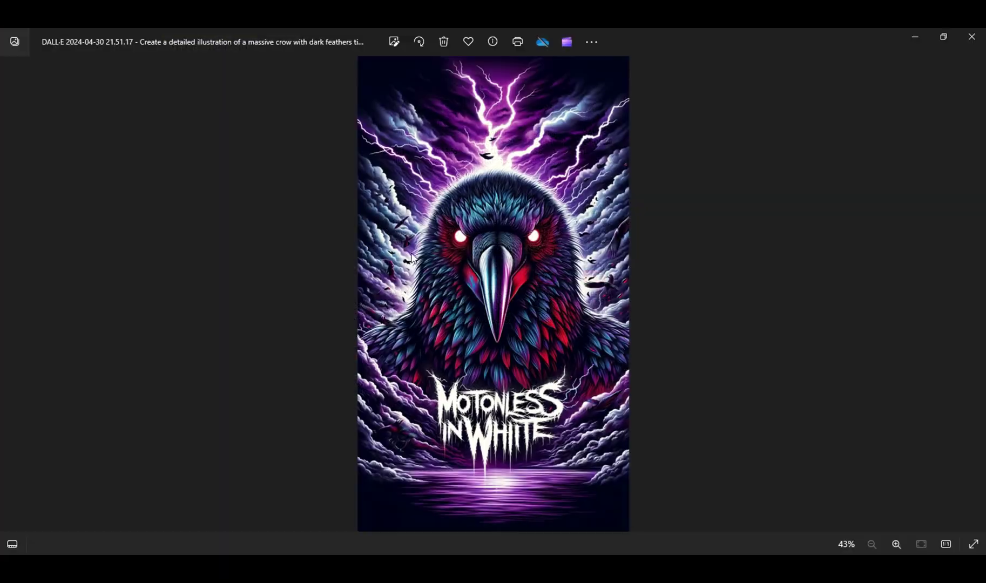
scroll(411, 257, up, 10)
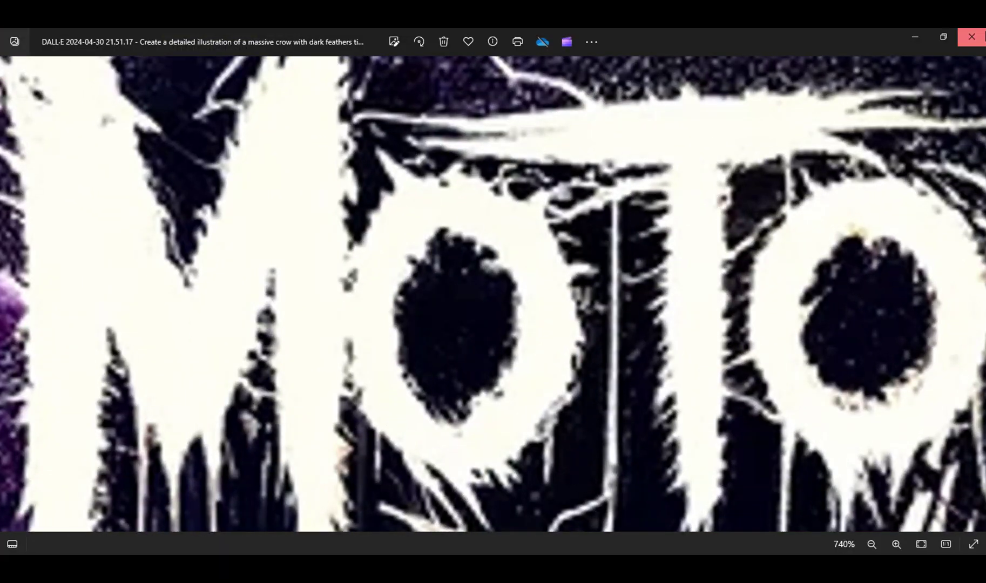
Close the original crow illustration, reopen the upscaled copy, examine its band lettering and overall artwork, and close it.
click(972, 37)
double_click(590, 115)
scroll(591, 302, up, 5)
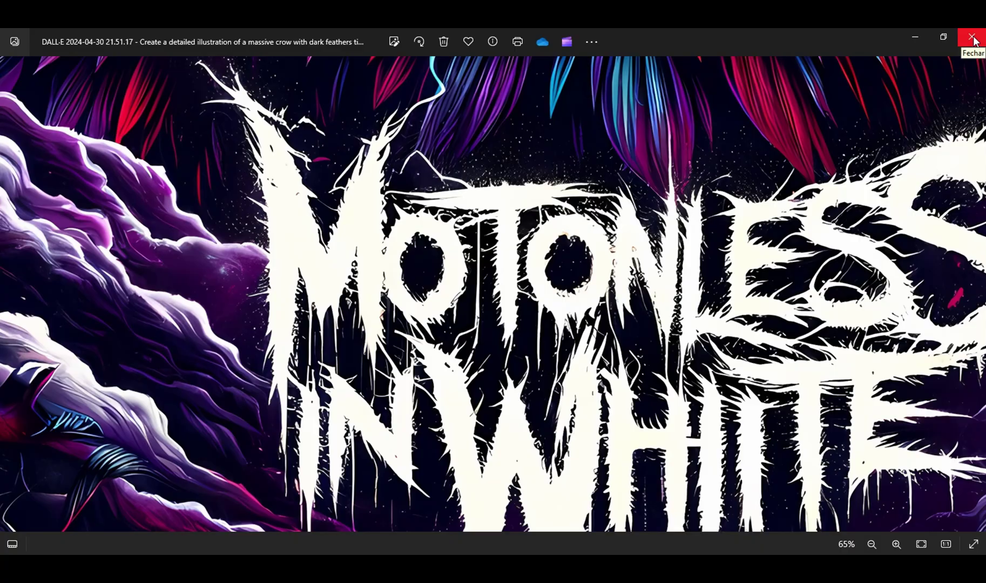
scroll(552, 150, down, 6)
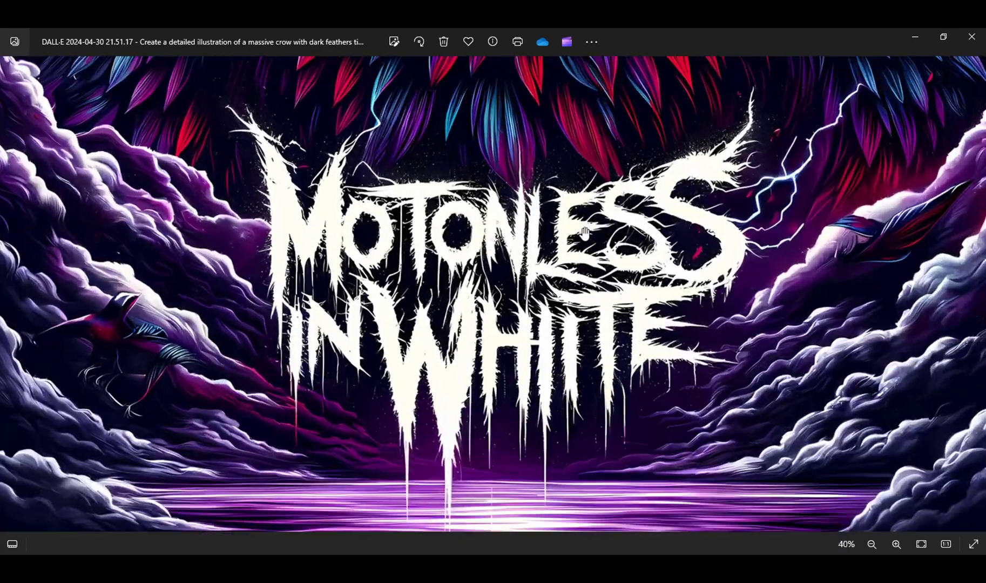
scroll(552, 150, up, 5)
scroll(553, 150, down, 5)
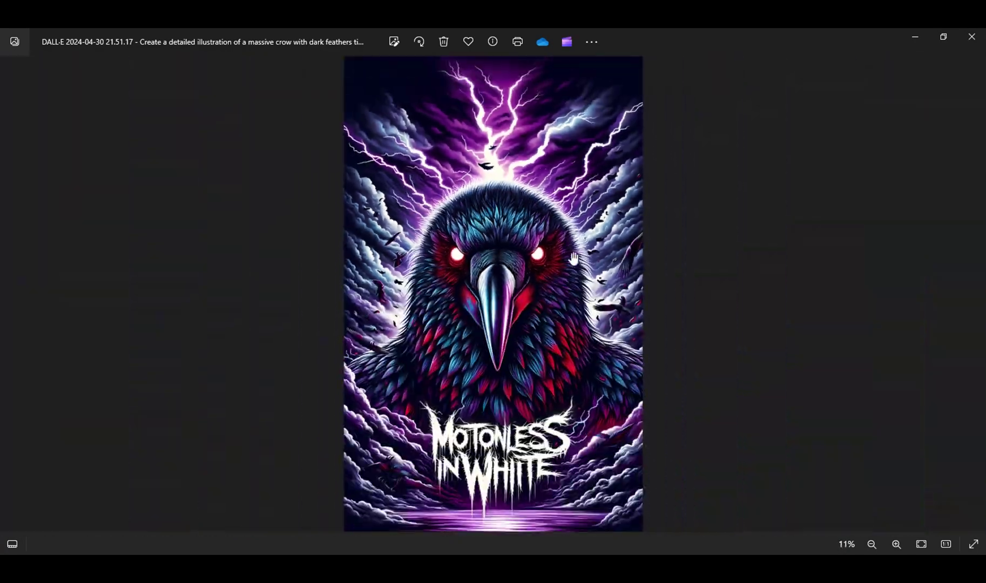
scroll(324, 155, up, 4)
scroll(325, 156, up, 2)
click(972, 37)
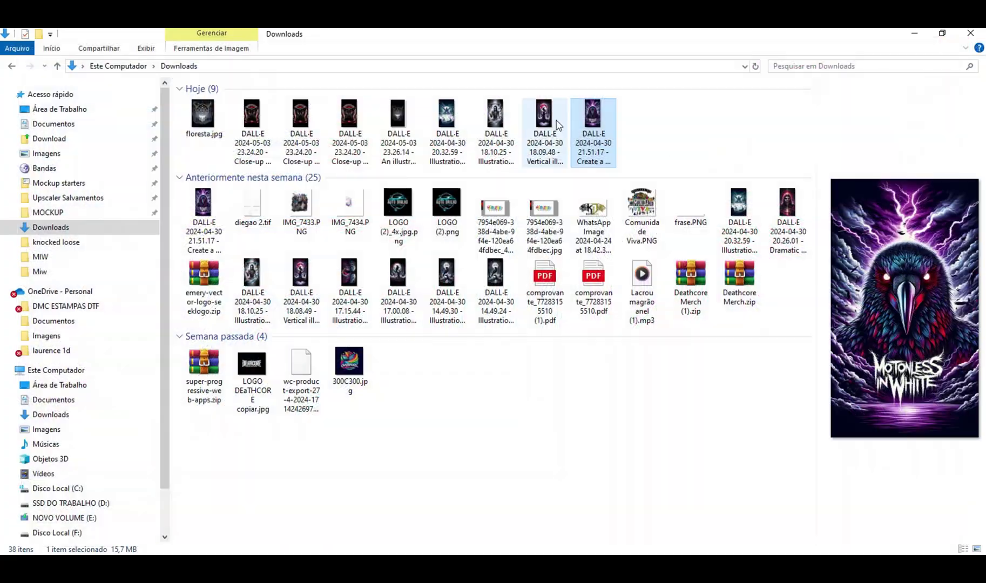
Switch to the Tatu chat in ChatGPT, request "faça agora um orango tango mandando um flip com skate" and answer its questions with "mesma ideia".
click(259, 565)
click(406, 522)
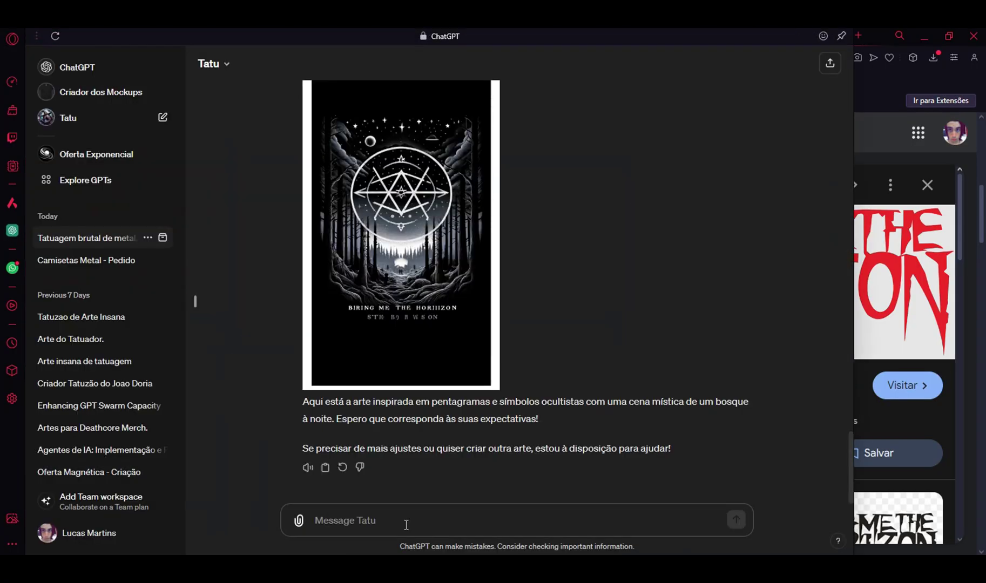
text(faça agore)
key(BackSpace)
text(a um orango tango)
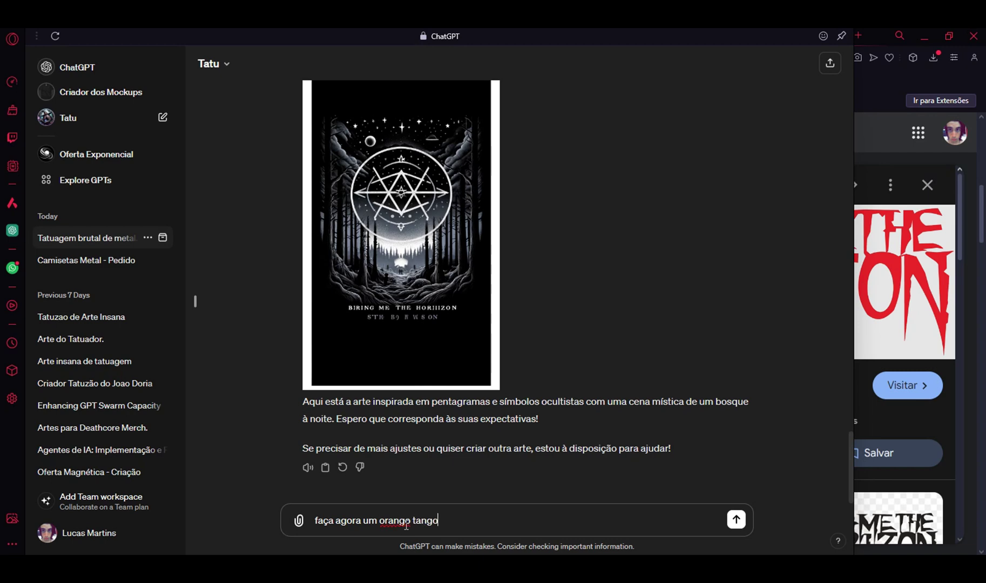
text( mandando um flip com skate)
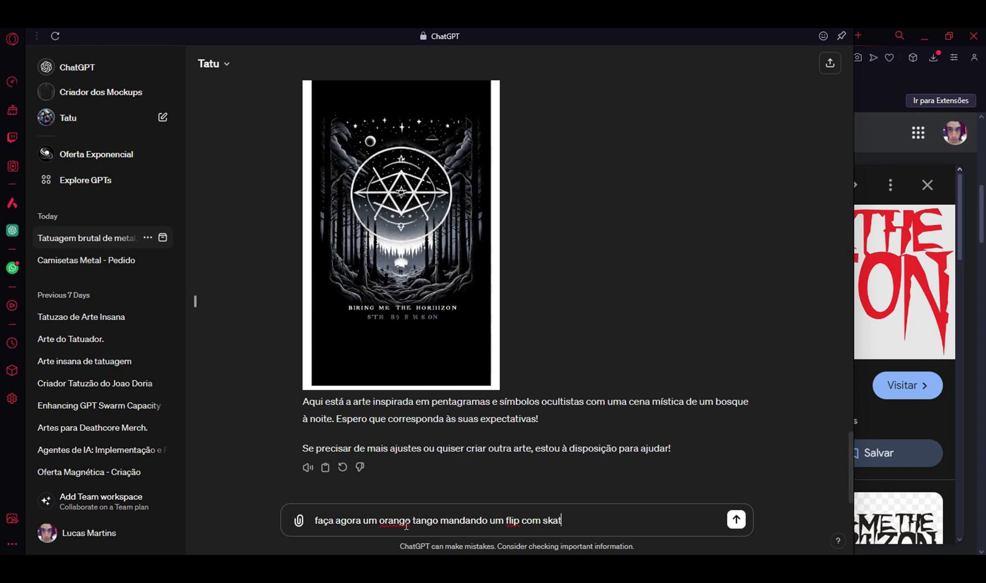
key(Return)
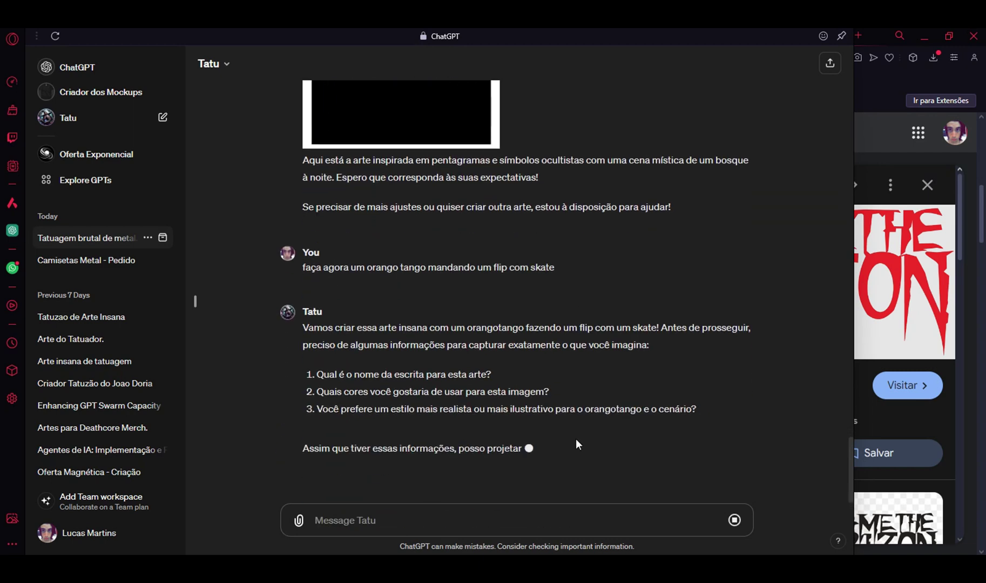
text(mesma ideia)
key(Return)
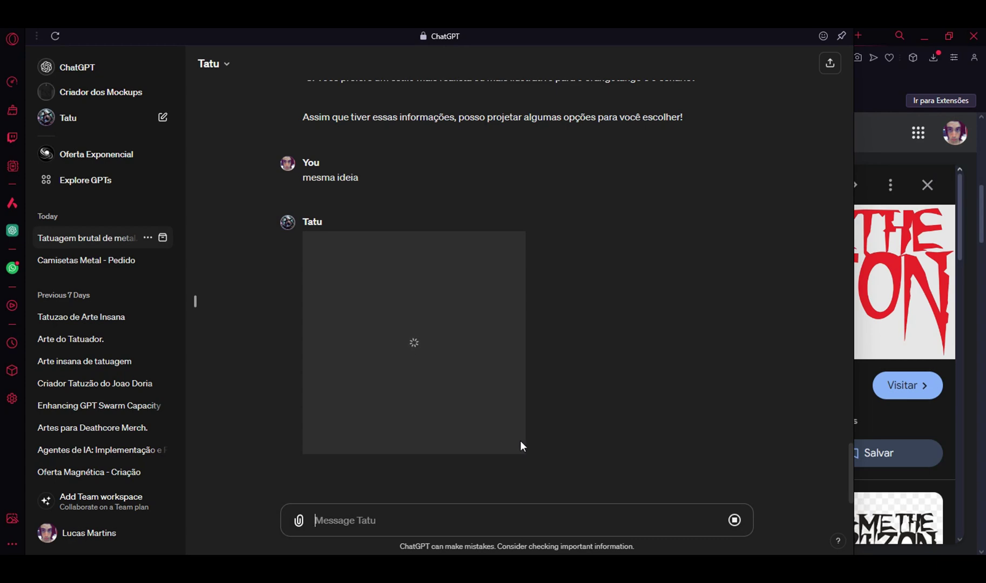
View the generated skateboarding orangutan artwork enlarged, and close the enlarged view.
scroll(390, 397, up, 4)
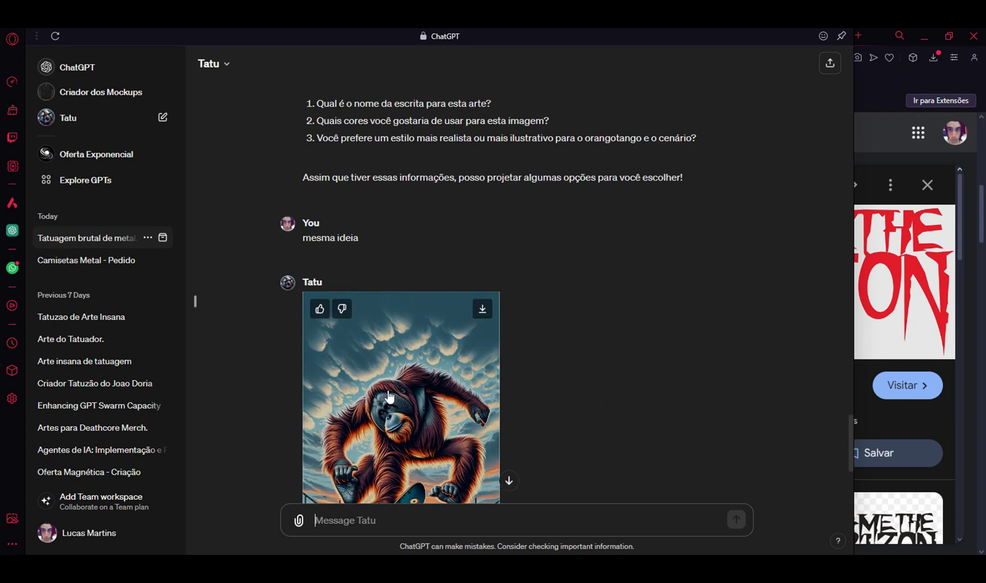
click(390, 397)
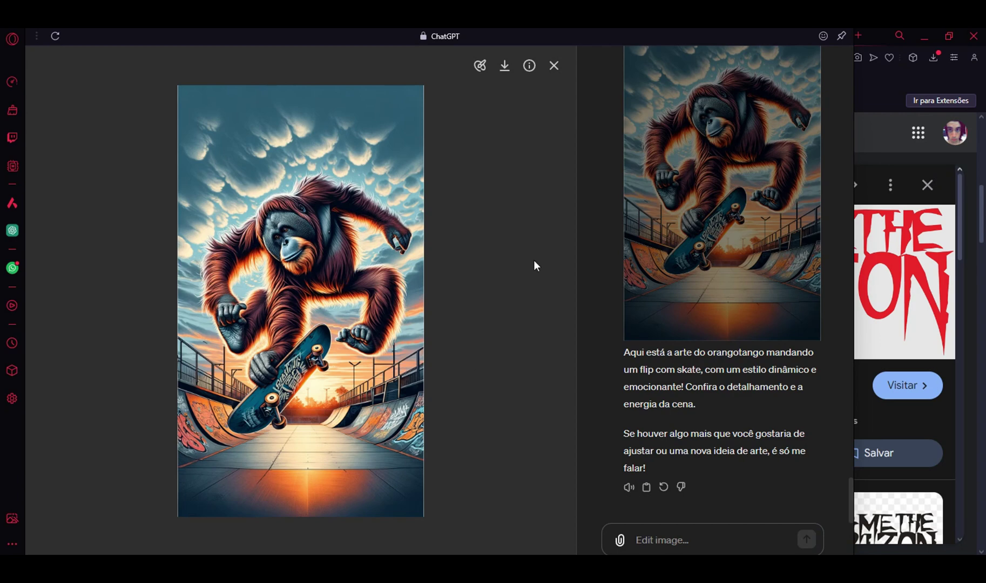
click(560, 78)
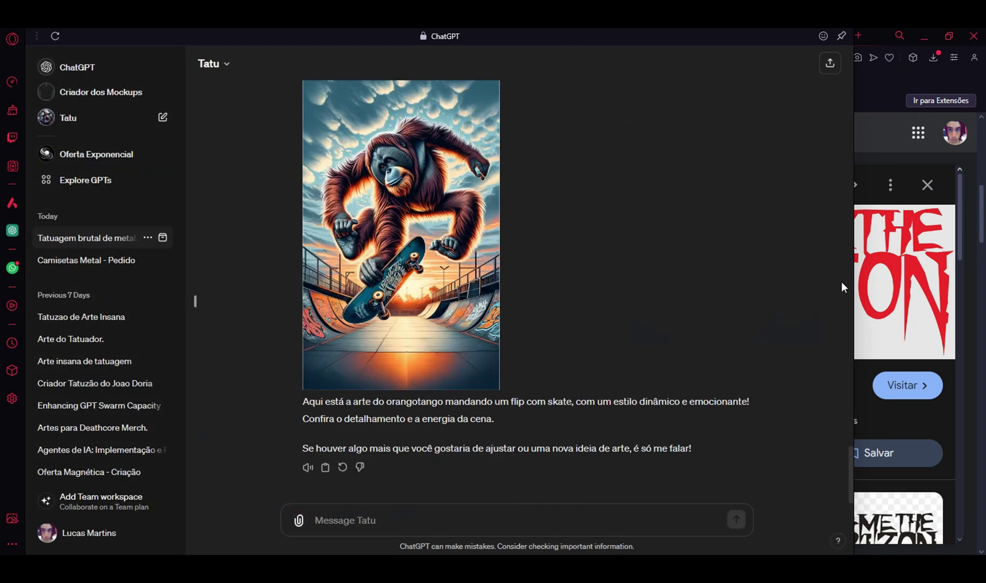